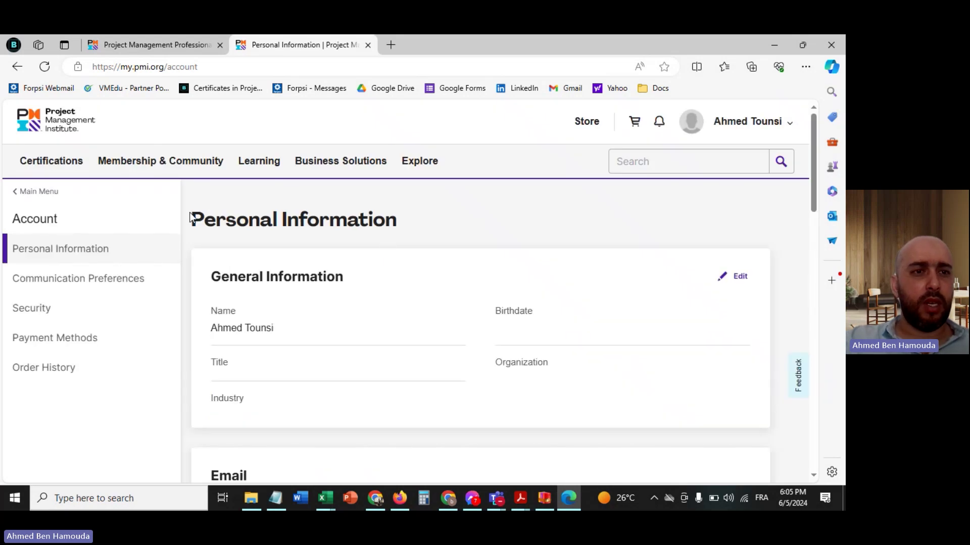
# - Scroll down to Addresses and bring up a blank new-address form
pyautogui.scroll(-1, 273, 296)
pyautogui.scroll(-7, 274, 298)
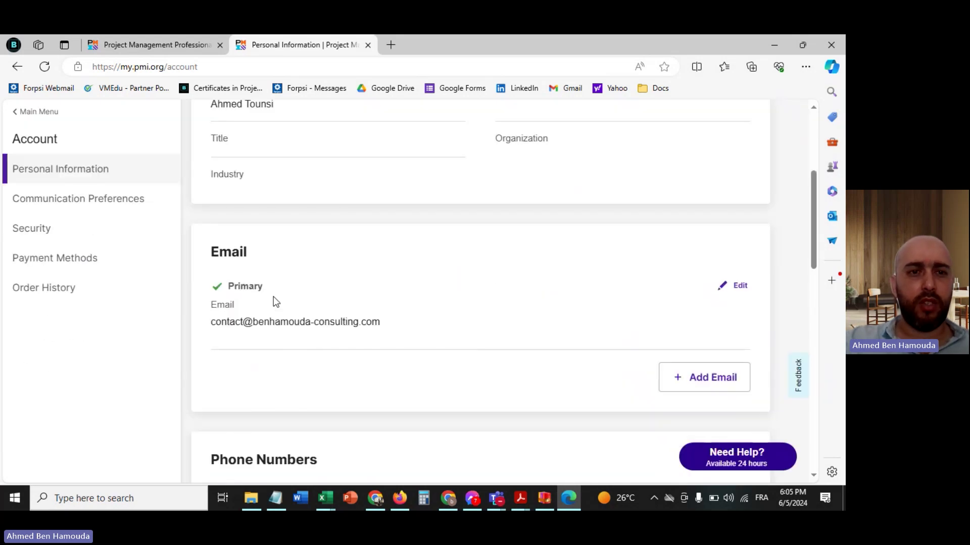
pyautogui.scroll(-4, 273, 298)
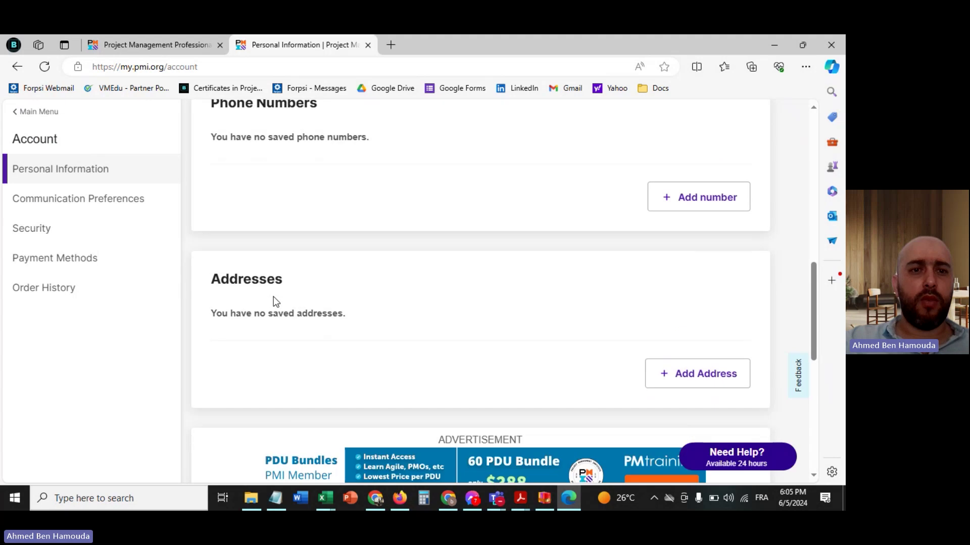
pyautogui.rightClick(274, 298)
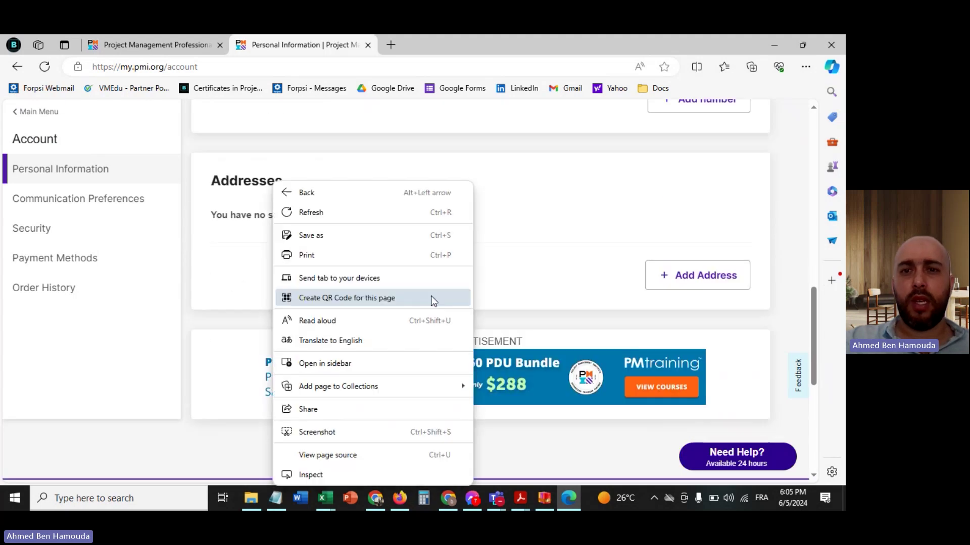
pyautogui.click(534, 266)
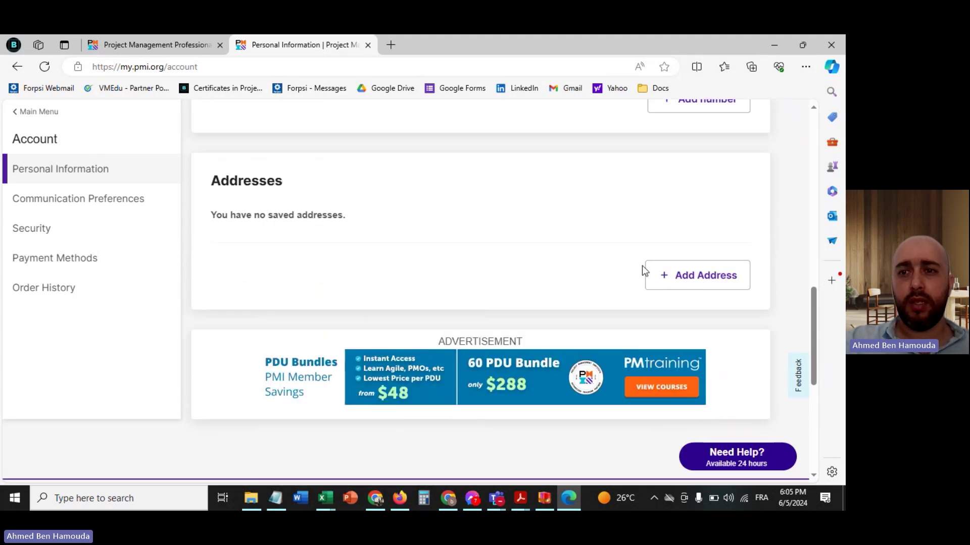
pyautogui.click(687, 274)
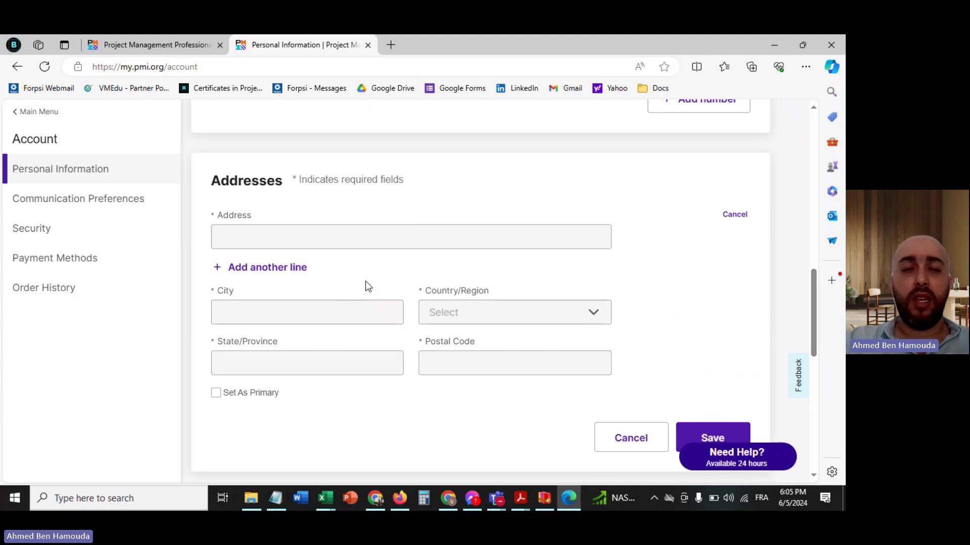
pyautogui.scroll(-2, 368, 287)
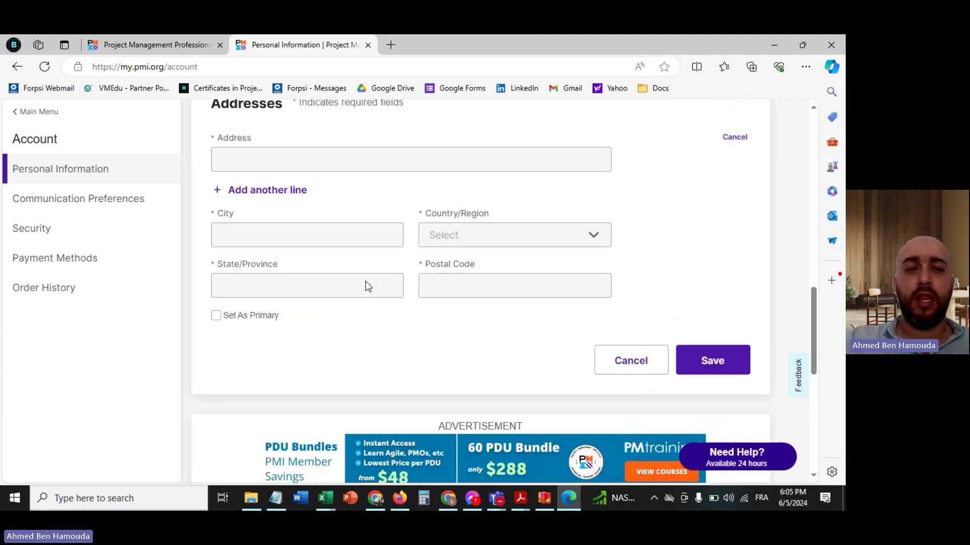
pyautogui.scroll(2, 365, 281)
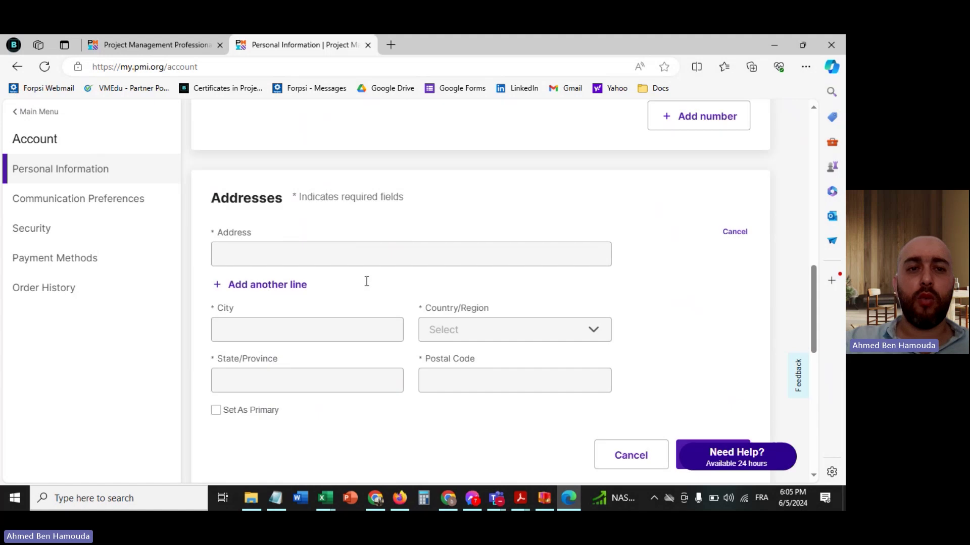
# - Choose Tunisia from the Country/Region list of the new address form
pyautogui.click(468, 341)
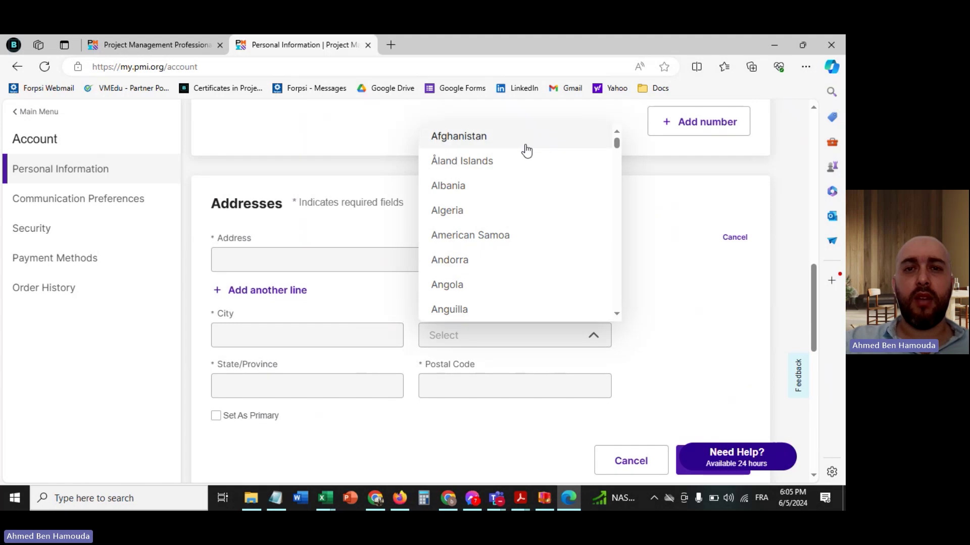
pyautogui.press('Down')
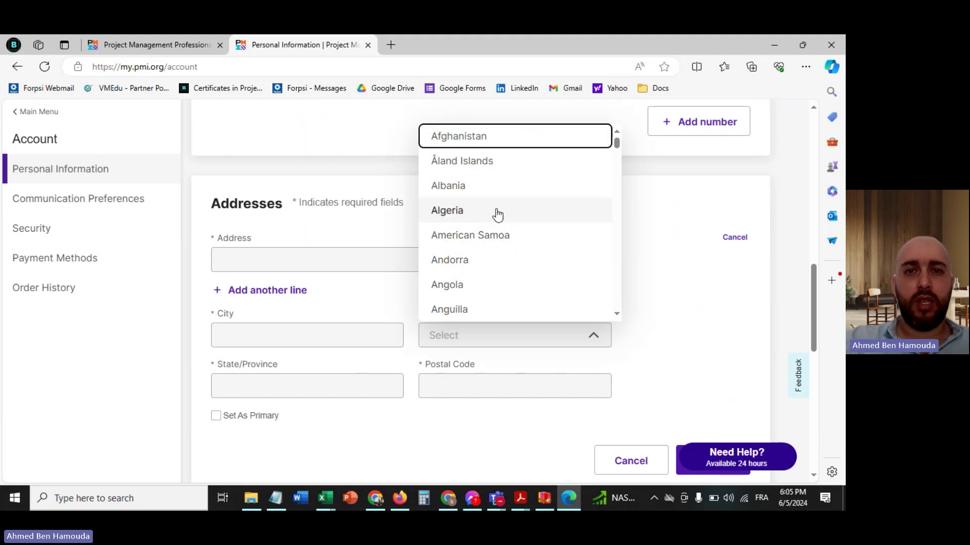
pyautogui.scroll(-15, 498, 214)
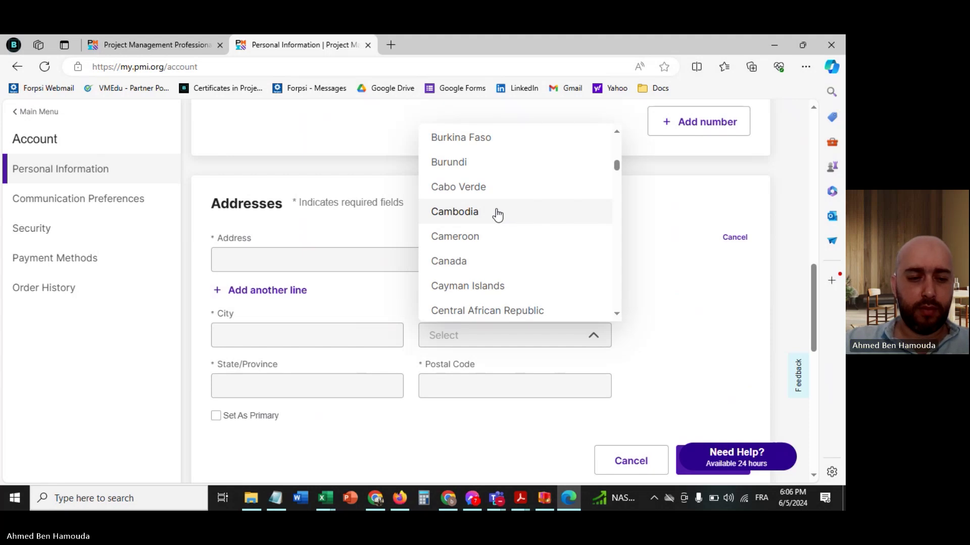
pyautogui.scroll(-20, 497, 215)
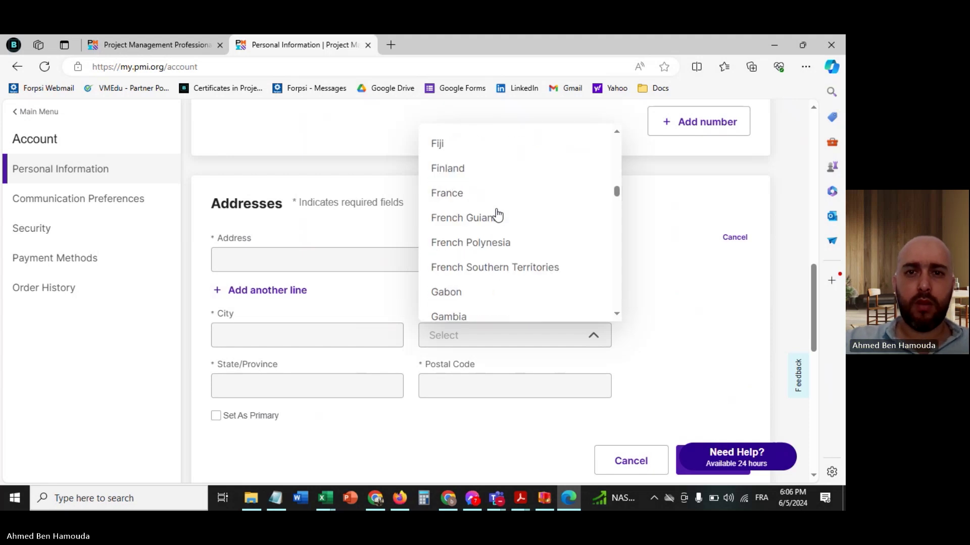
pyautogui.scroll(-12, 497, 214)
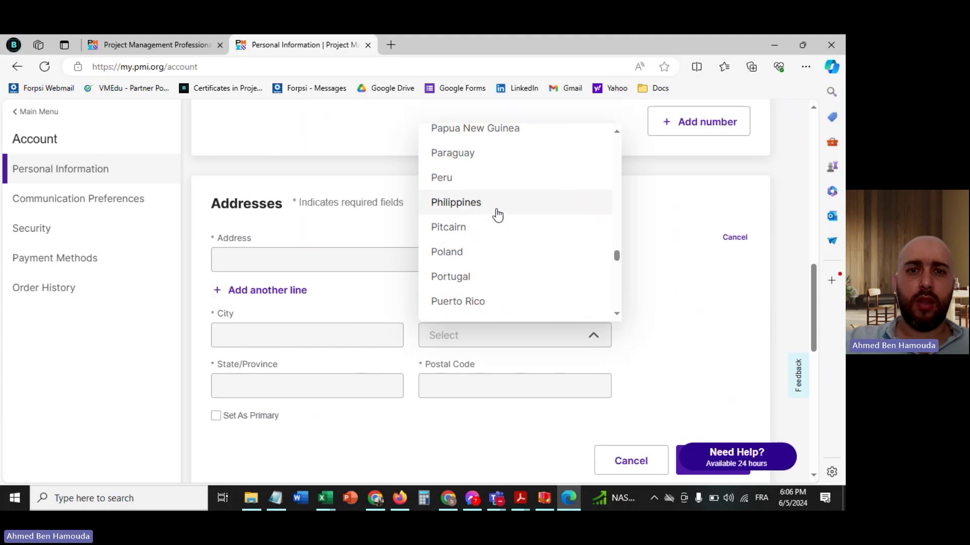
pyautogui.scroll(-15, 497, 214)
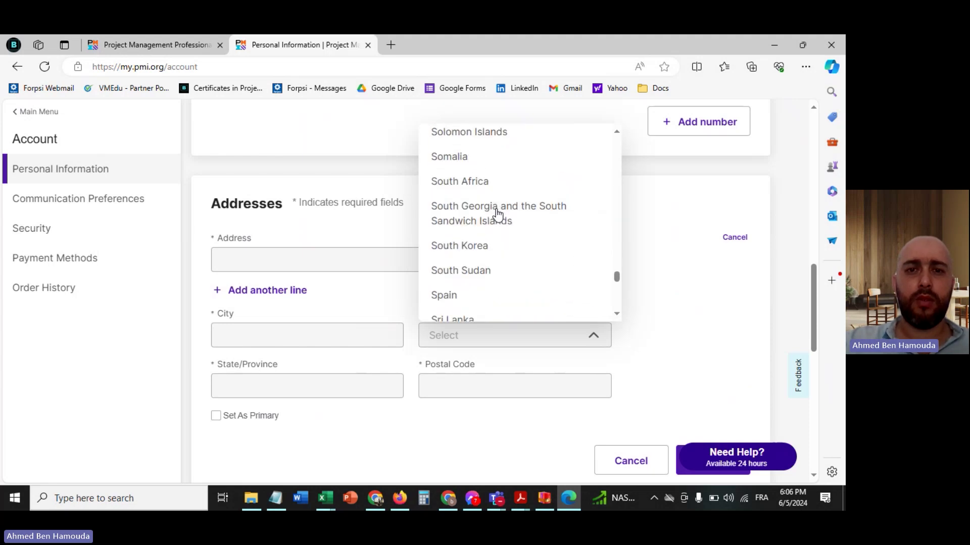
pyautogui.click(462, 233)
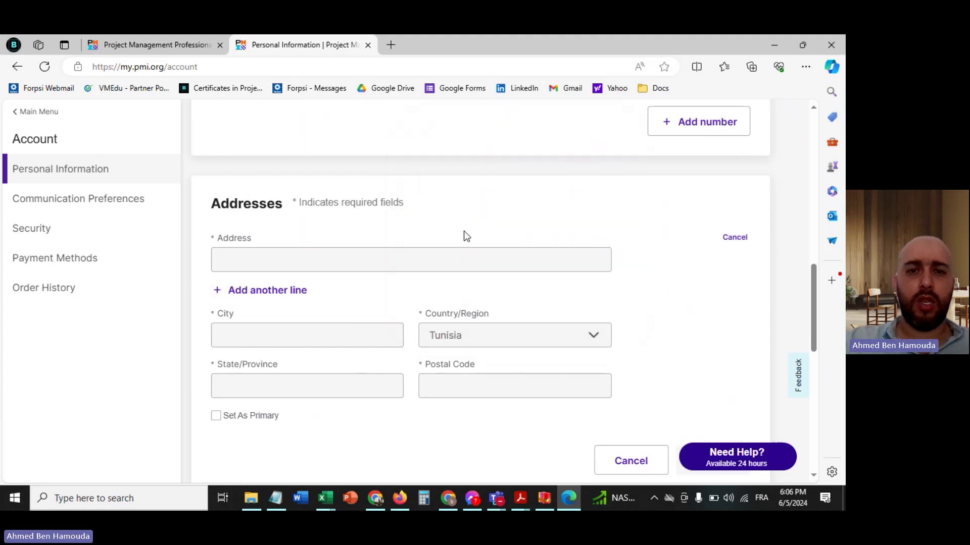
pyautogui.click(296, 256)
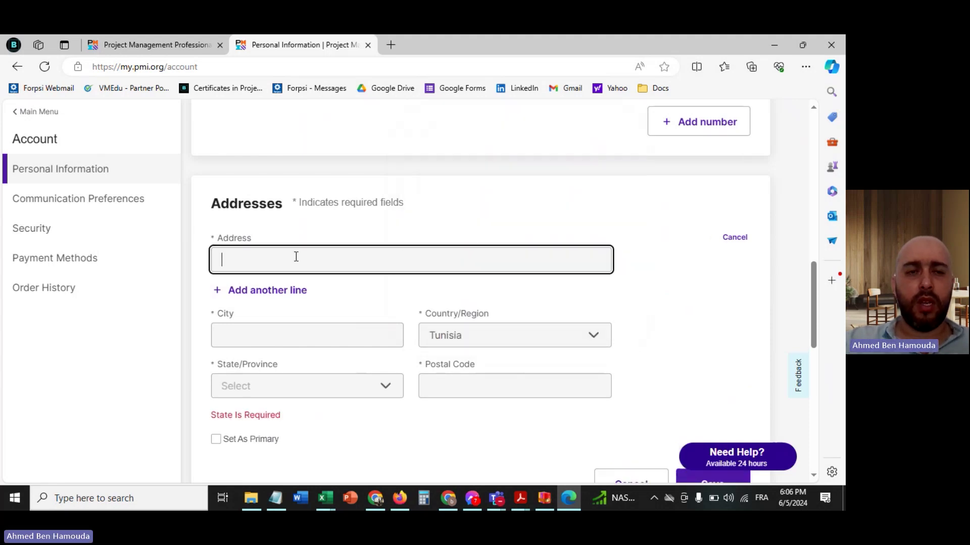
pyautogui.click(297, 353)
pyautogui.click(288, 355)
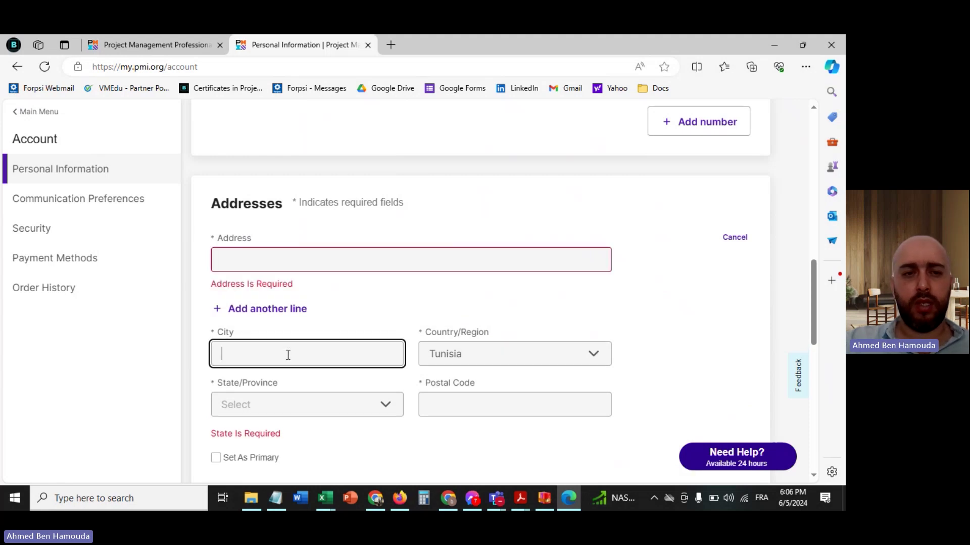
pyautogui.scroll(-3, 288, 355)
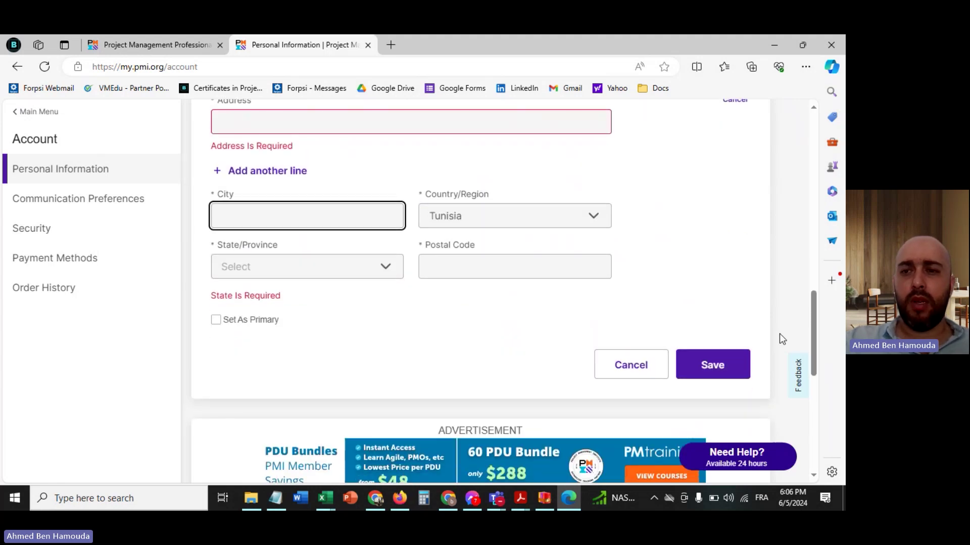
pyautogui.click(781, 331)
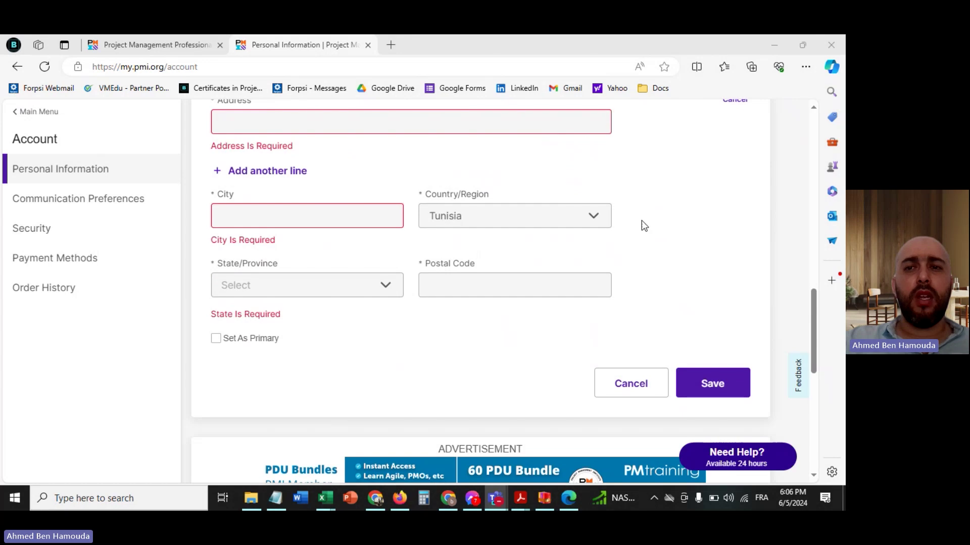
pyautogui.click(667, 225)
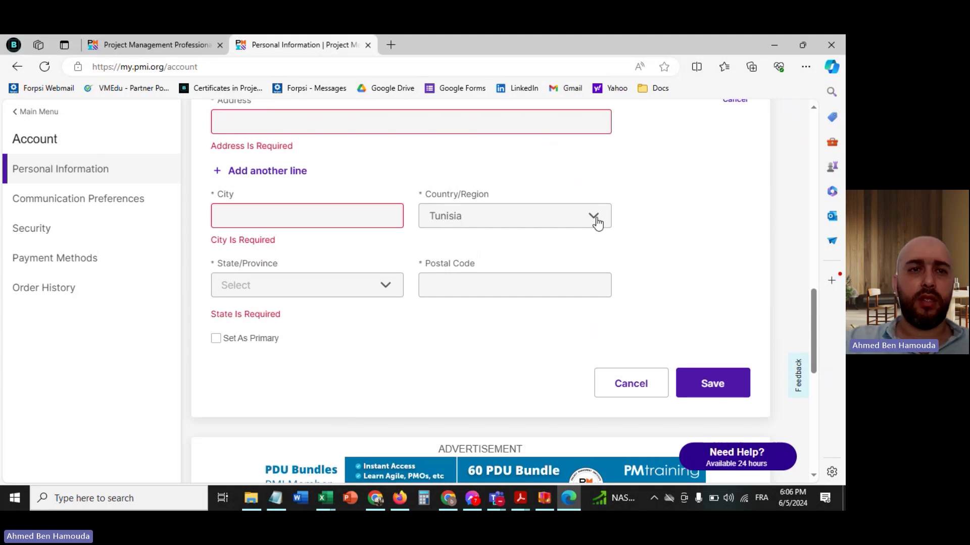
# - Fill in the street address and the city of the new address
pyautogui.click(288, 123)
pyautogui.scroll(2, 288, 124)
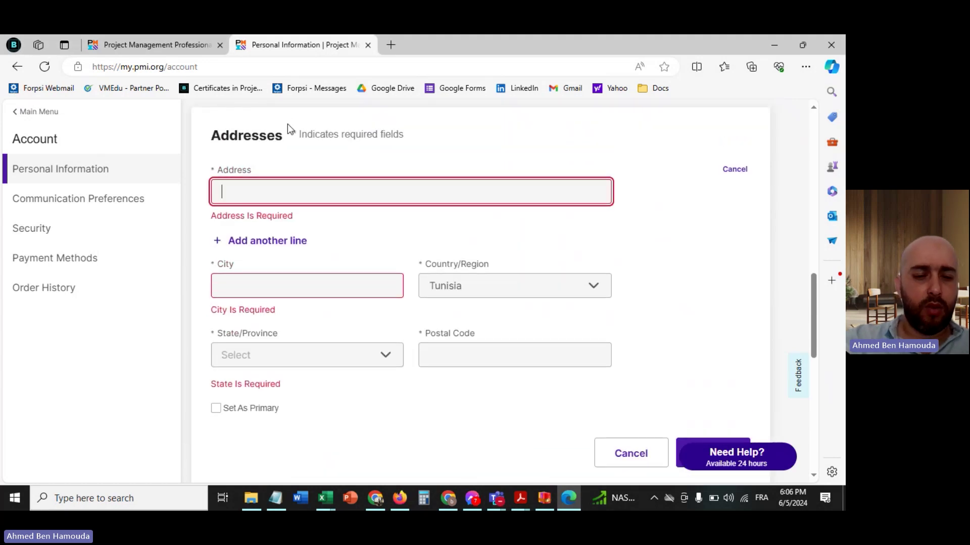
pyautogui.click(263, 270)
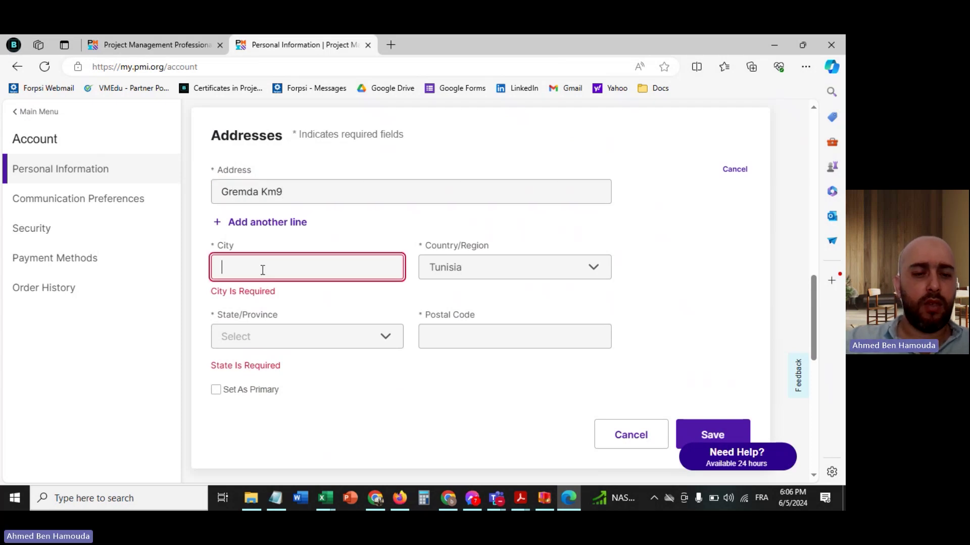
pyautogui.write('Sfax')
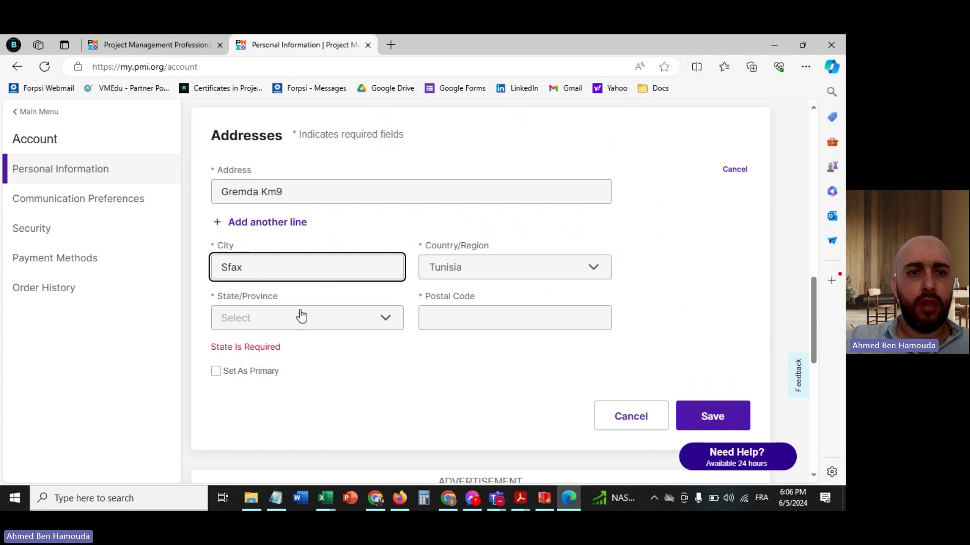
# - Pick the matching governorate, enter the postal code, mark it primary and save
pyautogui.click(301, 316)
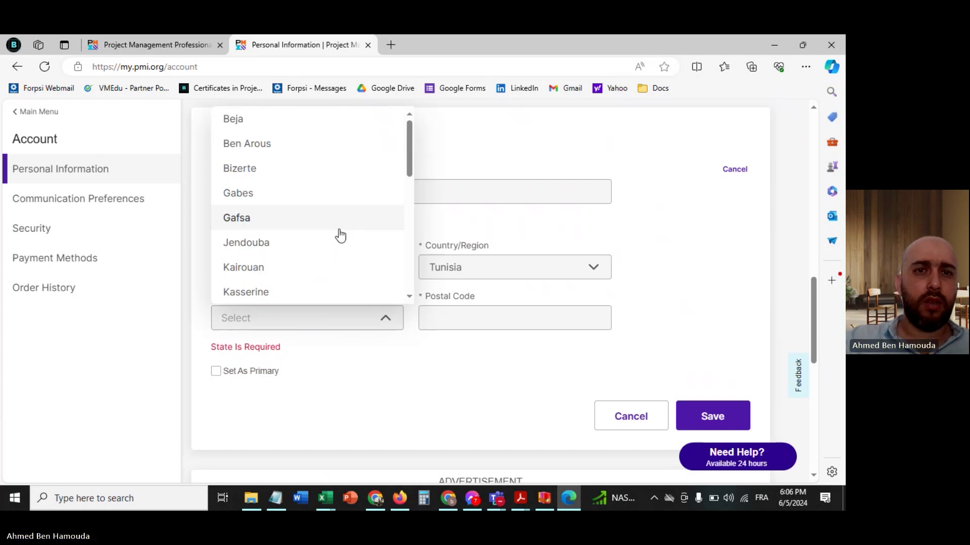
pyautogui.scroll(-7, 340, 236)
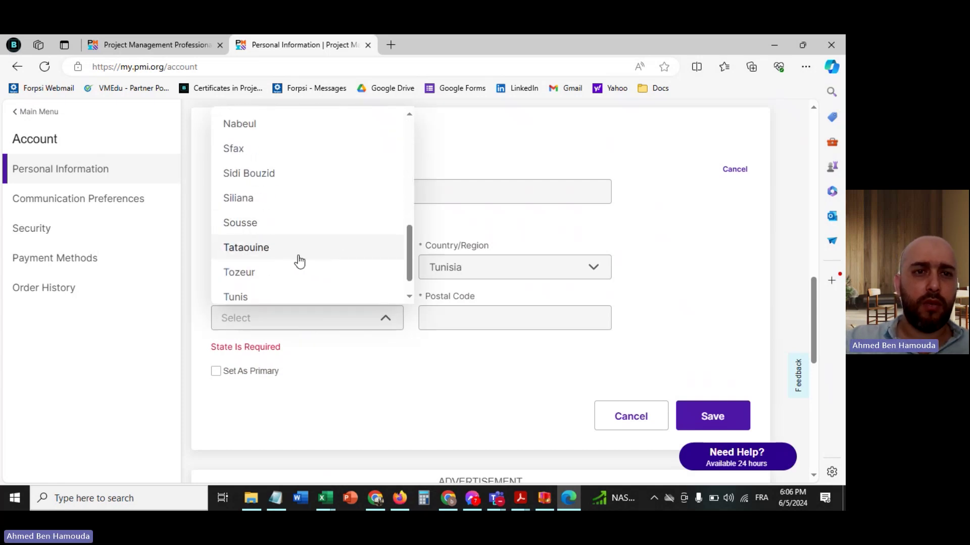
pyautogui.scroll(-1, 299, 260)
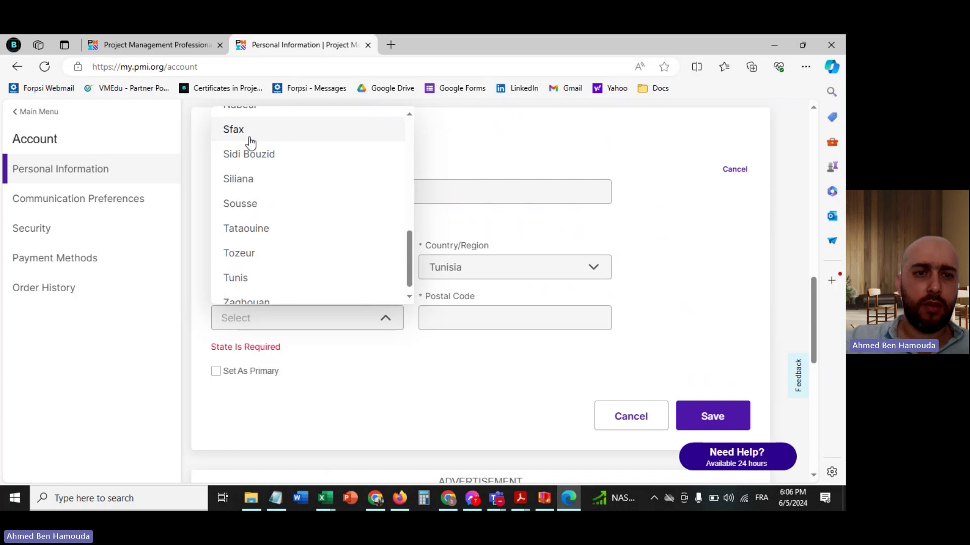
pyautogui.click(251, 141)
pyautogui.click(500, 324)
pyautogui.write('3062')
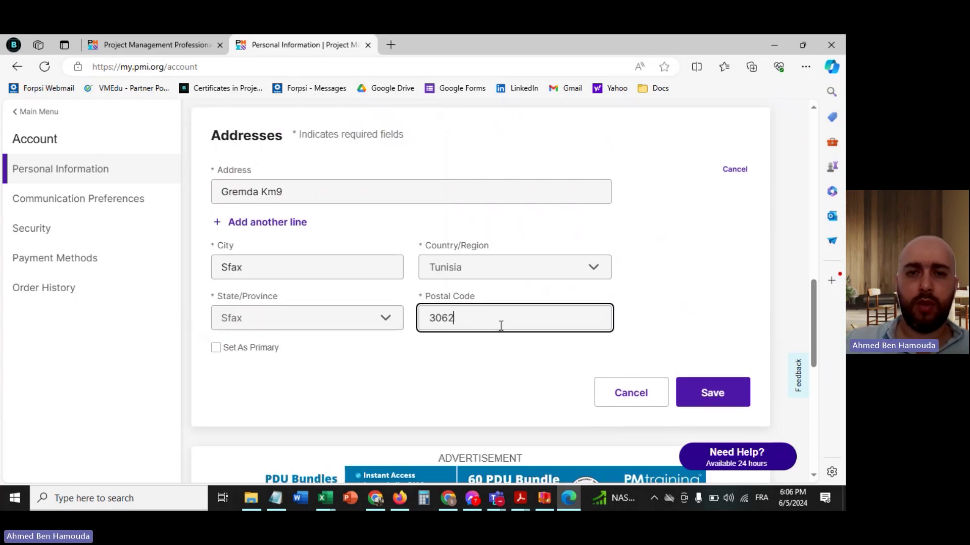
pyautogui.click(678, 261)
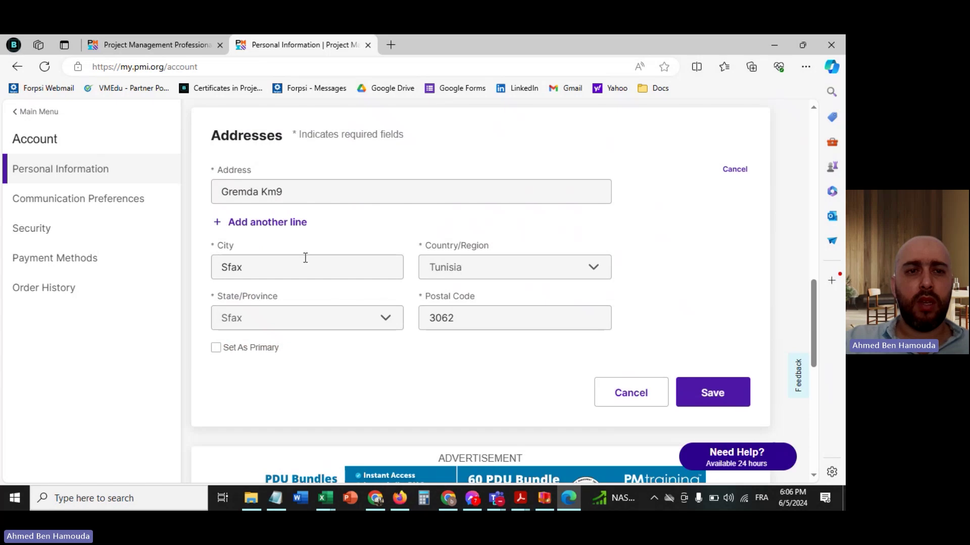
pyautogui.click(259, 355)
pyautogui.click(719, 392)
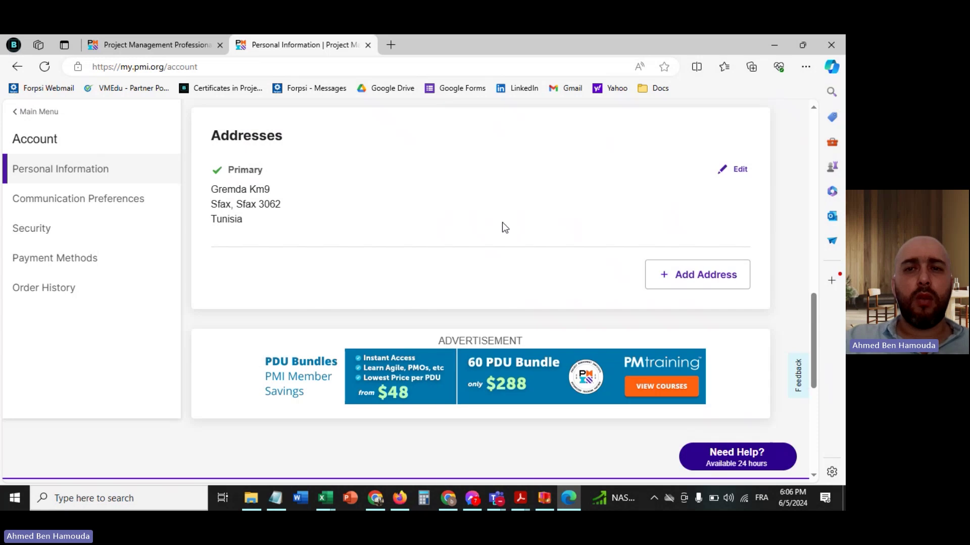
pyautogui.scroll(4, 502, 222)
pyautogui.scroll(1, 502, 227)
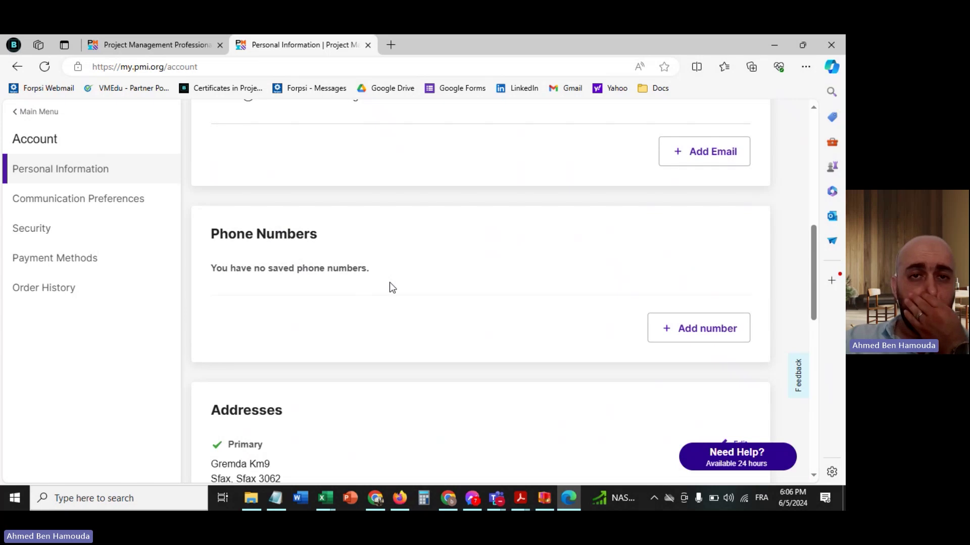
pyautogui.scroll(-5, 392, 287)
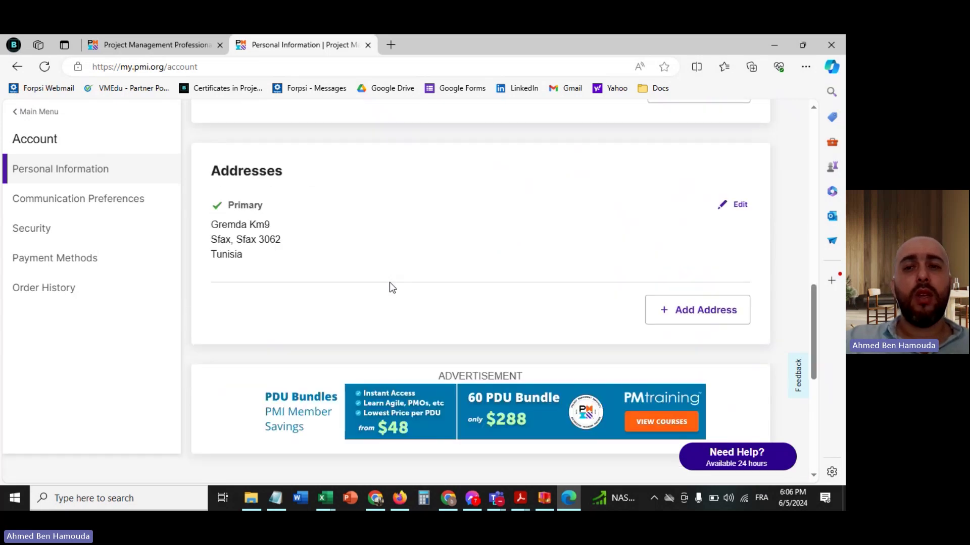
pyautogui.scroll(12, 390, 284)
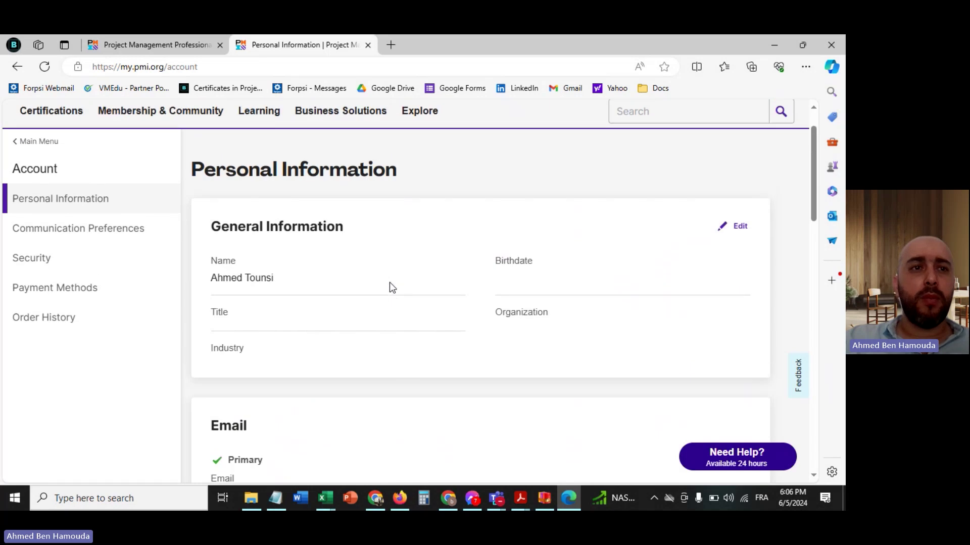
pyautogui.scroll(1, 384, 282)
# - Go to the PMP certification page and launch the PMP application's Education step
pyautogui.moveTo(53, 169)
pyautogui.click(175, 283)
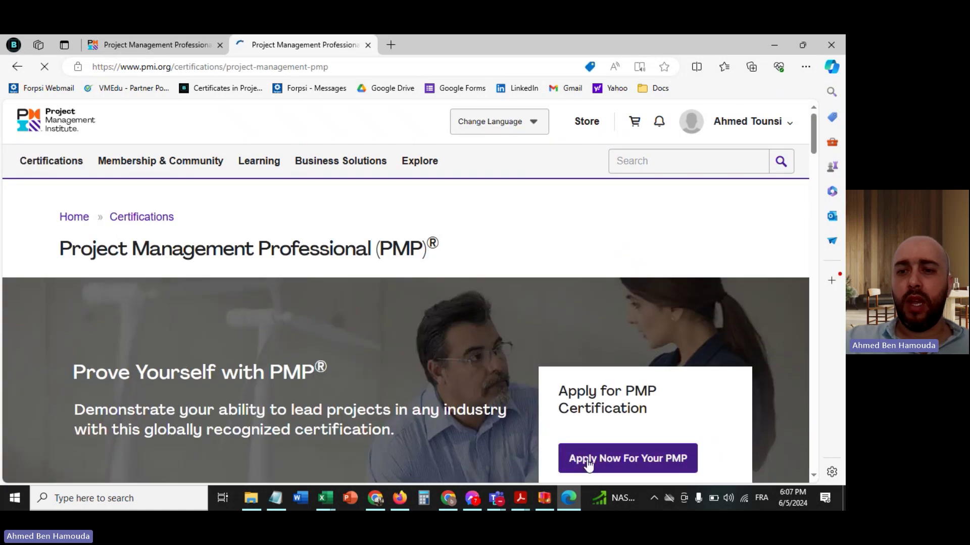
pyautogui.click(627, 461)
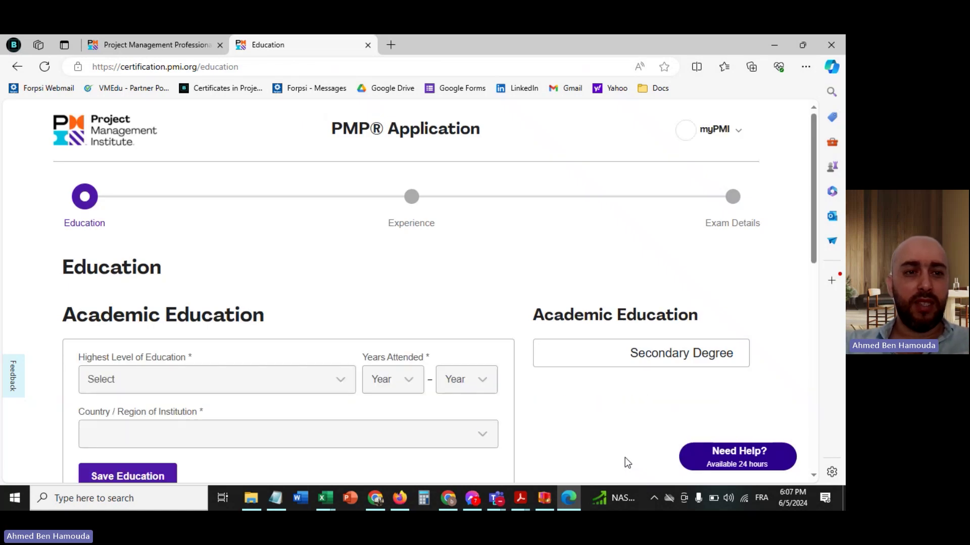
# - Set highest education to Bachelor Degree, attended from 2015 to 2018
pyautogui.scroll(-3, 540, 301)
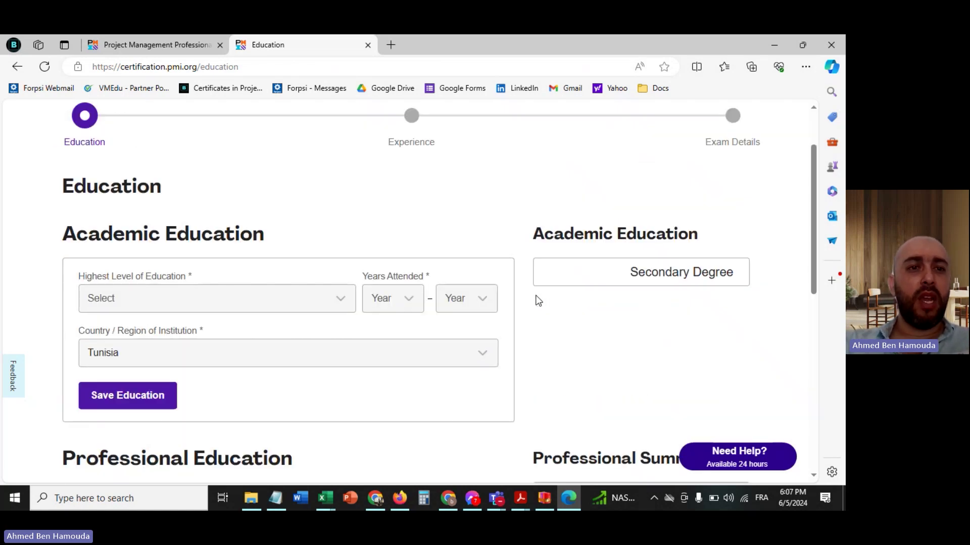
pyautogui.scroll(-1, 538, 300)
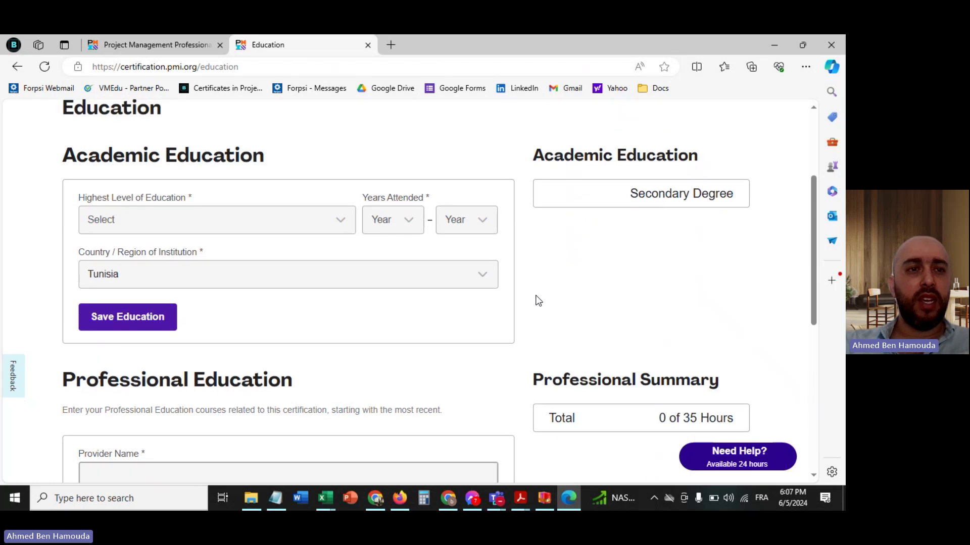
pyautogui.click(302, 228)
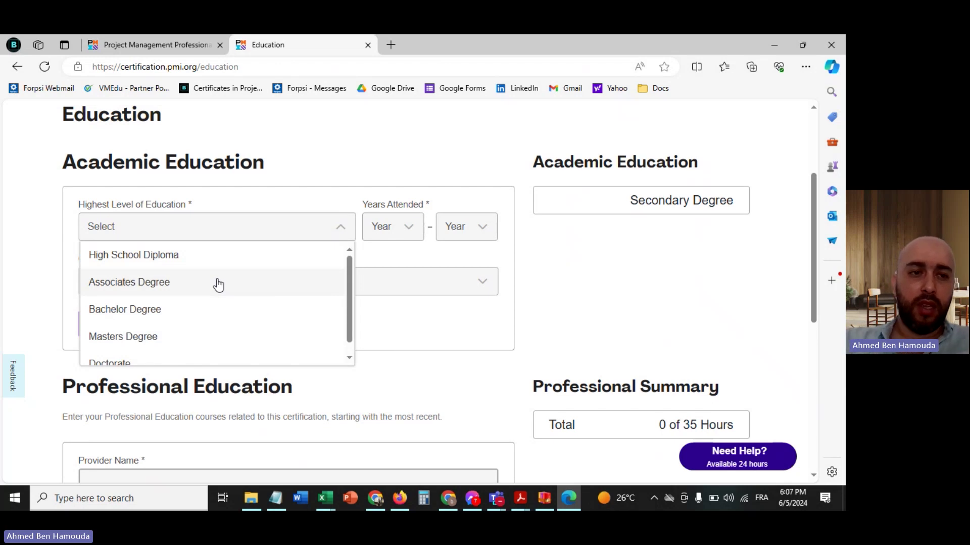
pyautogui.scroll(-1, 219, 285)
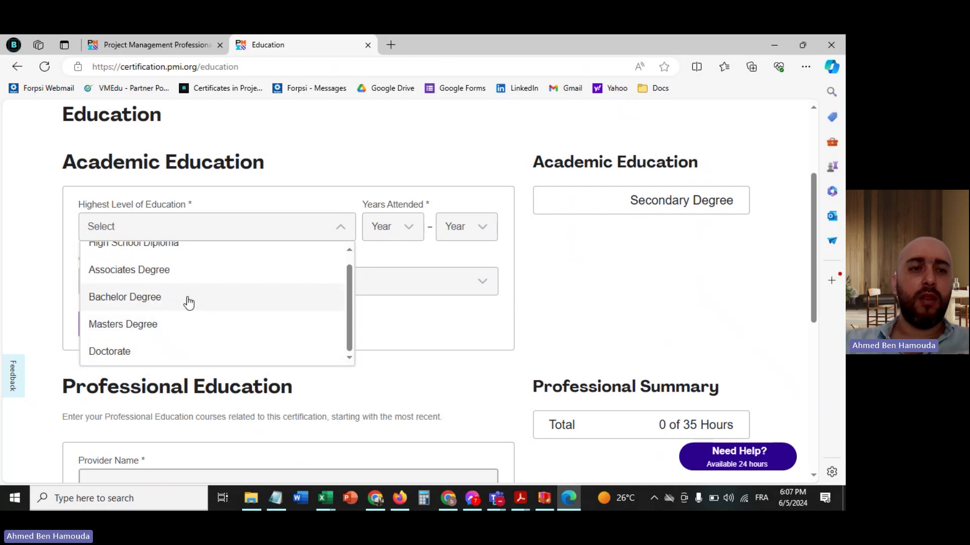
pyautogui.click(189, 302)
pyautogui.click(229, 227)
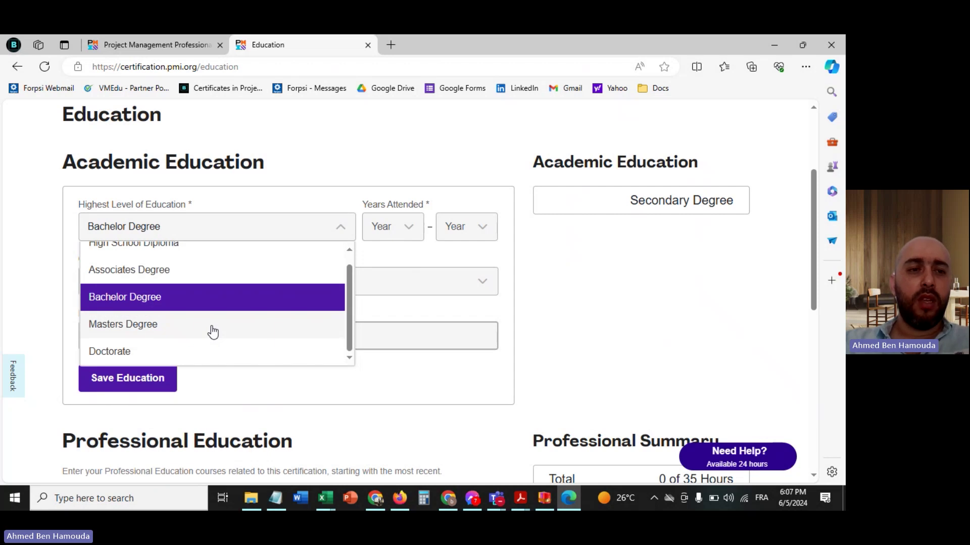
pyautogui.click(229, 303)
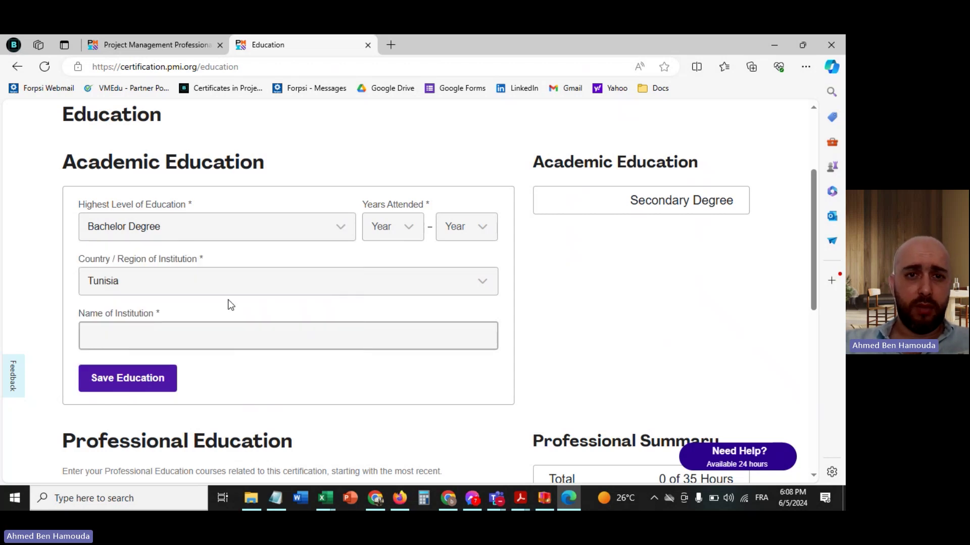
pyautogui.click(407, 223)
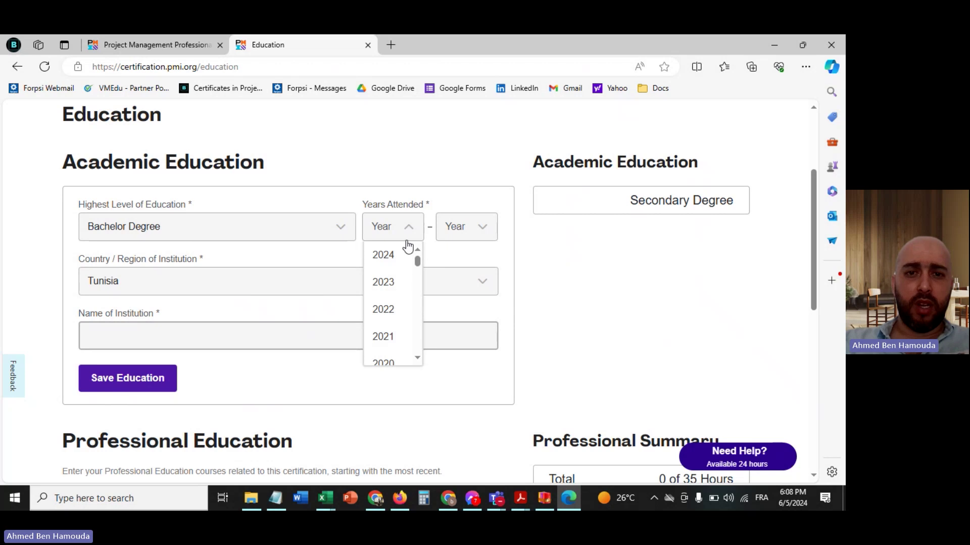
pyautogui.scroll(-2, 404, 322)
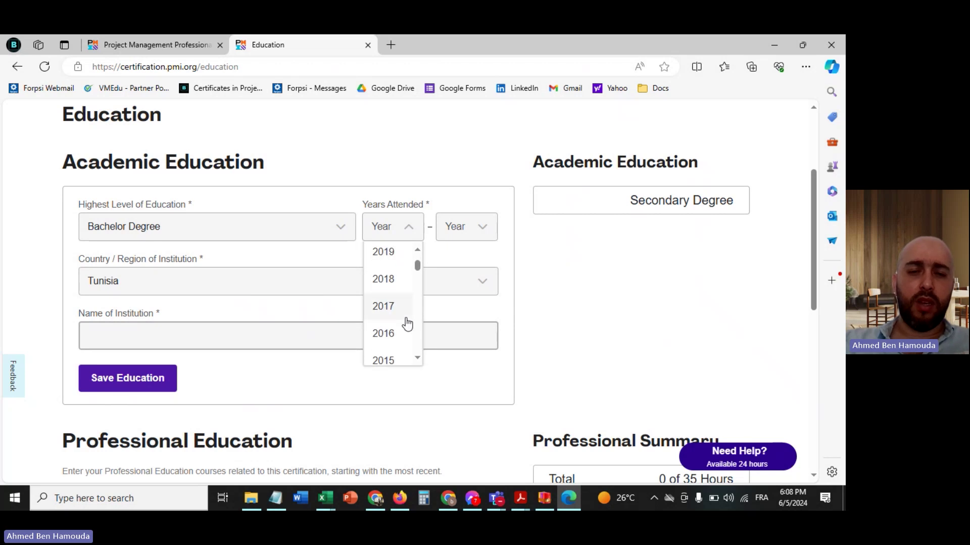
pyautogui.click(389, 361)
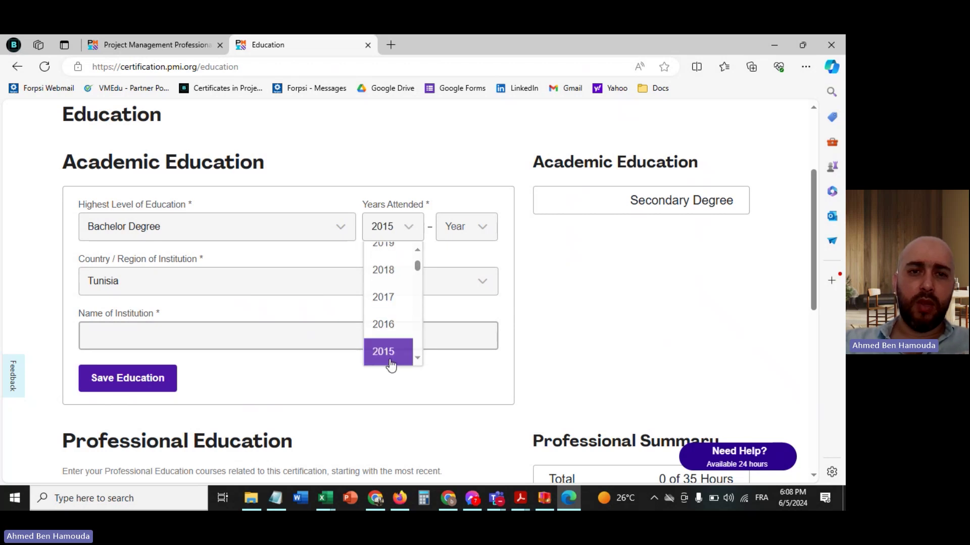
pyautogui.click(469, 239)
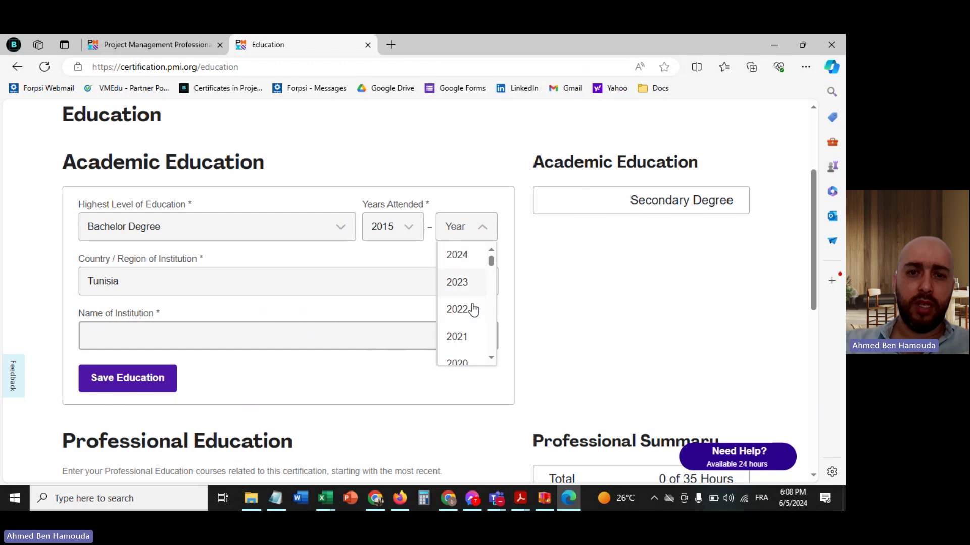
pyautogui.scroll(-2, 466, 343)
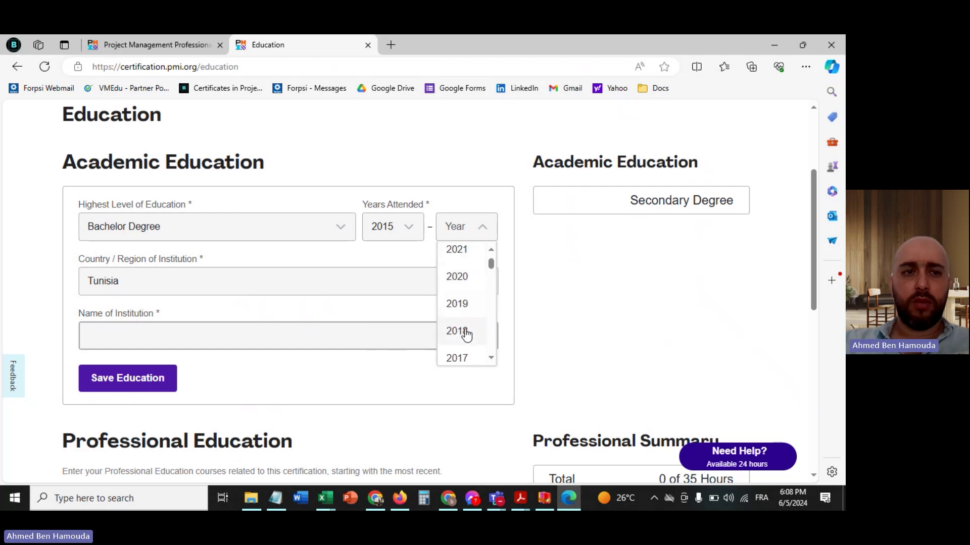
pyautogui.click(465, 331)
# - Enter 'IHEC Sfax' as the institution name
pyautogui.click(205, 335)
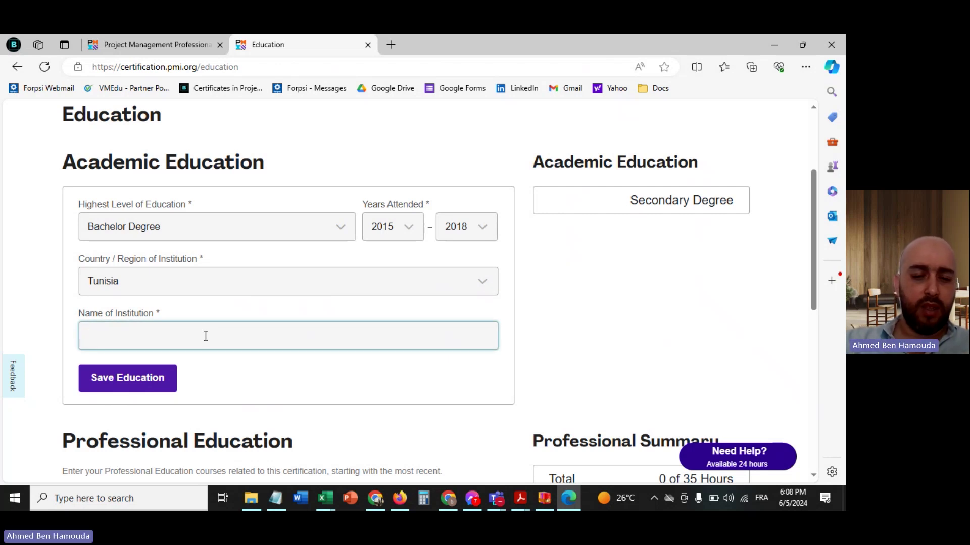
pyautogui.write('ihed')
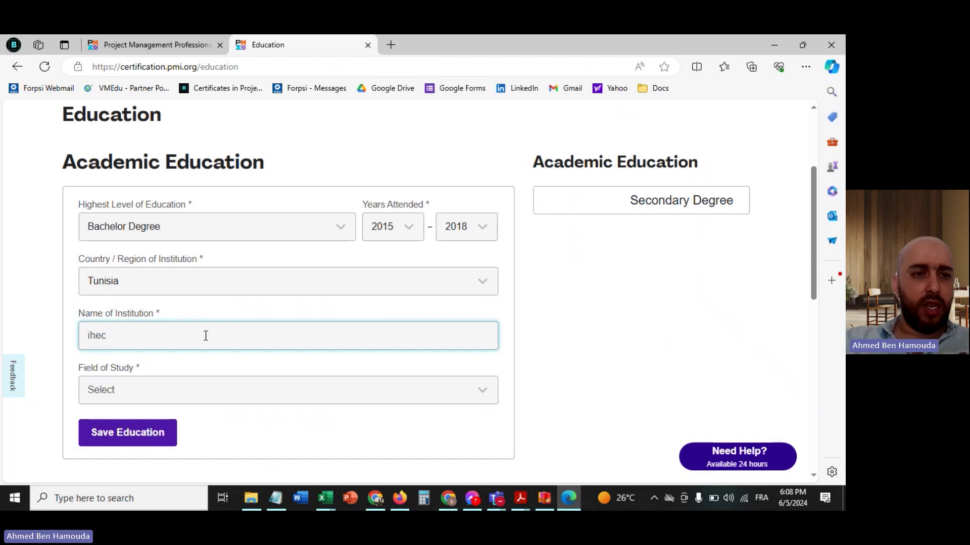
pyautogui.press('BackSpace')
pyautogui.press('BackSpace')
pyautogui.press('BackSpace')
pyautogui.press('BackSpace')
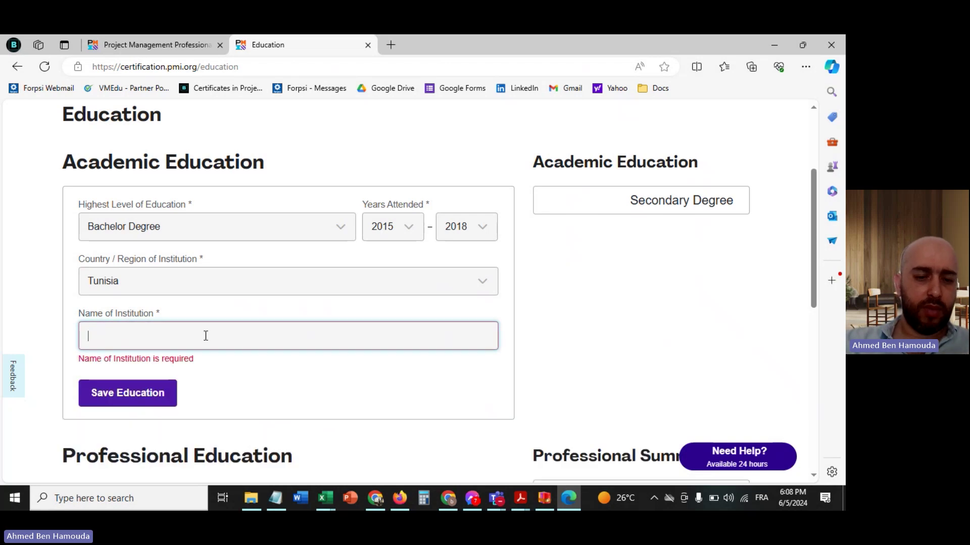
pyautogui.write('IHEC')
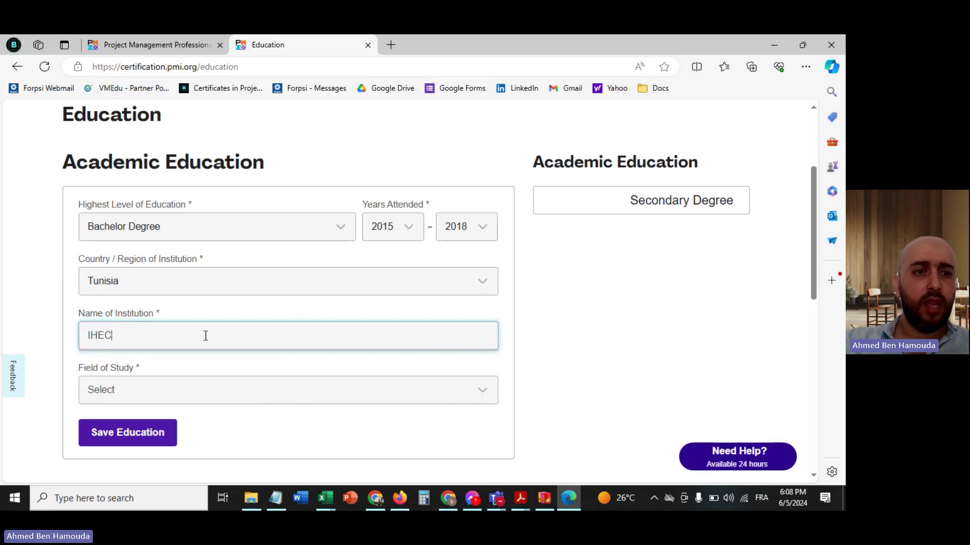
pyautogui.click(570, 326)
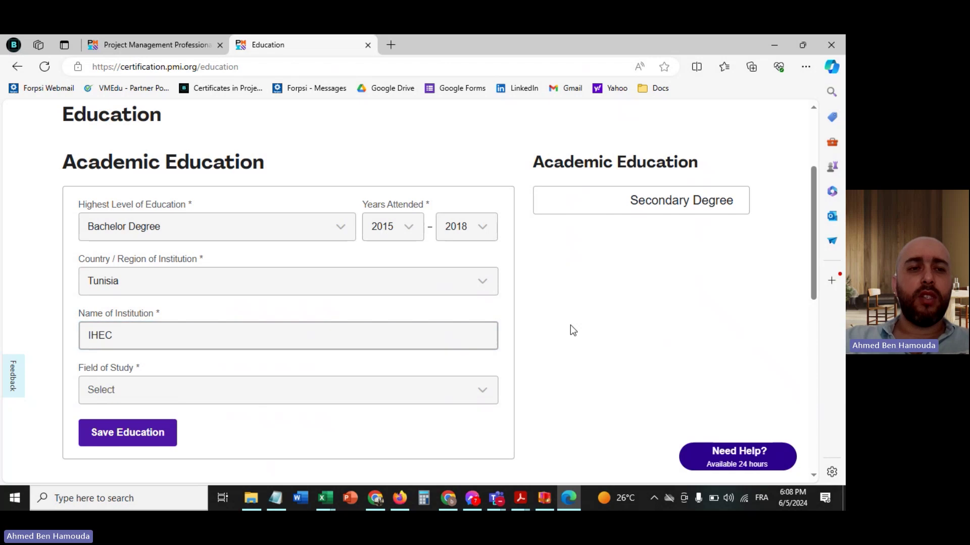
pyautogui.click(294, 334)
pyautogui.write('Sfax')
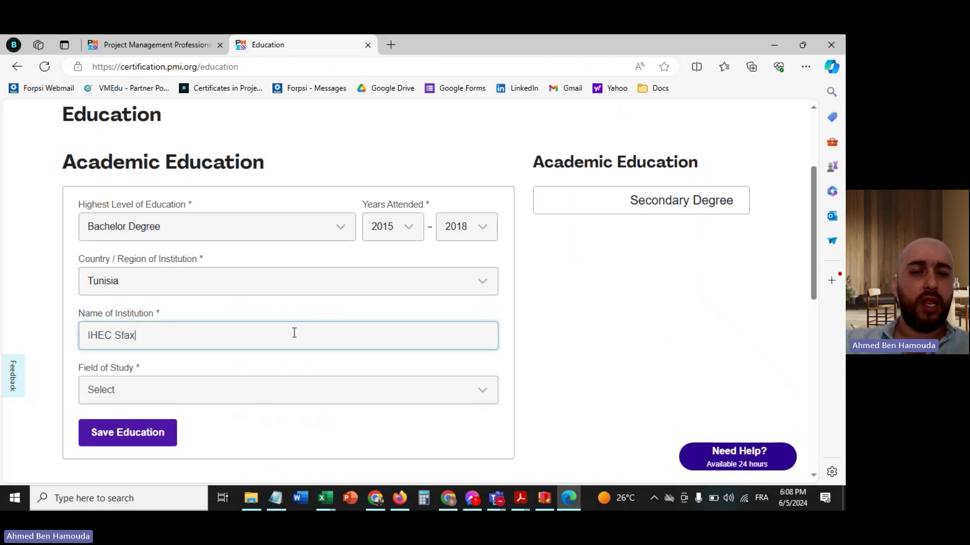
pyautogui.click(555, 310)
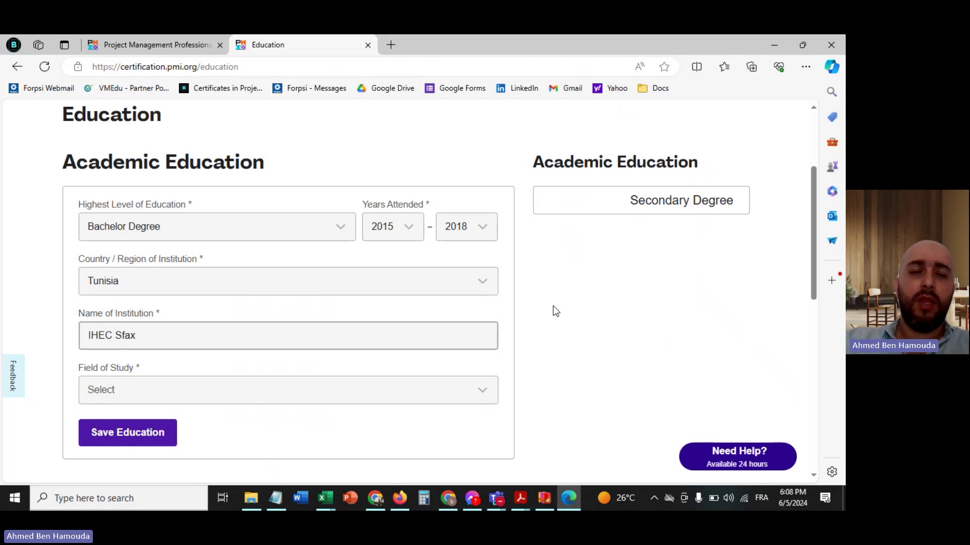
# - Choose Business Administration as the field of study and save the education entry
pyautogui.scroll(-2, 555, 310)
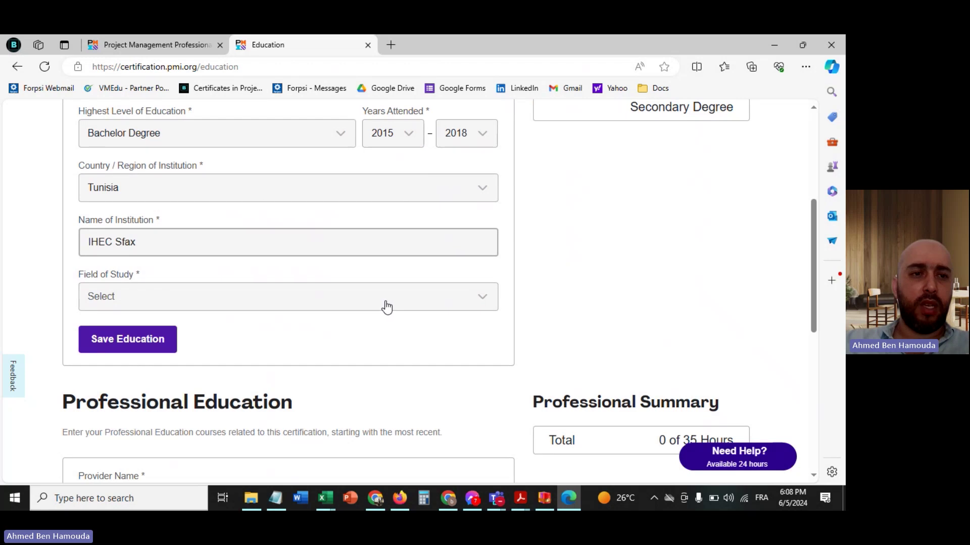
pyautogui.click(387, 305)
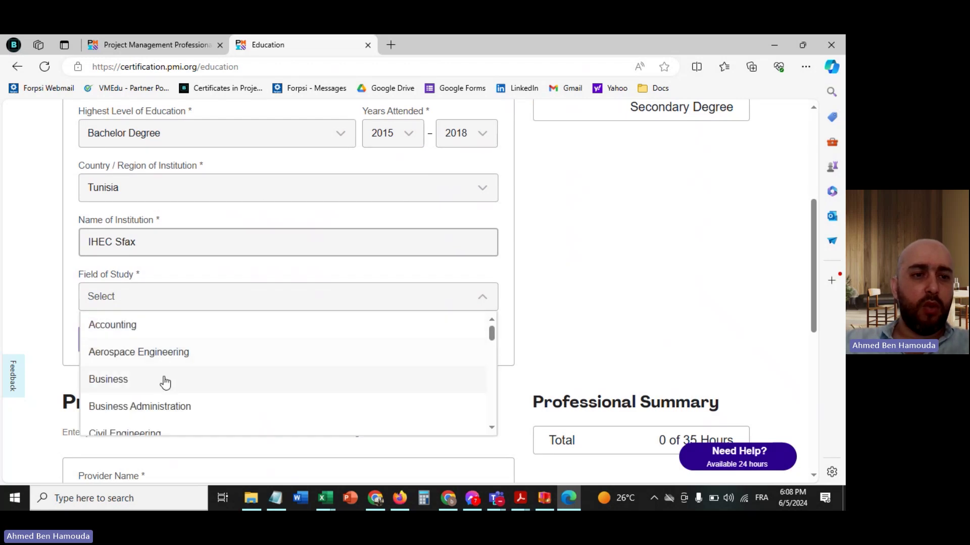
pyautogui.click(163, 410)
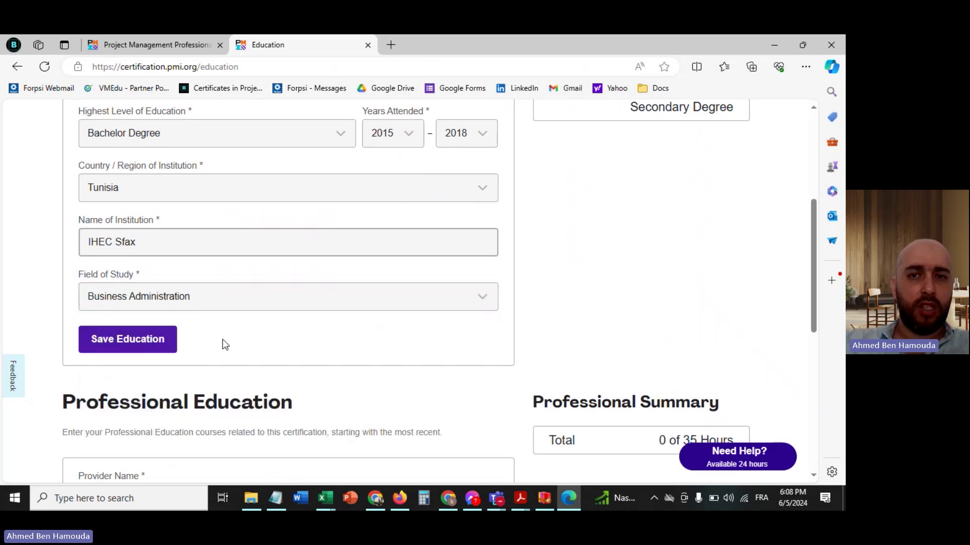
pyautogui.click(137, 345)
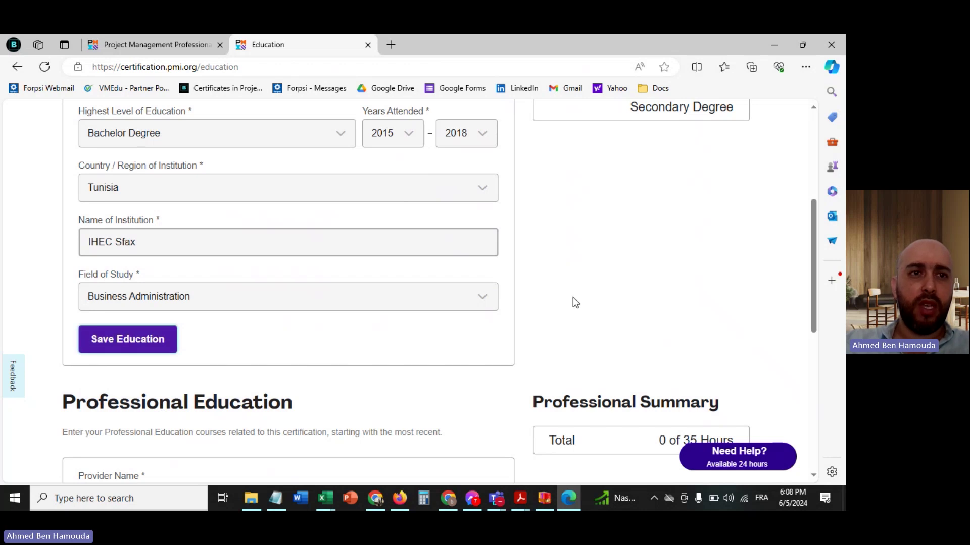
pyautogui.scroll(3, 575, 262)
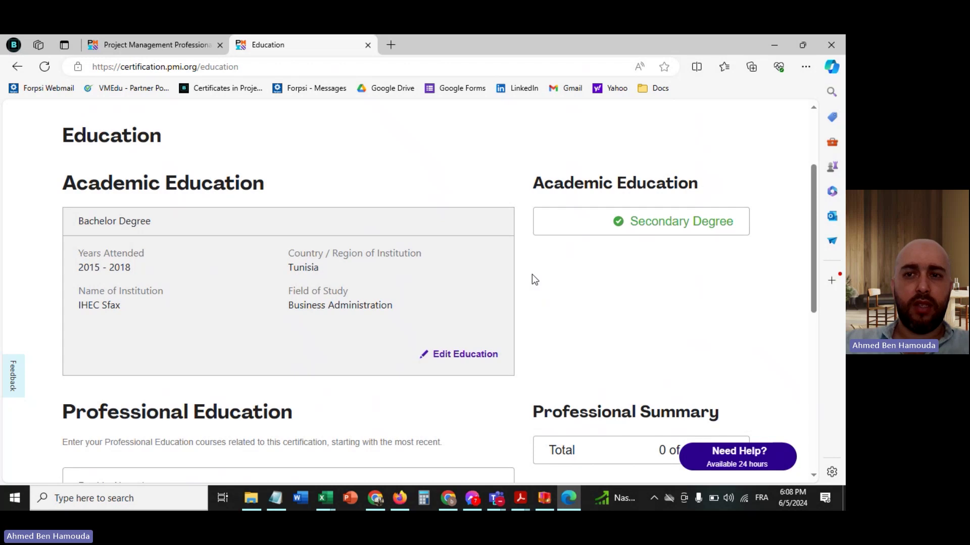
# - Enter 'Ben Hamouda Consulting' as the course provider
pyautogui.scroll(-1, 534, 279)
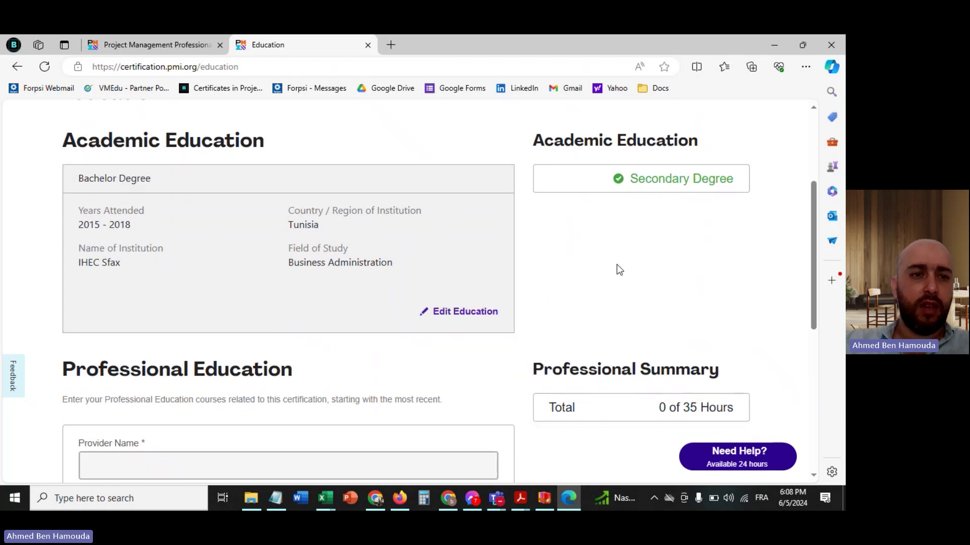
pyautogui.scroll(-3, 616, 265)
pyautogui.scroll(-2, 616, 265)
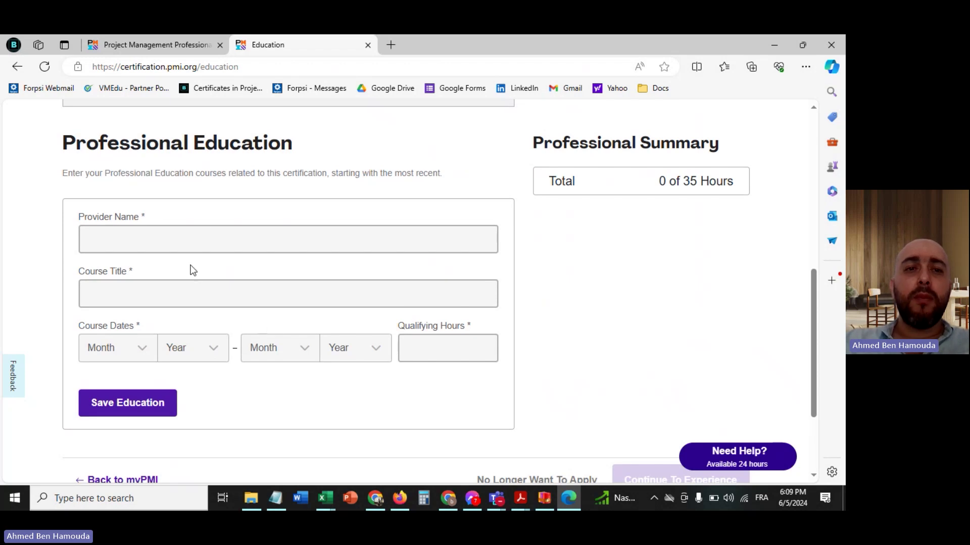
pyautogui.click(234, 241)
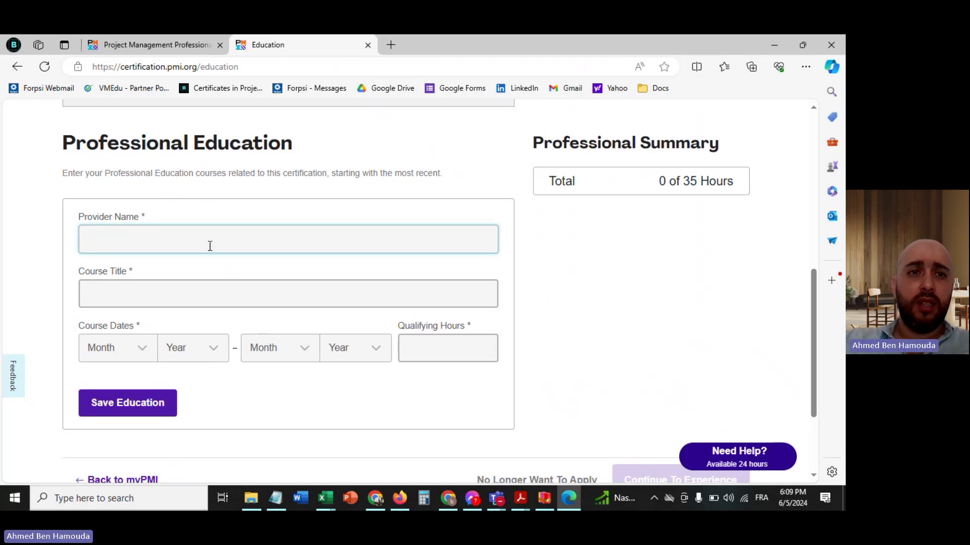
pyautogui.scroll(5, 167, 192)
pyautogui.scroll(-8, 167, 192)
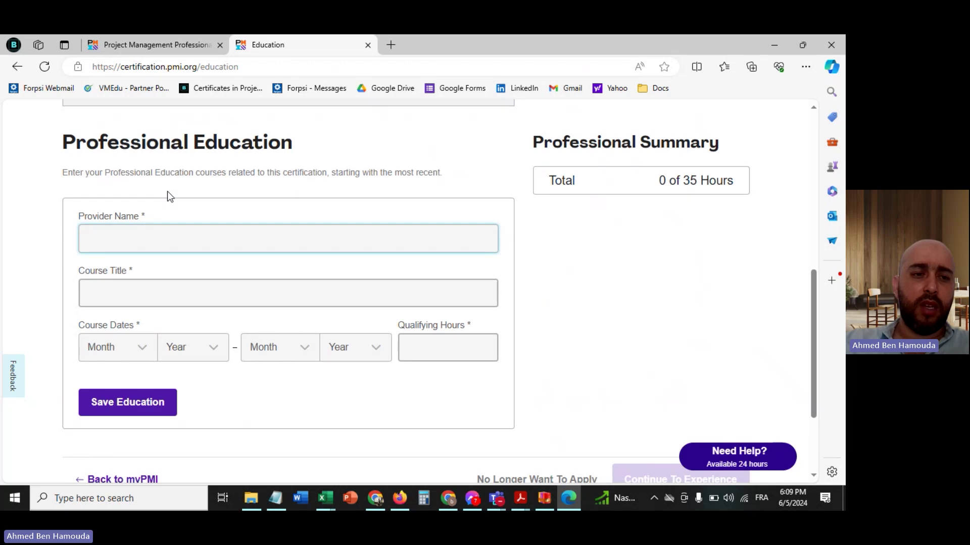
pyautogui.scroll(5, 168, 192)
pyautogui.scroll(-2, 168, 192)
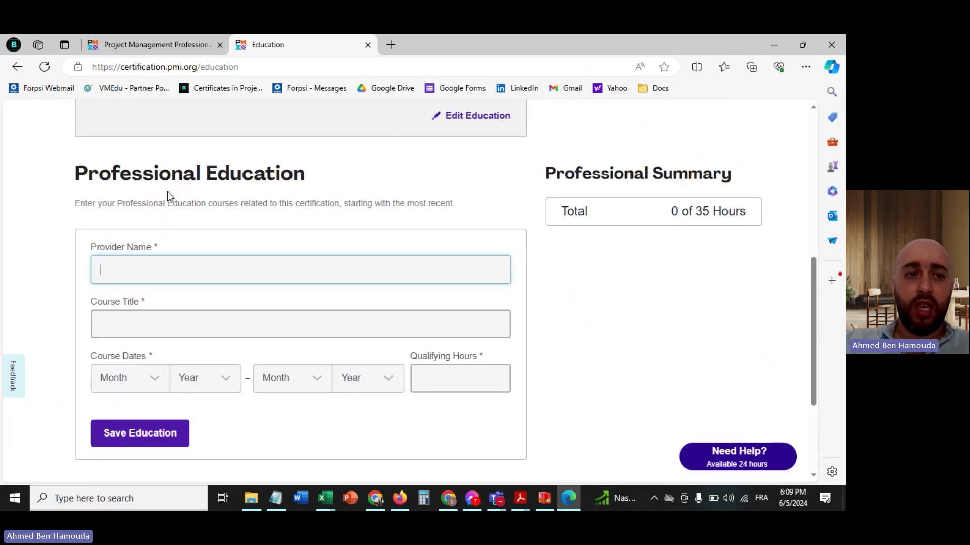
pyautogui.write('Ben ')
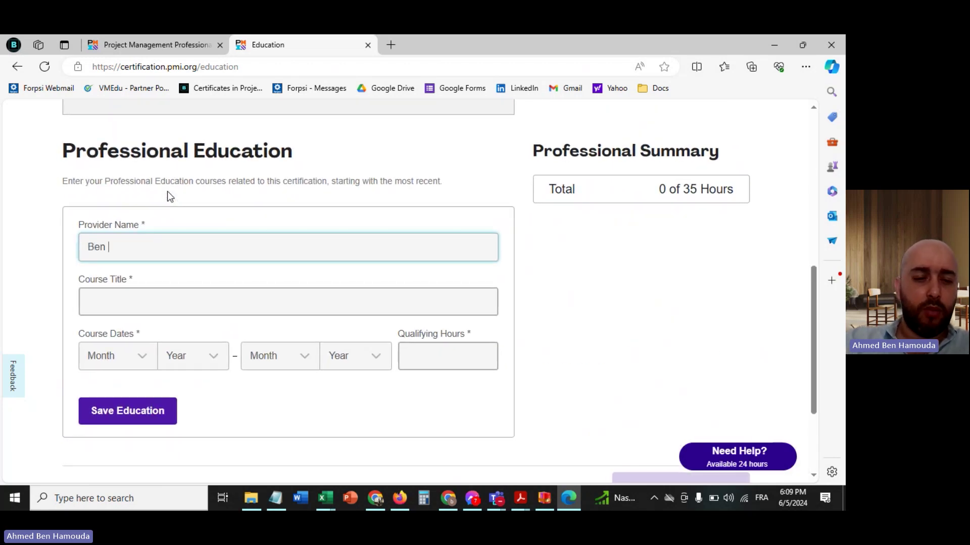
pyautogui.write('Hamouda Consulting')
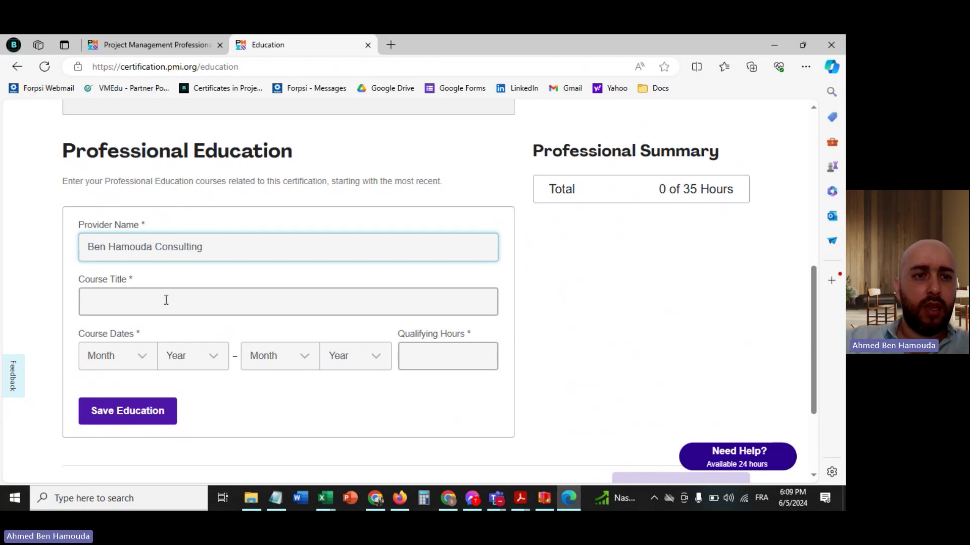
# - Enter 'PMP Exam Prep' as the course title
pyautogui.click(187, 302)
pyautogui.write('PMP EX')
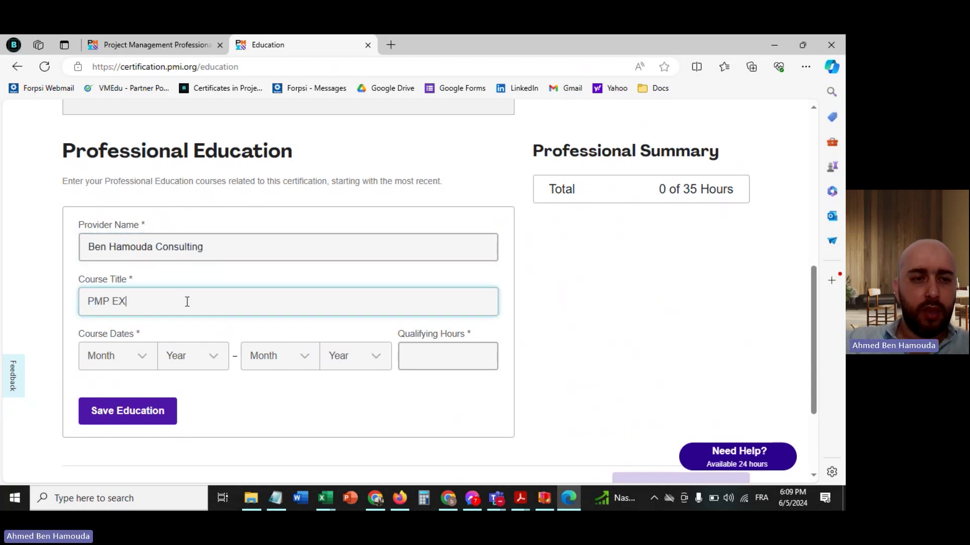
pyautogui.press('BackSpace')
pyautogui.write('xam Prep')
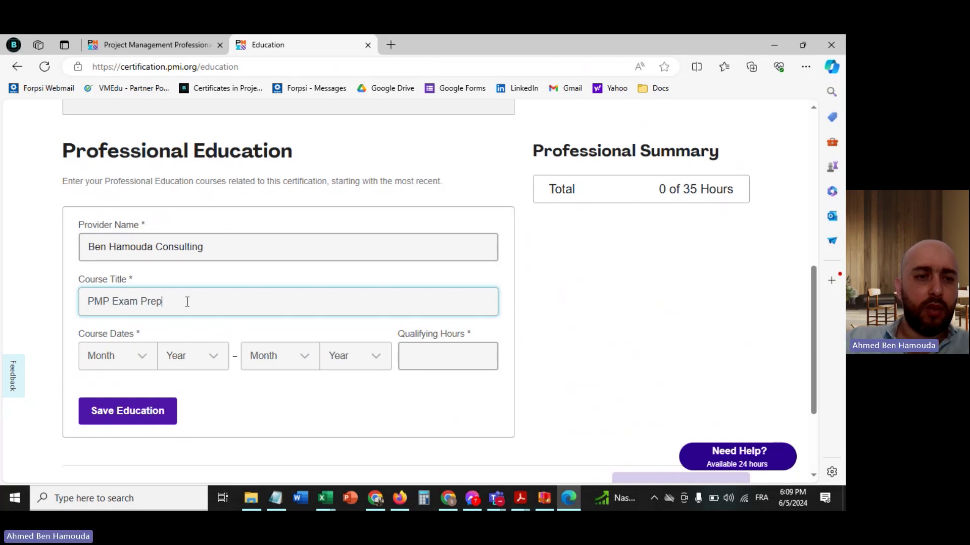
# - Set the course dates from April 2024 to May 2024
pyautogui.click(153, 358)
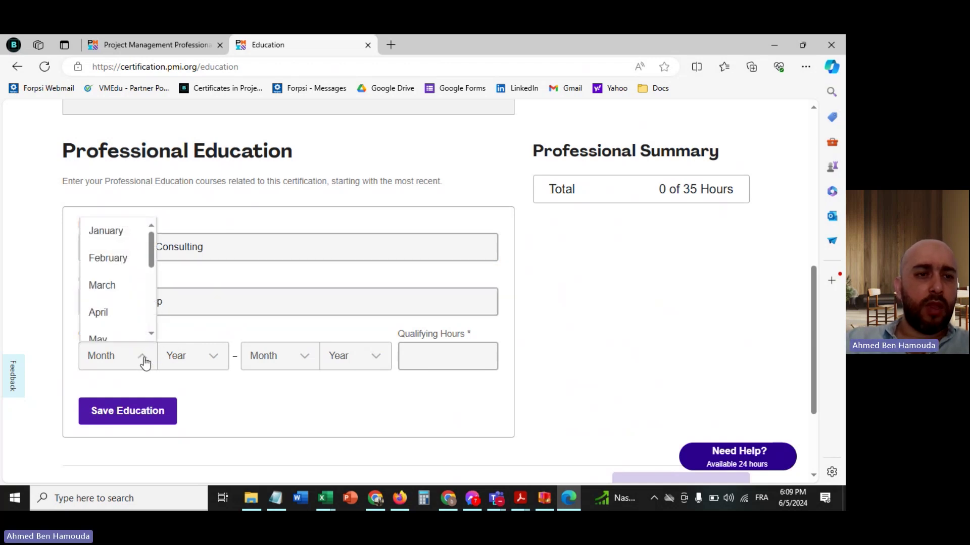
pyautogui.click(119, 322)
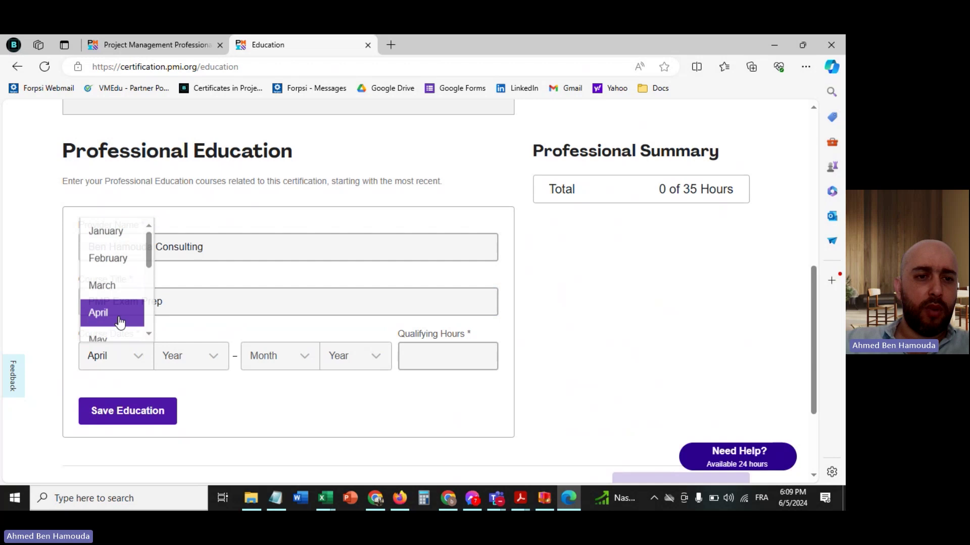
pyautogui.click(193, 359)
pyautogui.click(177, 235)
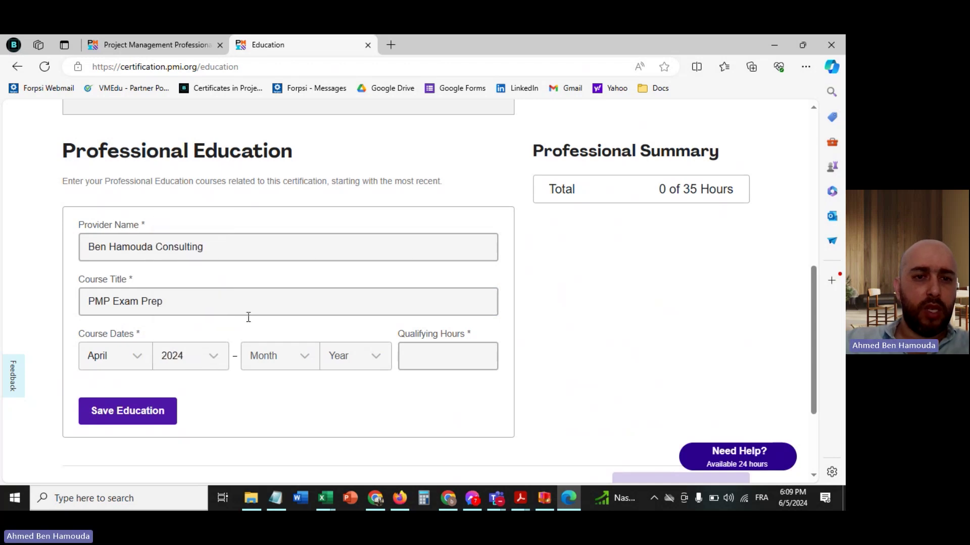
pyautogui.click(273, 364)
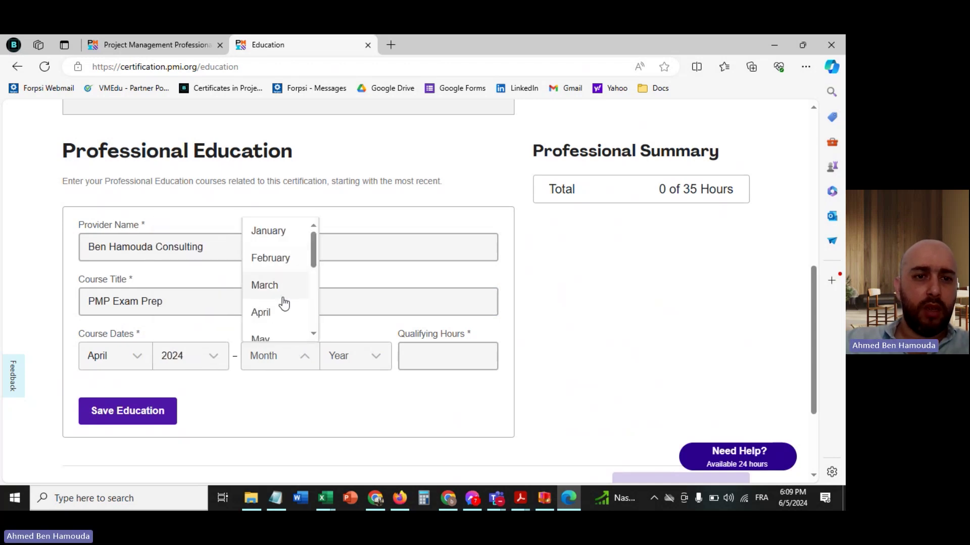
pyautogui.click(272, 337)
pyautogui.click(336, 361)
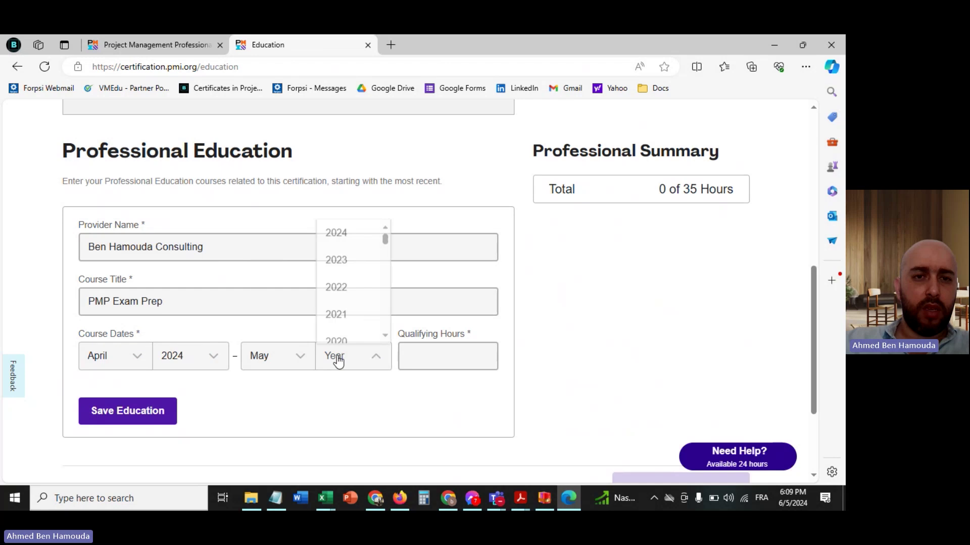
pyautogui.click(353, 237)
# - Enter 36 qualifying hours and save the professional education course
pyautogui.click(429, 362)
pyautogui.write('36')
pyautogui.click(292, 375)
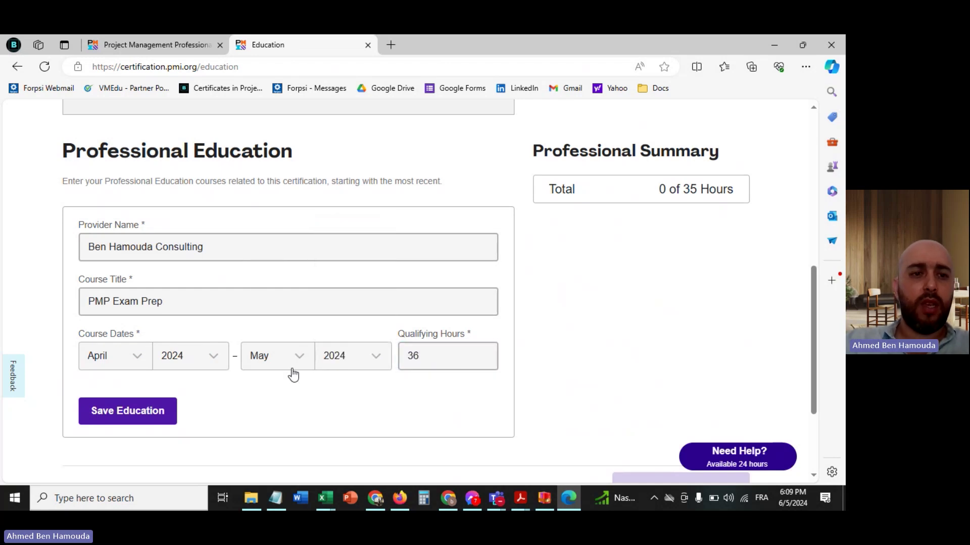
pyautogui.click(117, 417)
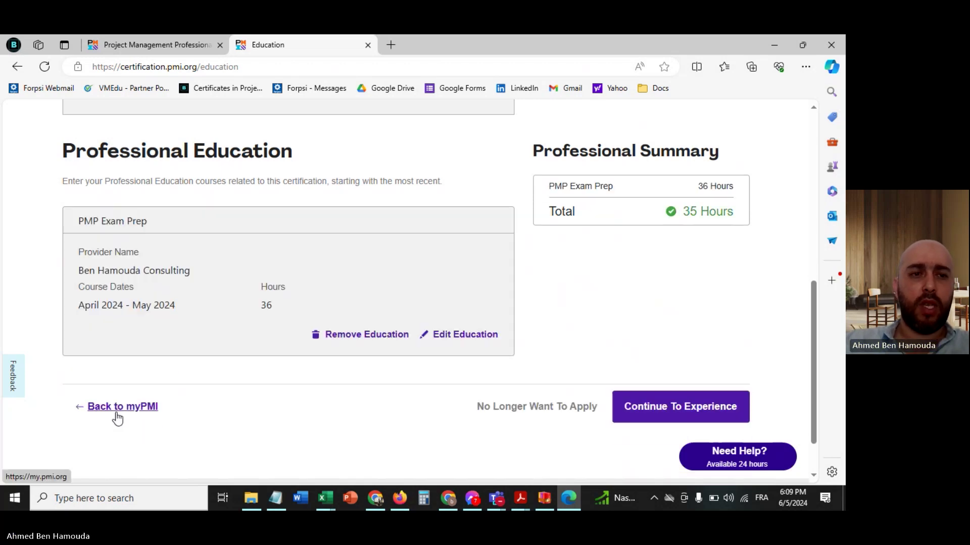
pyautogui.scroll(5, 182, 405)
pyautogui.scroll(-8, 186, 406)
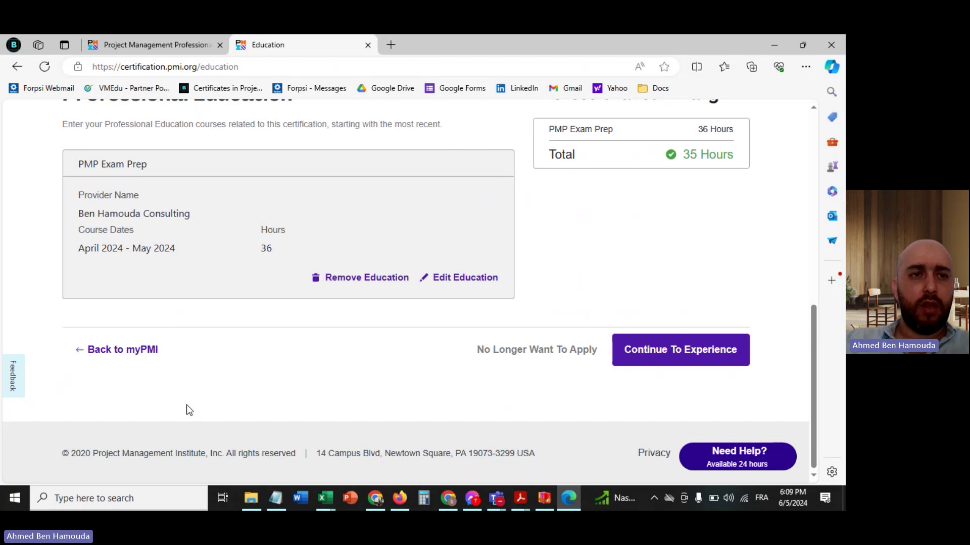
pyautogui.scroll(2, 186, 409)
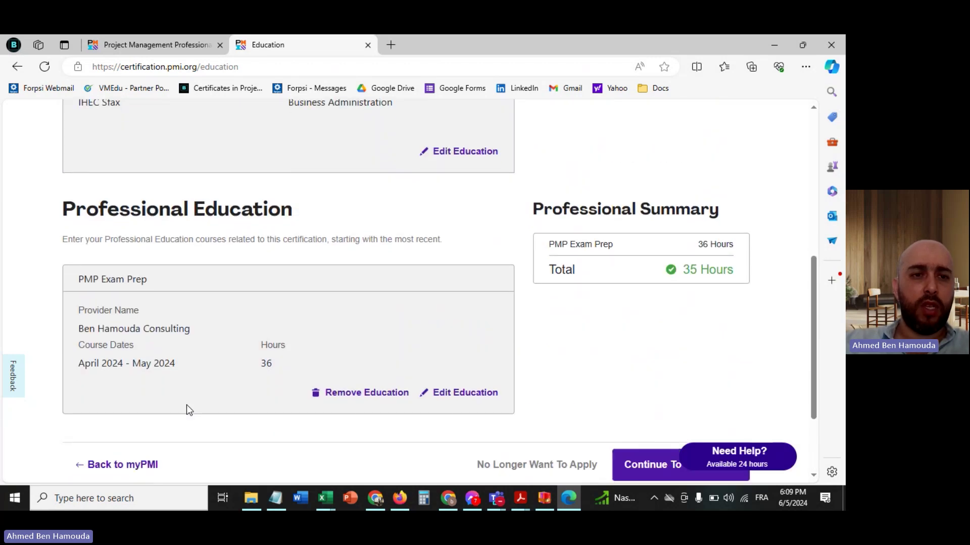
pyautogui.scroll(-2, 186, 405)
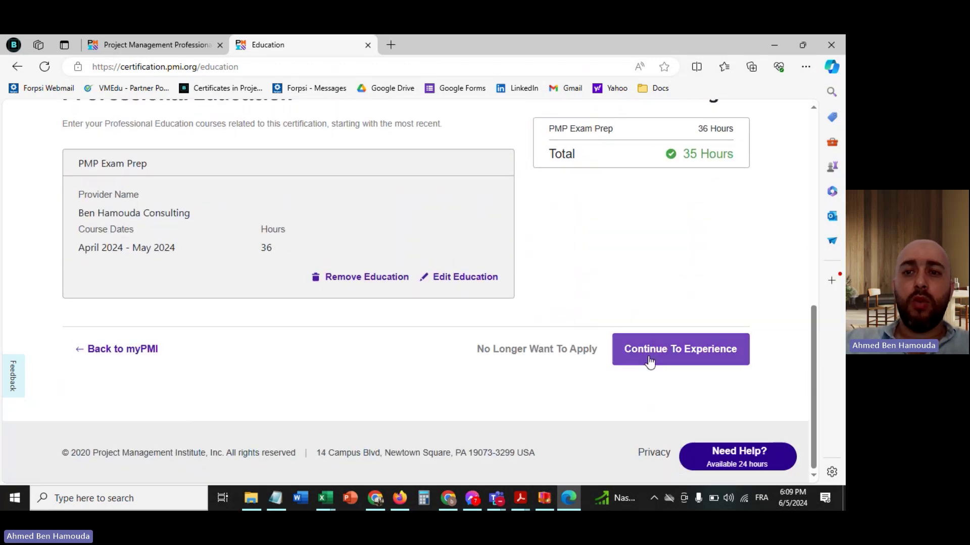
# - Move on to the Experience step and enter project title 'Implementation of IT System'
pyautogui.click(658, 358)
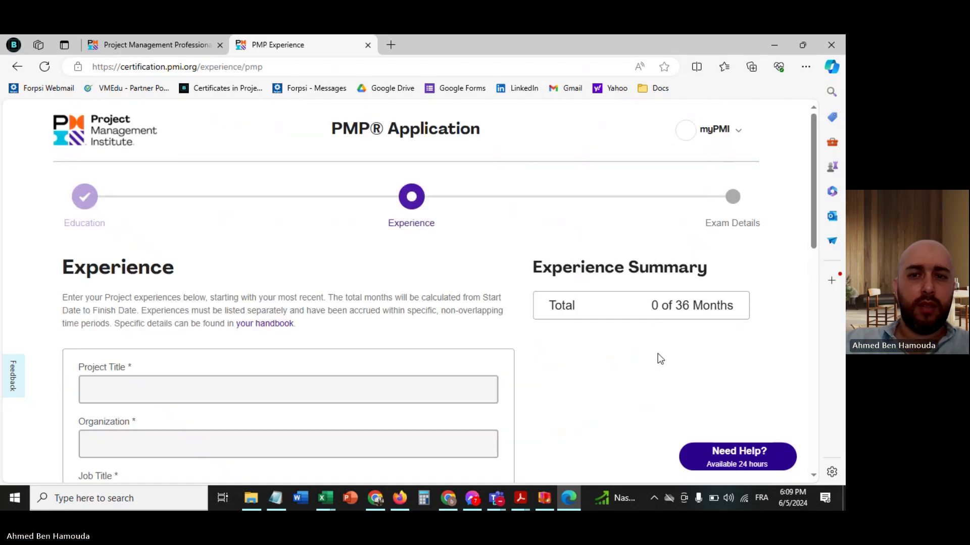
pyautogui.scroll(-3, 657, 353)
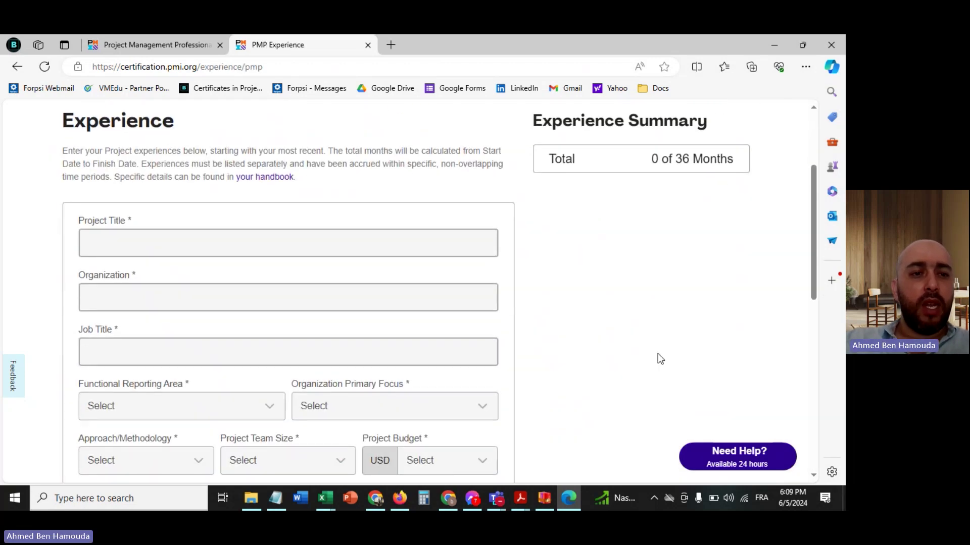
pyautogui.scroll(-2, 658, 357)
pyautogui.scroll(-3, 657, 354)
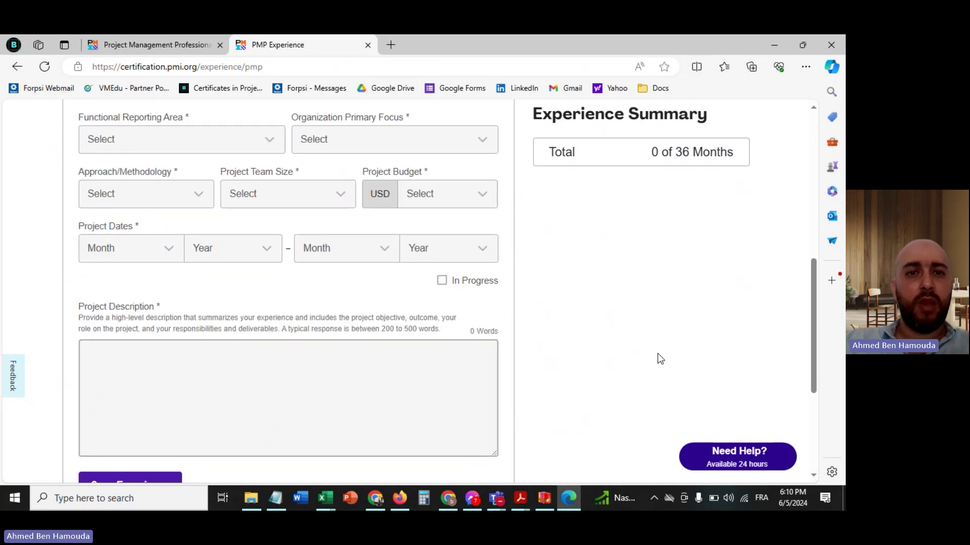
pyautogui.scroll(5, 658, 354)
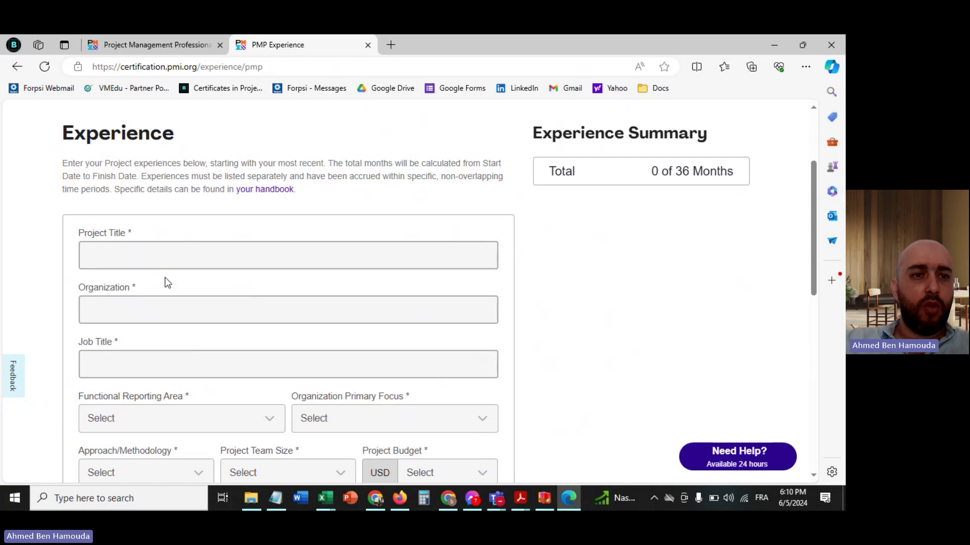
pyautogui.click(148, 251)
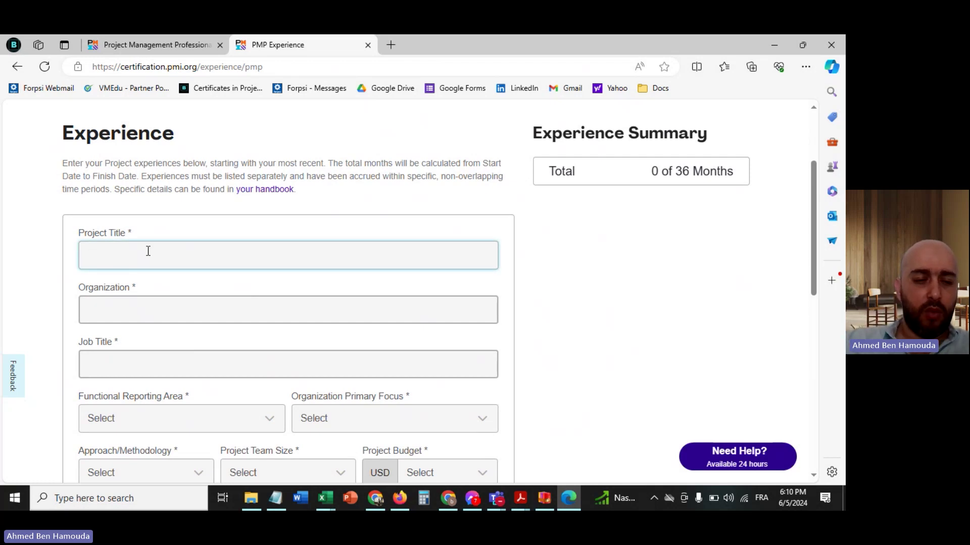
pyautogui.write('Implementa')
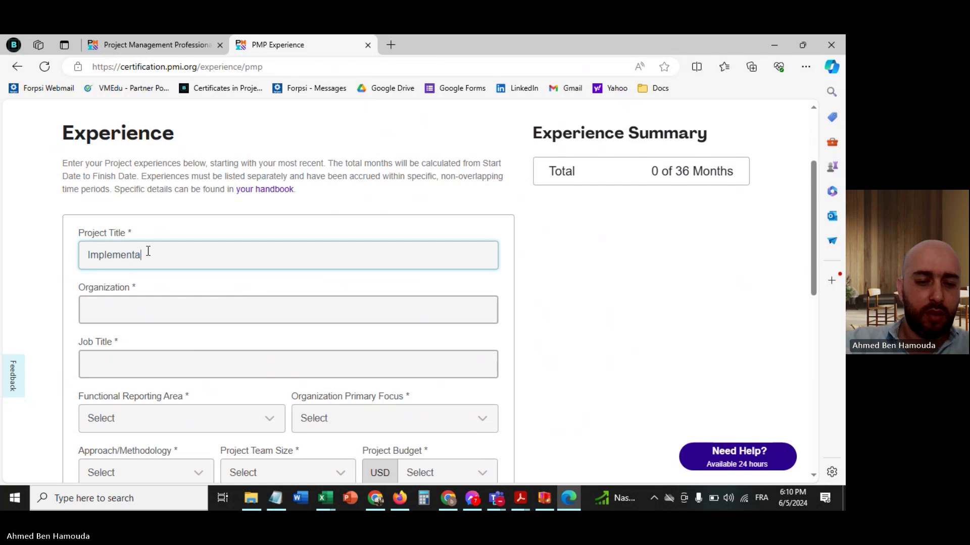
pyautogui.write('tion of IT')
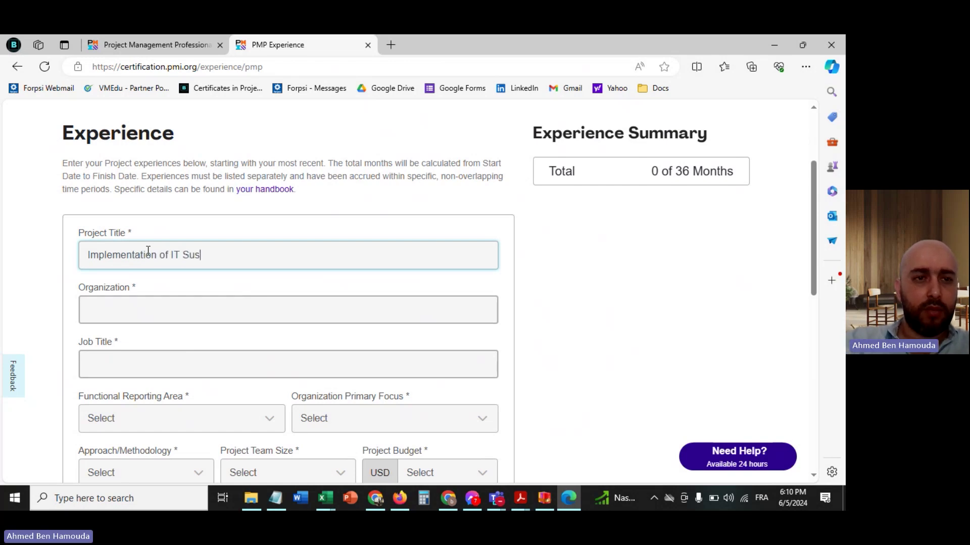
pyautogui.write(' System')
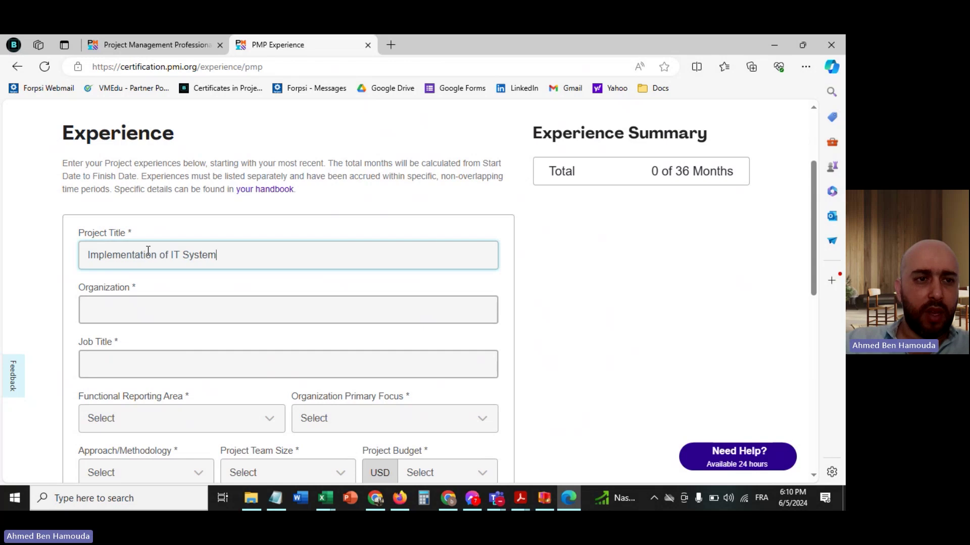
# - Set the organization to BHC Consulting and the job title to 'Project Manager'
pyautogui.click(141, 318)
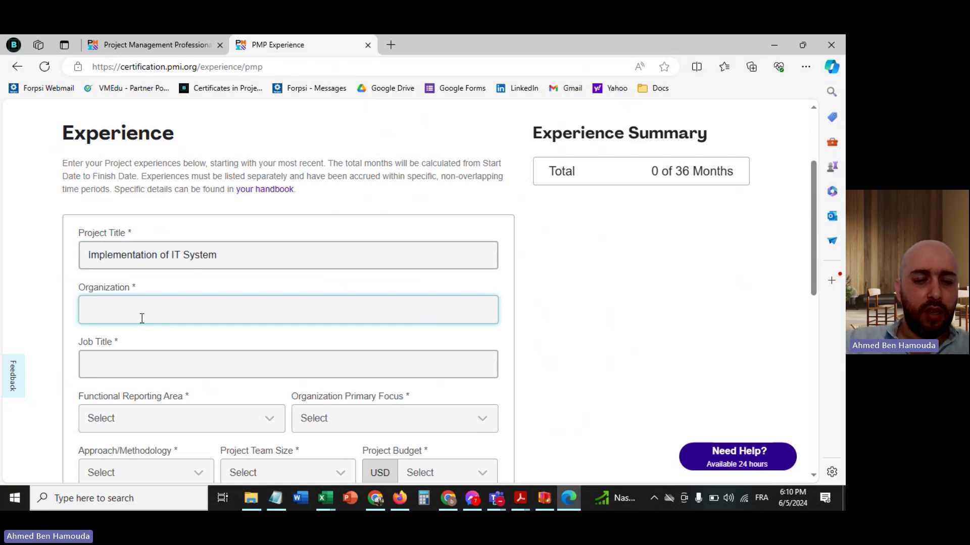
pyautogui.write('BHC')
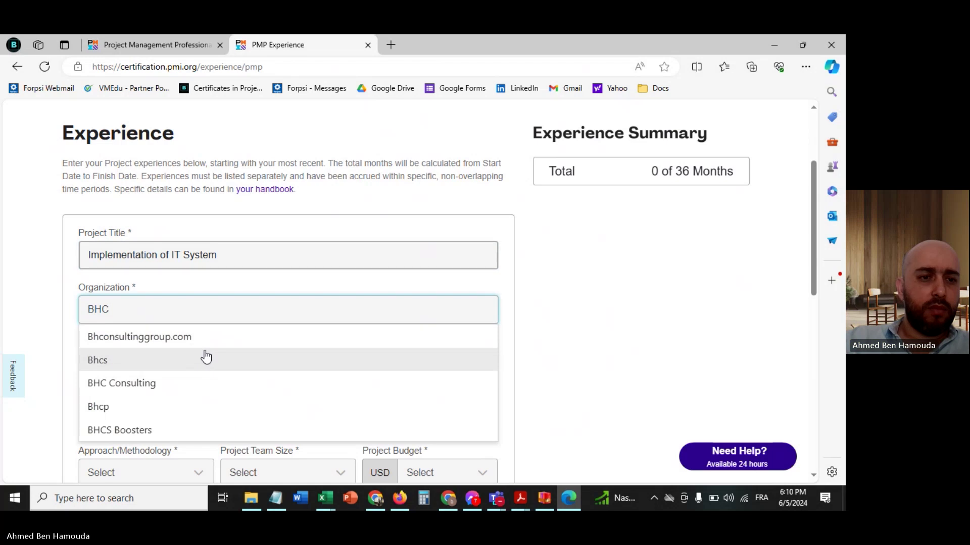
pyautogui.click(181, 384)
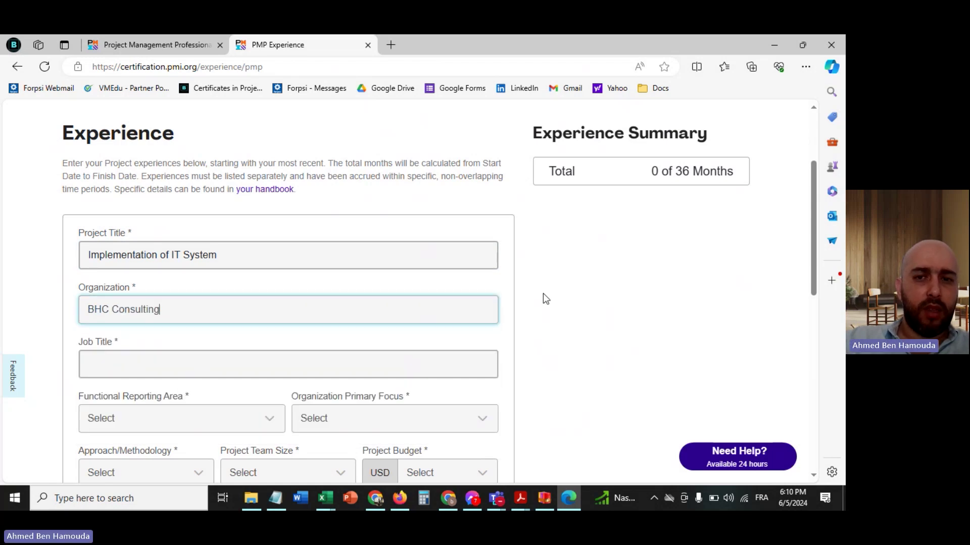
pyautogui.scroll(-2, 589, 297)
pyautogui.click(130, 268)
pyautogui.write('Project Manager')
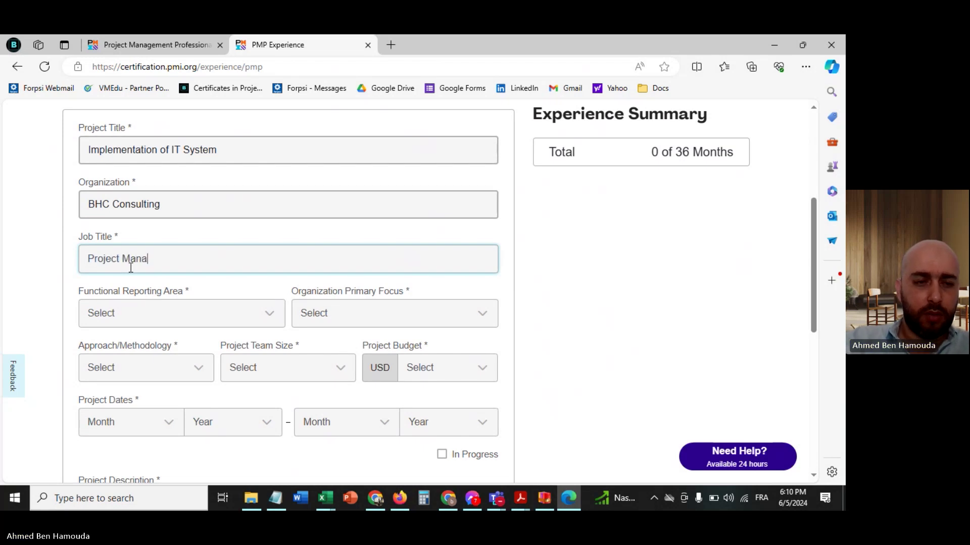
# - Set the functional reporting area to IT/IS and the organization focus to Consulting
pyautogui.click(169, 319)
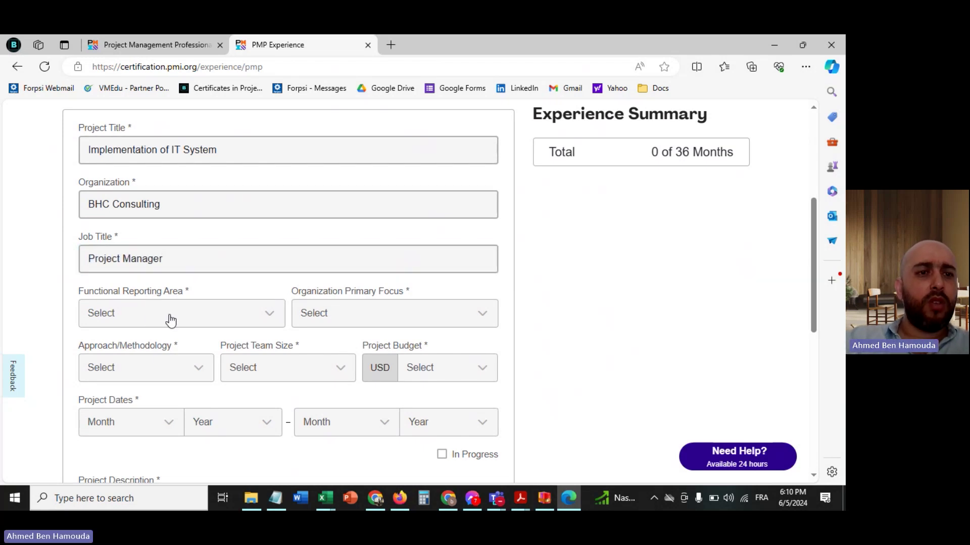
pyautogui.scroll(-2, 170, 320)
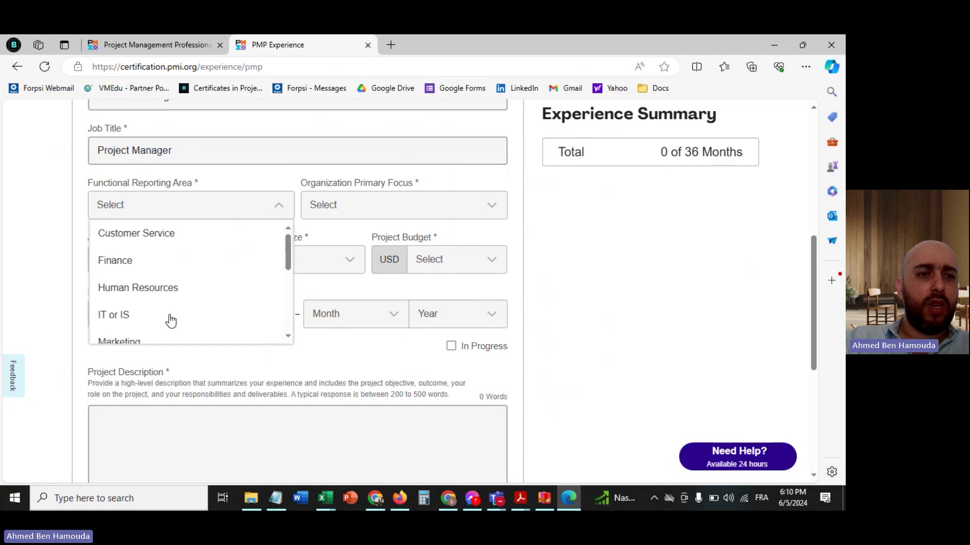
pyautogui.click(113, 318)
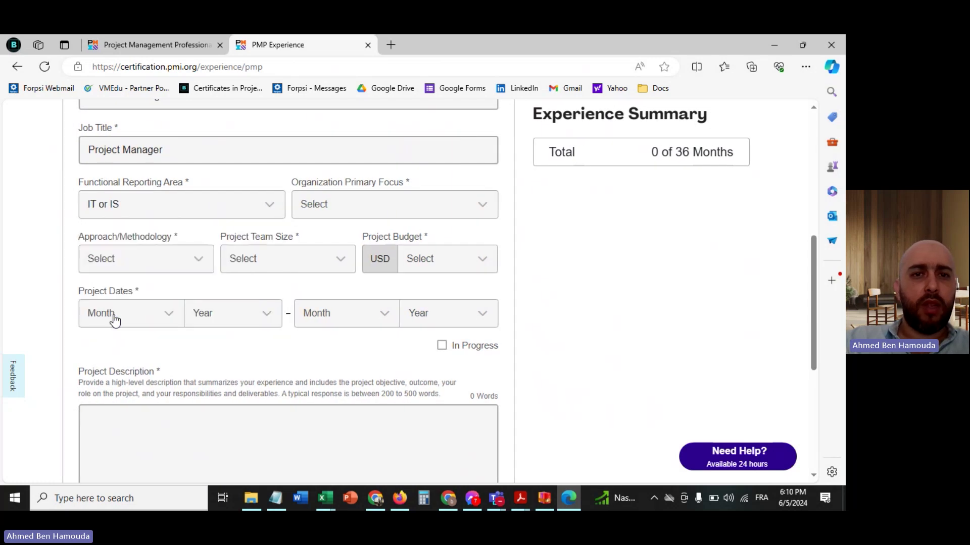
pyautogui.click(359, 203)
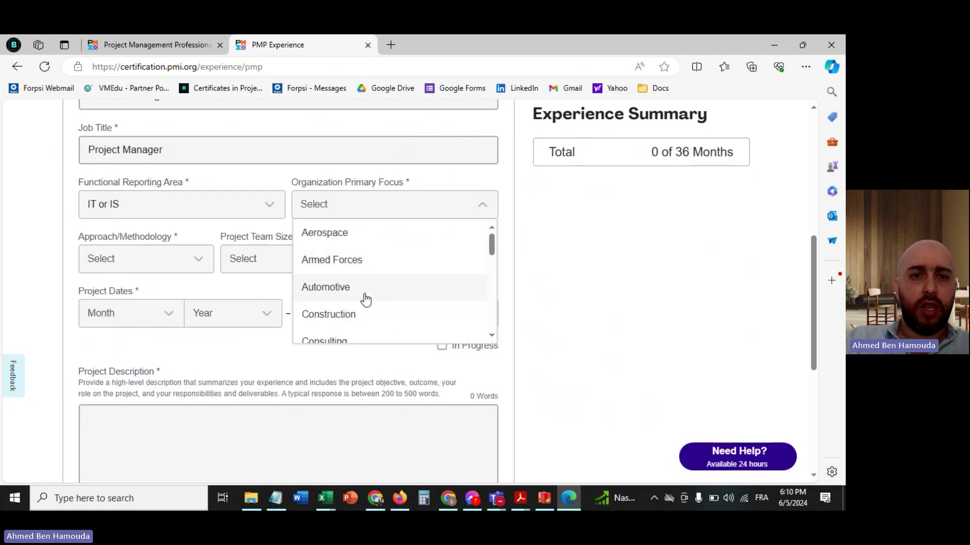
pyautogui.scroll(-2, 364, 297)
pyautogui.scroll(1, 367, 299)
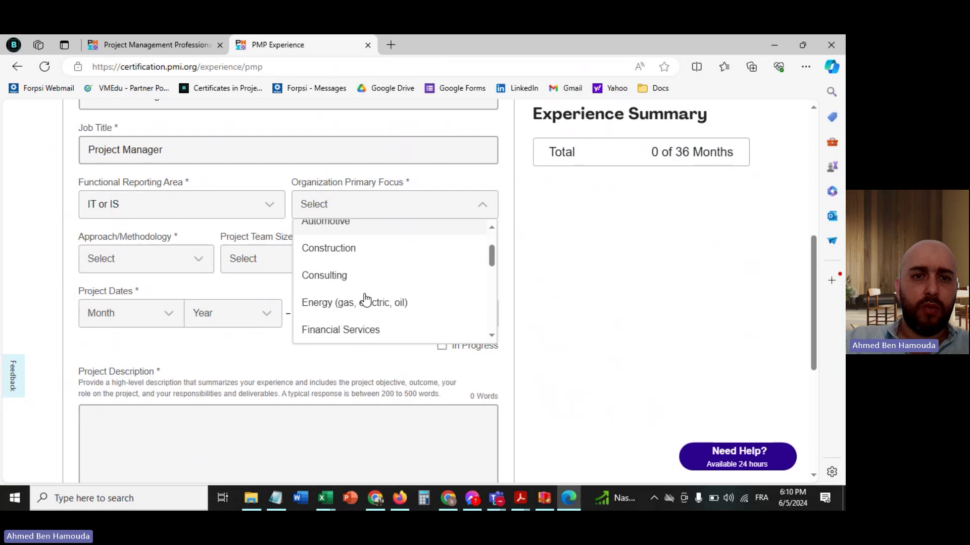
pyautogui.click(337, 276)
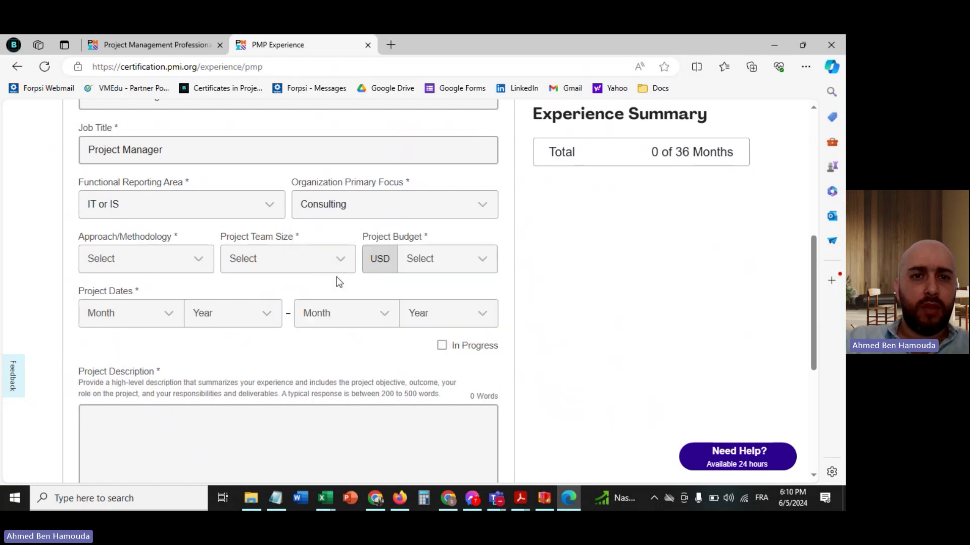
# - Choose Traditional (Waterfall) approach, a 5 to 9 team size and an Up to $1M budget
pyautogui.click(156, 267)
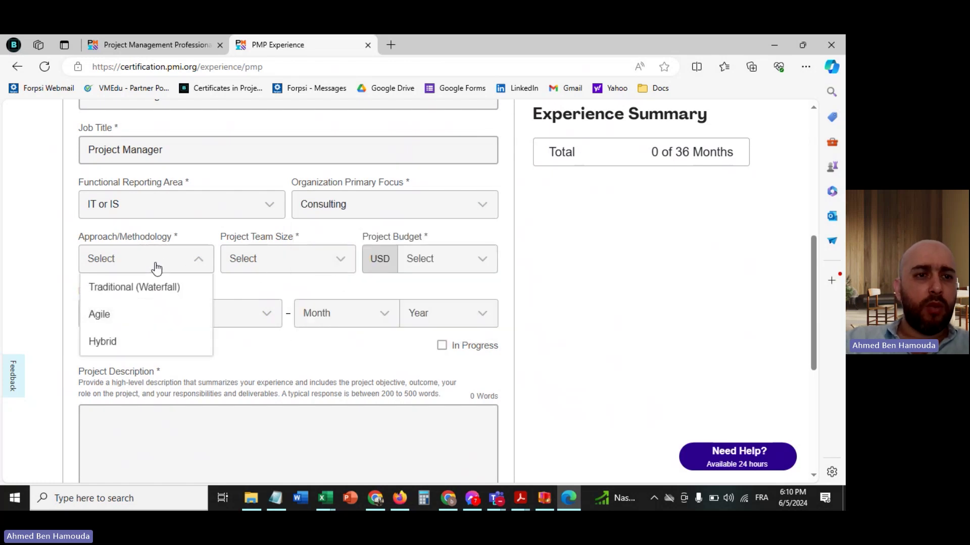
pyautogui.click(130, 292)
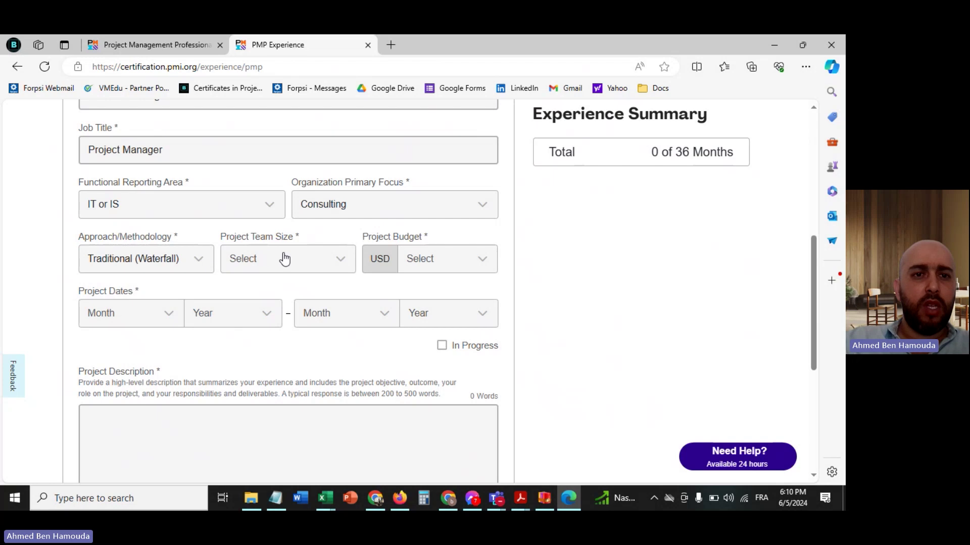
pyautogui.click(283, 259)
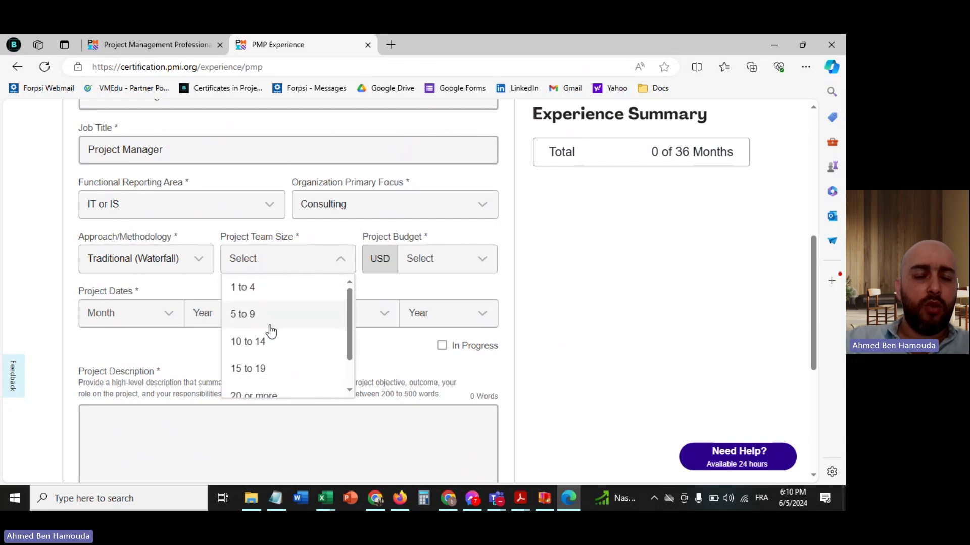
pyautogui.click(285, 315)
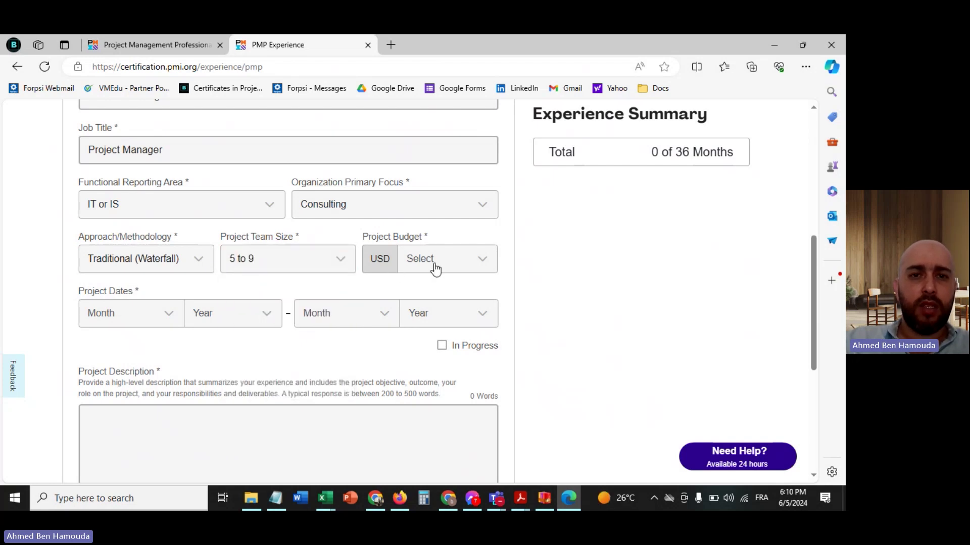
pyautogui.click(437, 268)
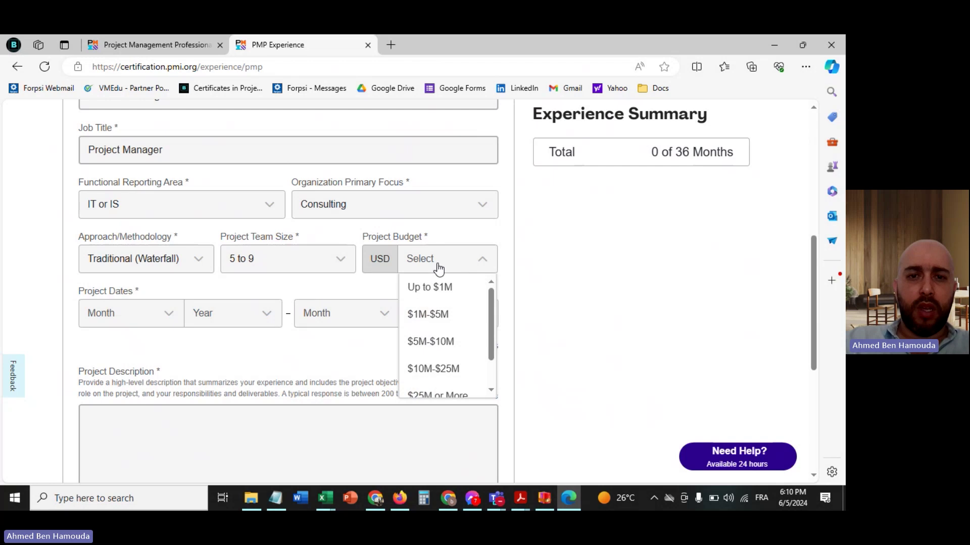
pyautogui.scroll(1, 457, 298)
pyautogui.click(451, 338)
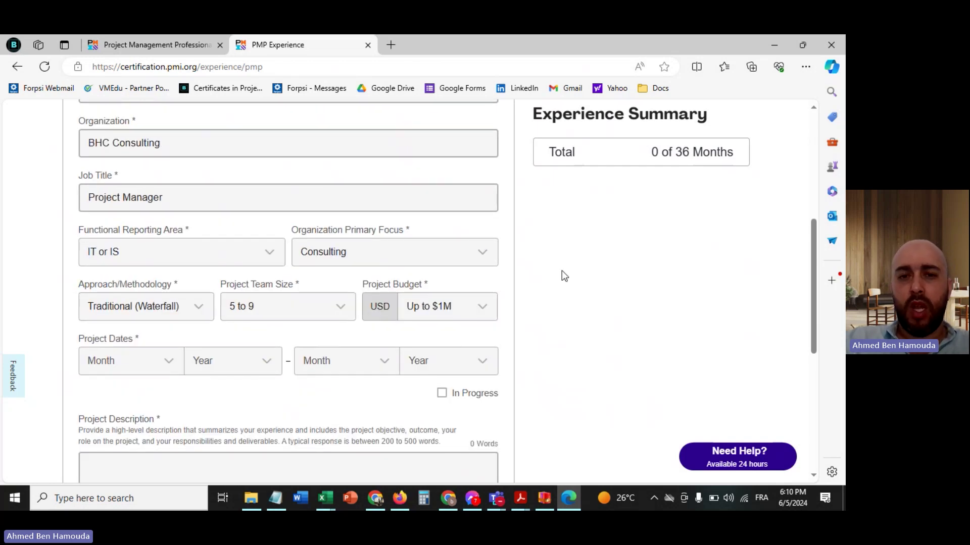
pyautogui.scroll(-3, 564, 276)
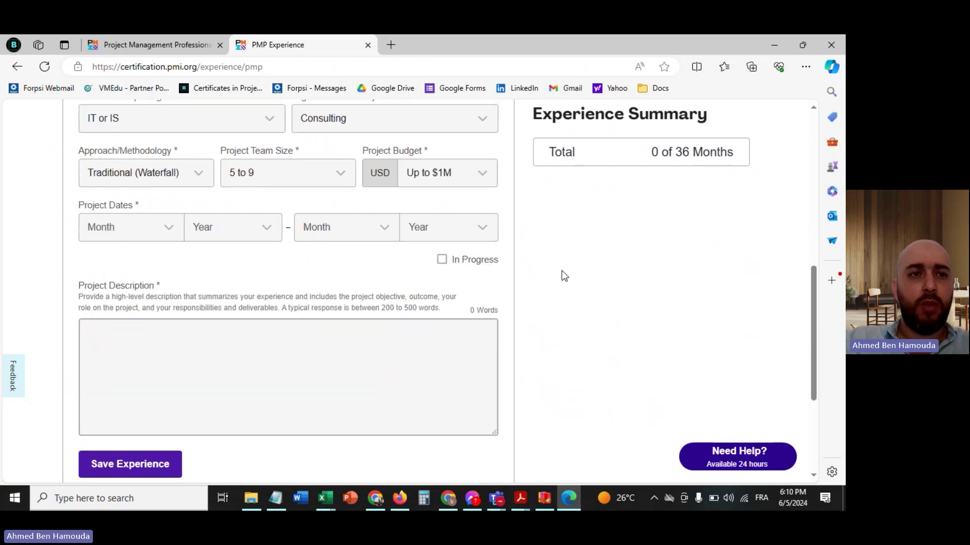
# - Pick January 2020 as the project start and May 2021 as the project end
pyautogui.click(142, 238)
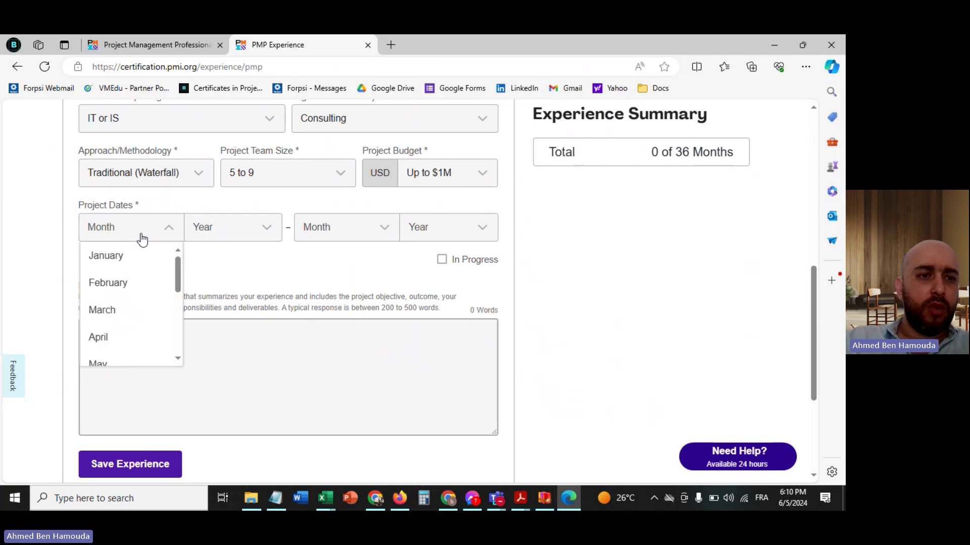
pyautogui.click(120, 269)
pyautogui.click(217, 236)
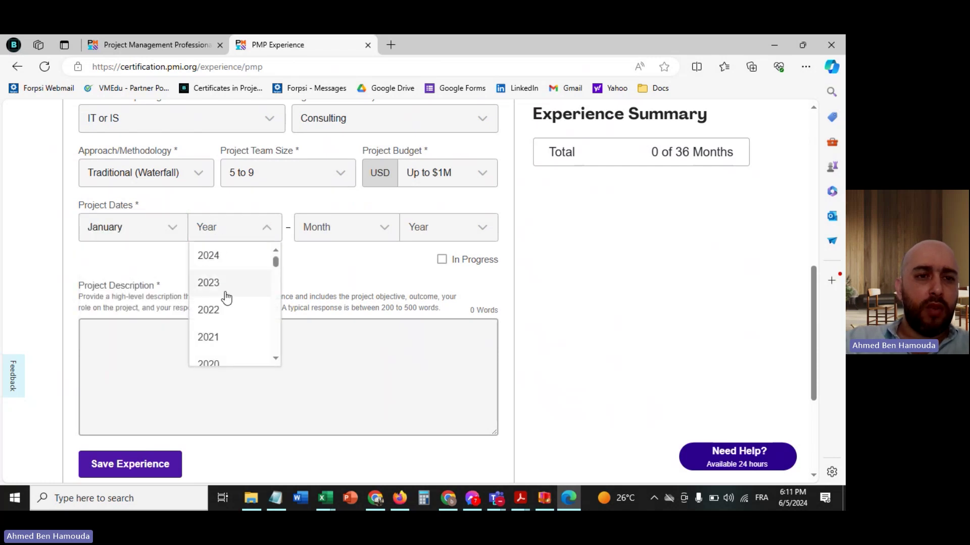
pyautogui.click(210, 357)
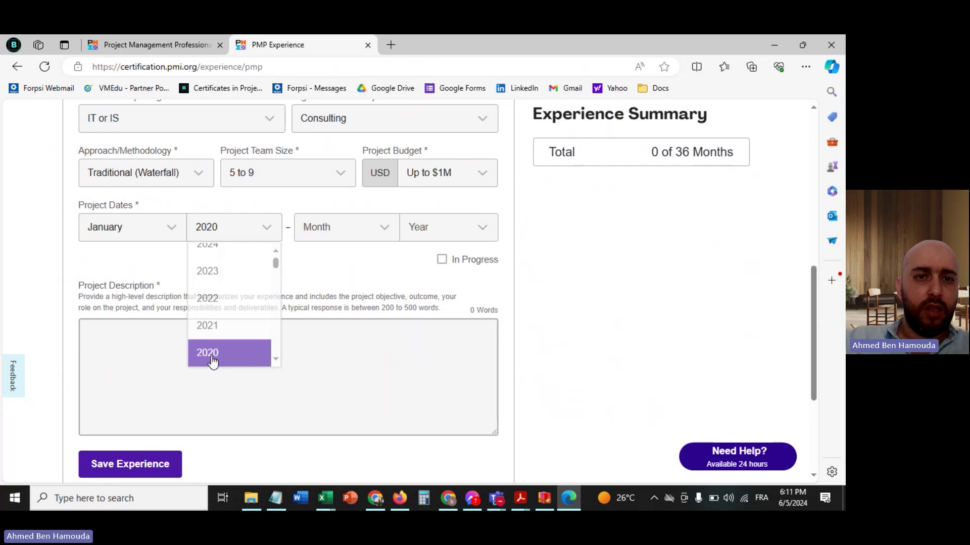
pyautogui.click(346, 241)
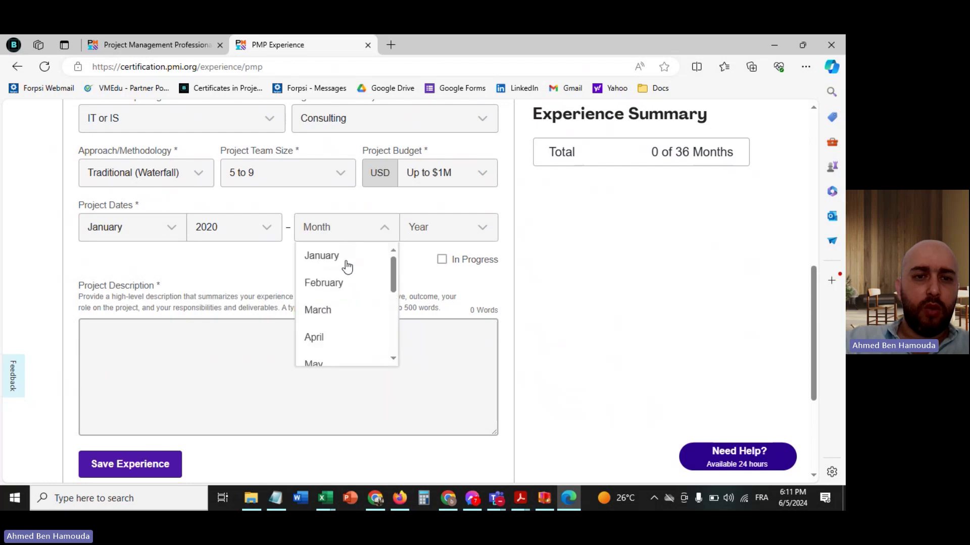
pyautogui.click(317, 363)
pyautogui.click(431, 236)
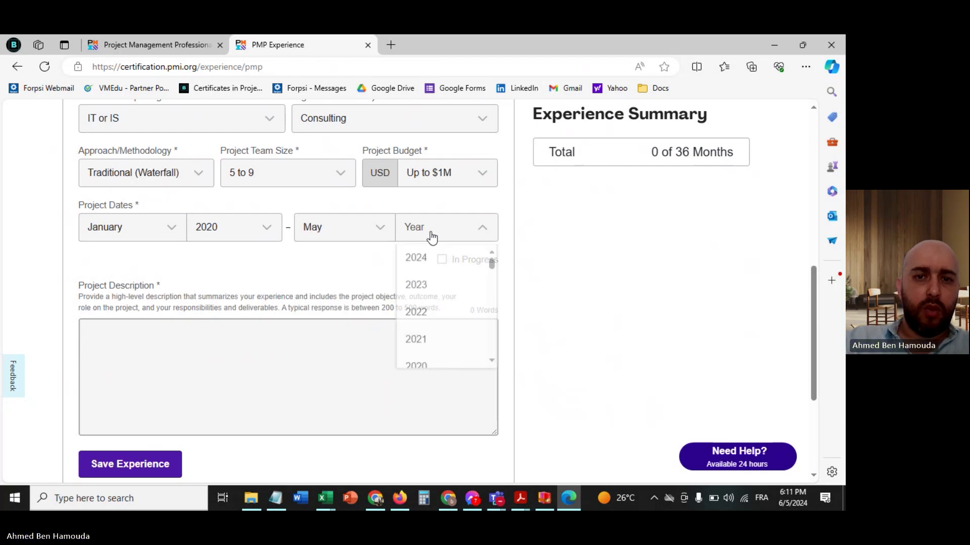
pyautogui.click(417, 339)
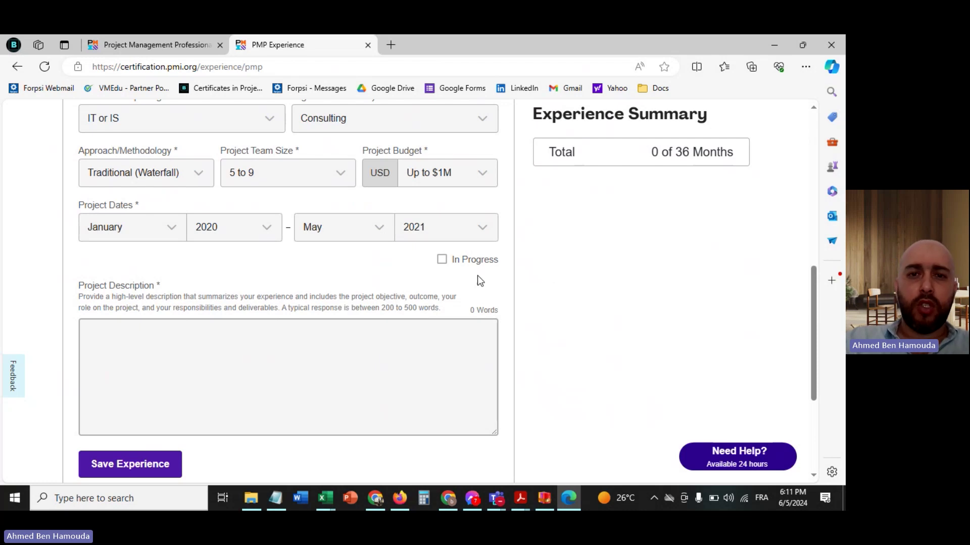
# - In a new Chrome tab, open Google Drive's Online PMP Training > Training Presentation folder
pyautogui.click(378, 498)
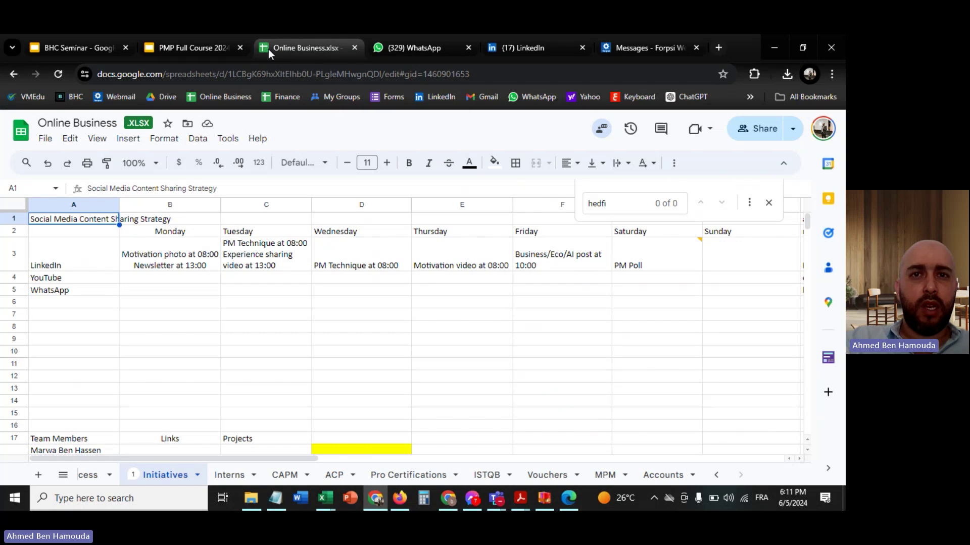
pyautogui.click(719, 48)
pyautogui.click(169, 97)
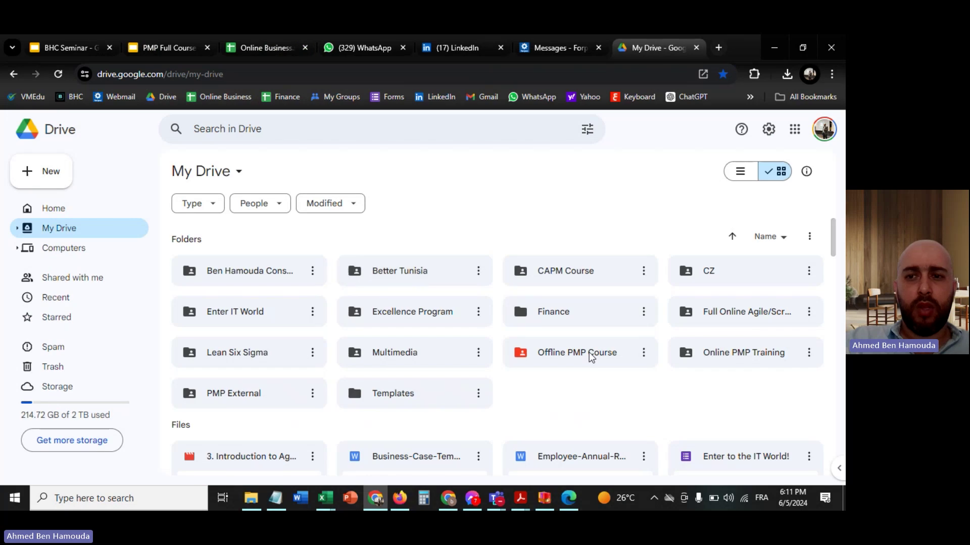
pyautogui.click(726, 355)
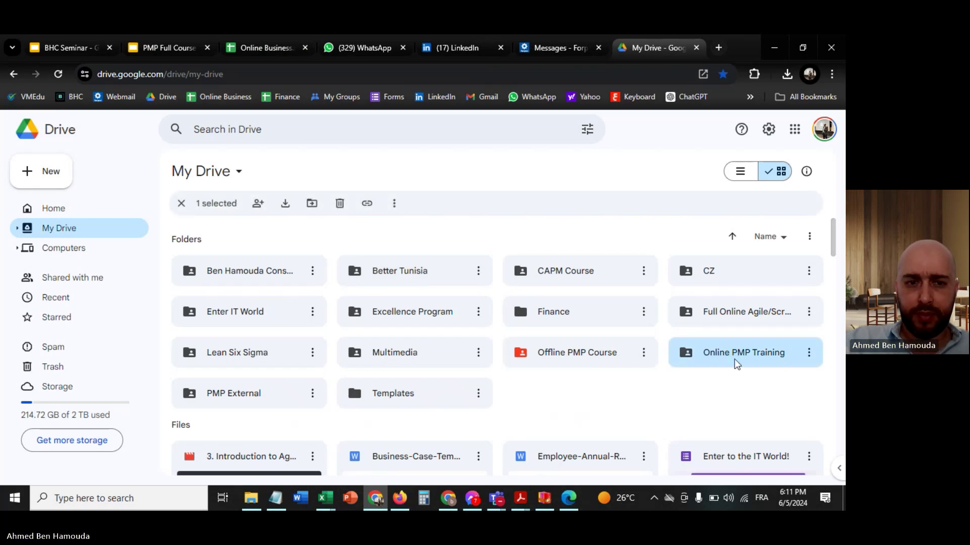
pyautogui.doubleClick(725, 354)
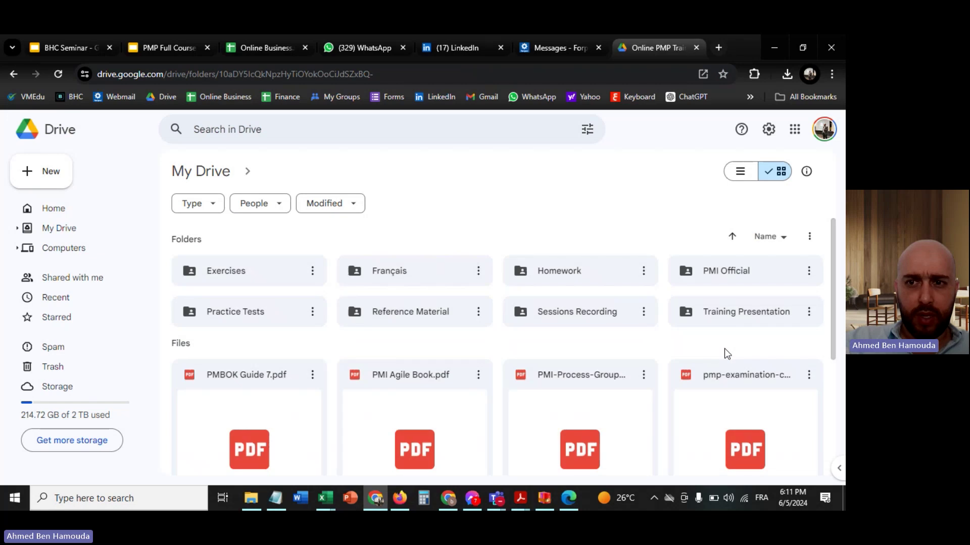
pyautogui.doubleClick(734, 314)
# - Open the PMP Exam spreadsheet, then return to the Training Presentation folder
pyautogui.doubleClick(386, 337)
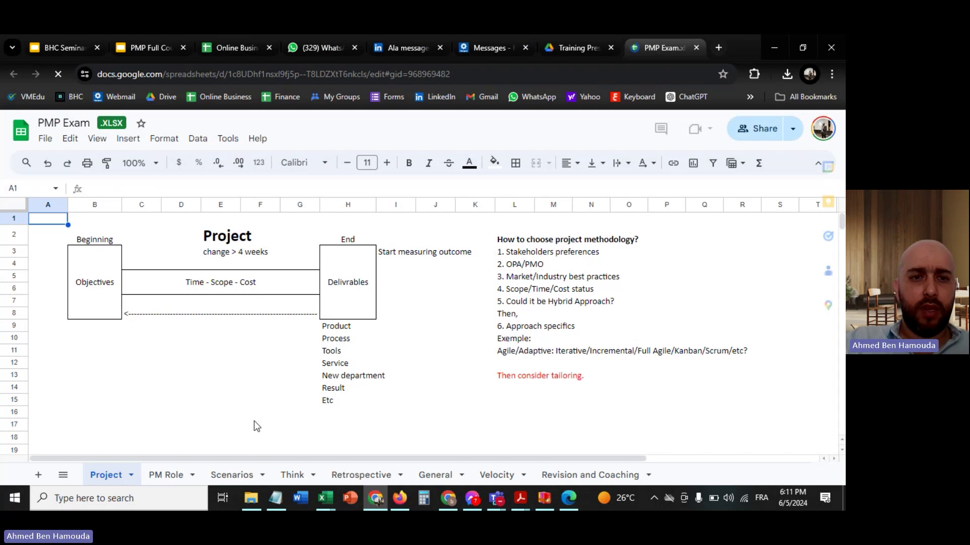
pyautogui.click(233, 390)
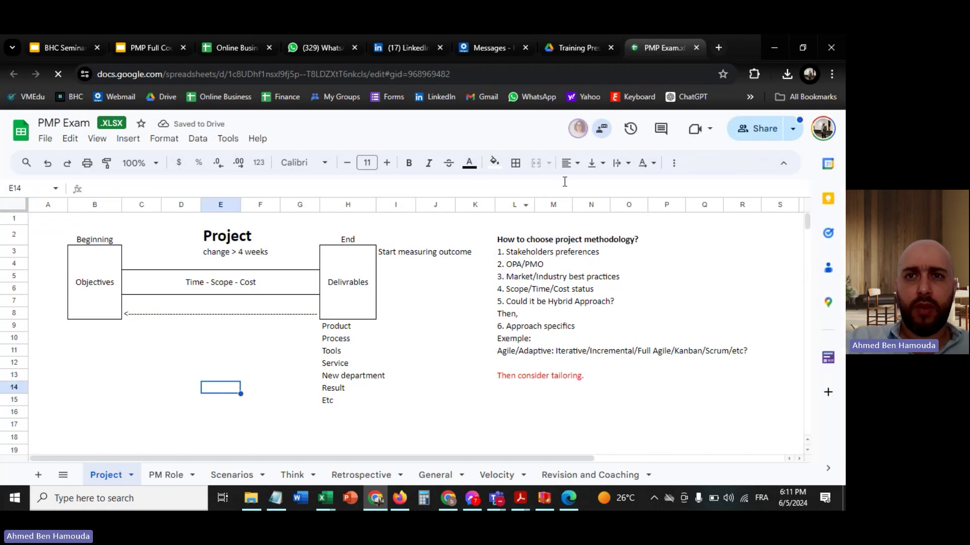
pyautogui.click(567, 55)
pyautogui.scroll(-5, 457, 283)
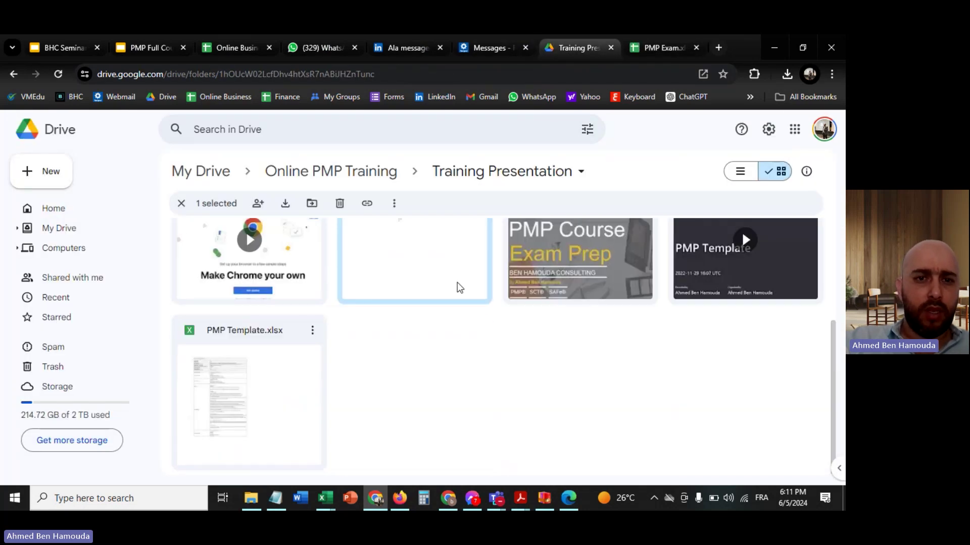
# - Open PMP Template.xlsx, close the PMP Exam tab, review the Waterfall sheet, then return to the PMI form
pyautogui.click(237, 331)
pyautogui.doubleClick(236, 329)
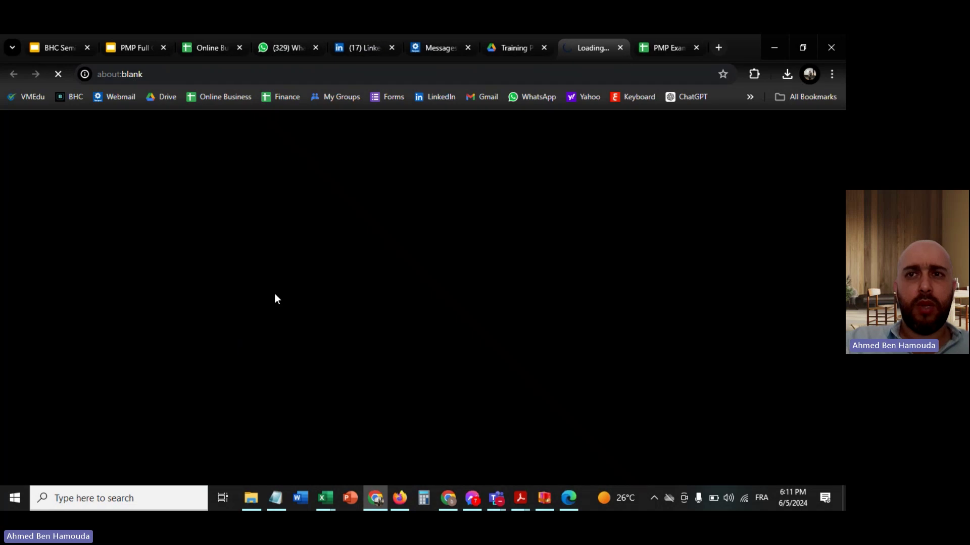
pyautogui.click(696, 47)
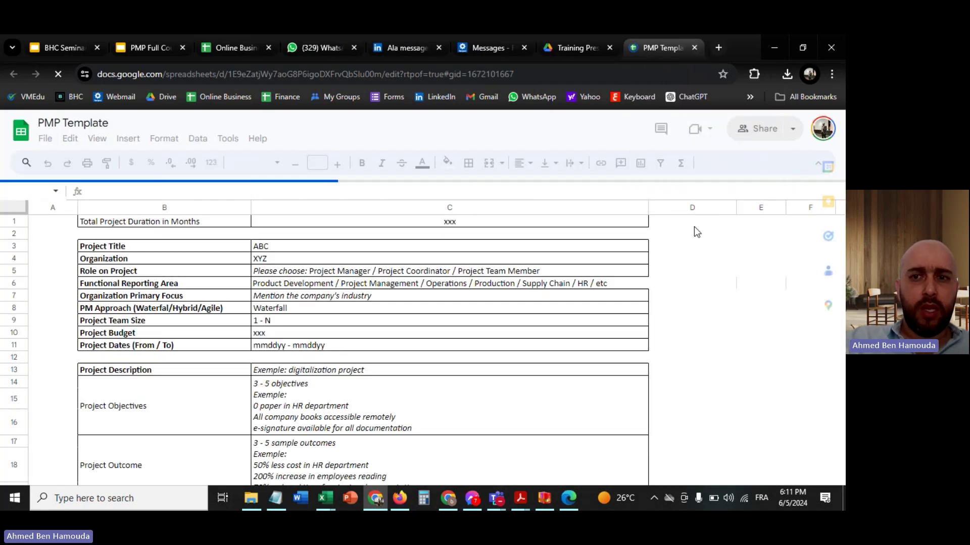
pyautogui.click(689, 299)
pyautogui.scroll(-5, 690, 299)
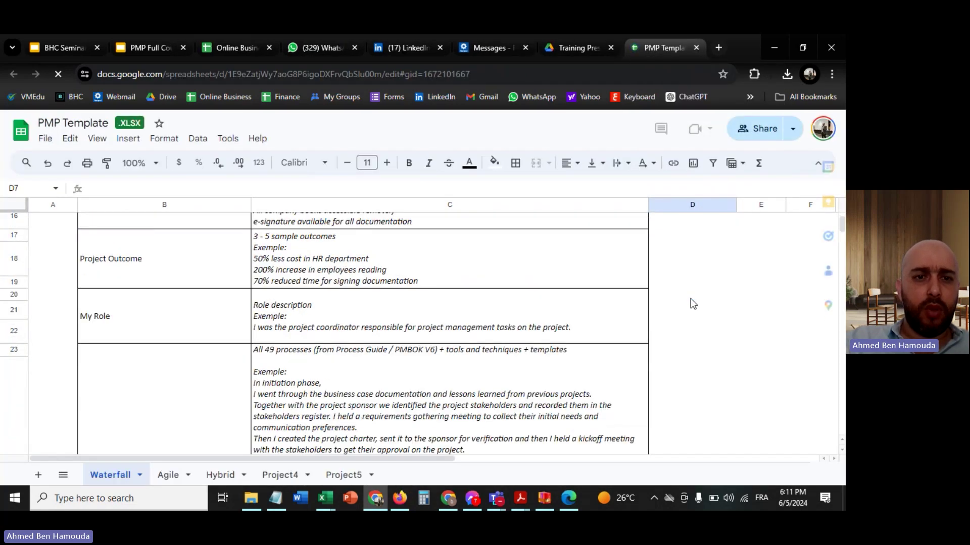
pyautogui.scroll(-3, 690, 298)
pyautogui.scroll(4, 690, 298)
pyautogui.scroll(-1, 689, 299)
pyautogui.scroll(2, 690, 299)
pyautogui.click(581, 48)
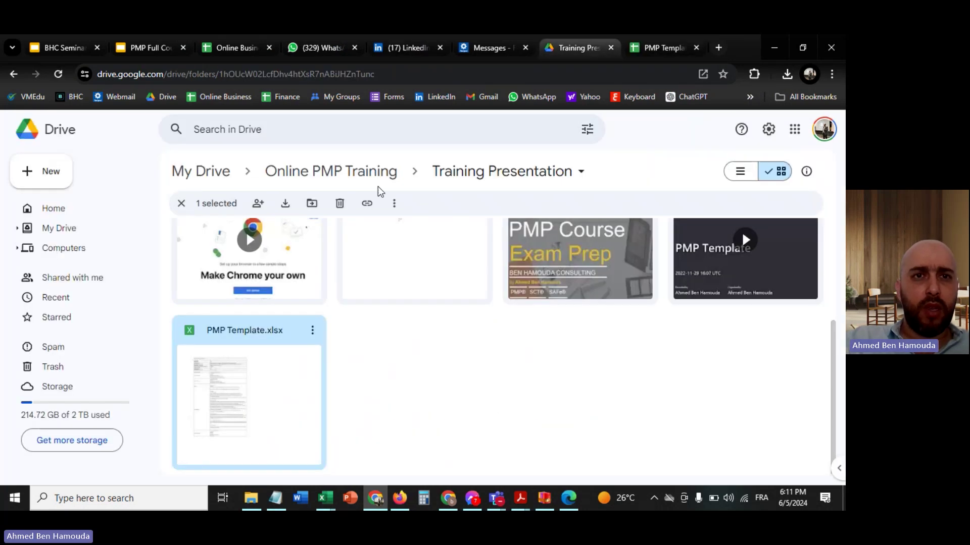
pyautogui.click(571, 505)
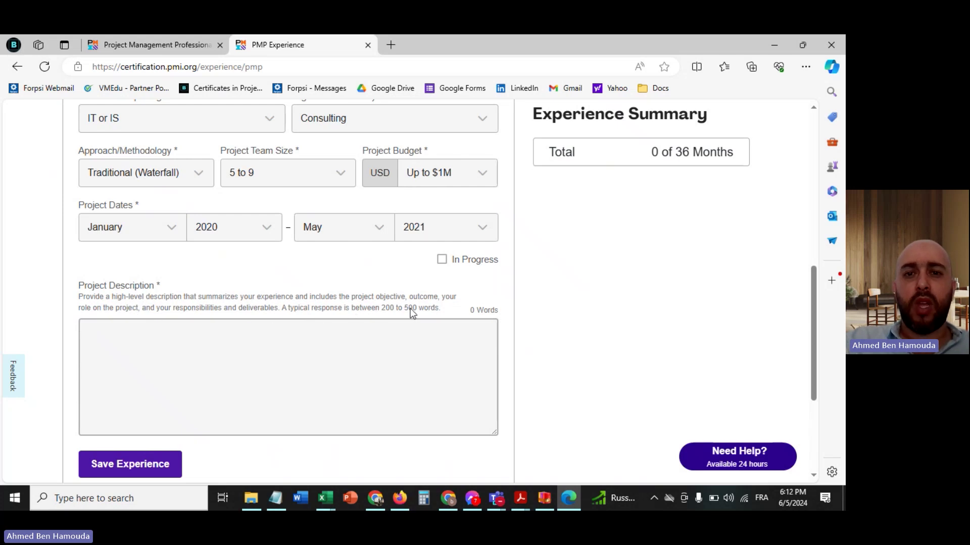
# - Copy the Waterfall sheet's Project Objectives through Project Delivrables rows (B14:C28) from PMP Template
pyautogui.click(363, 347)
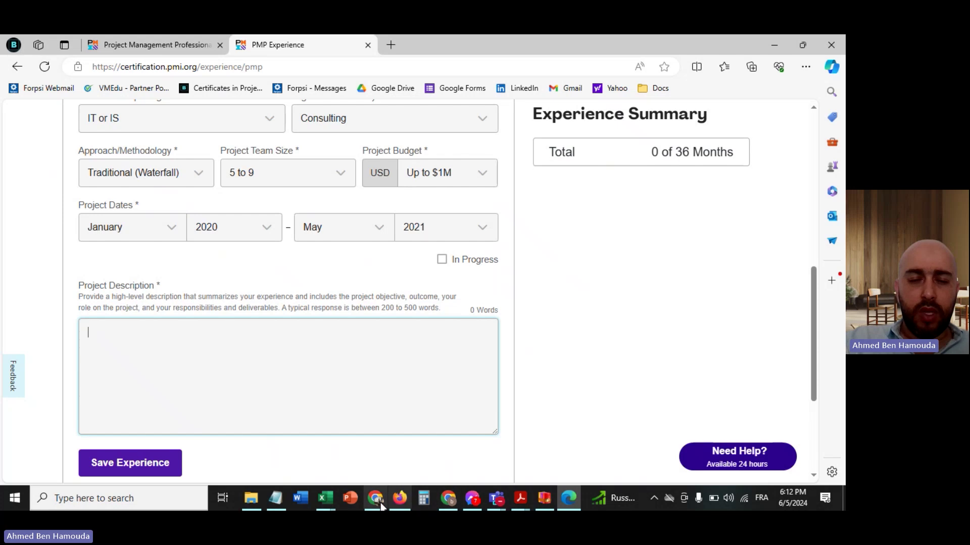
pyautogui.click(376, 498)
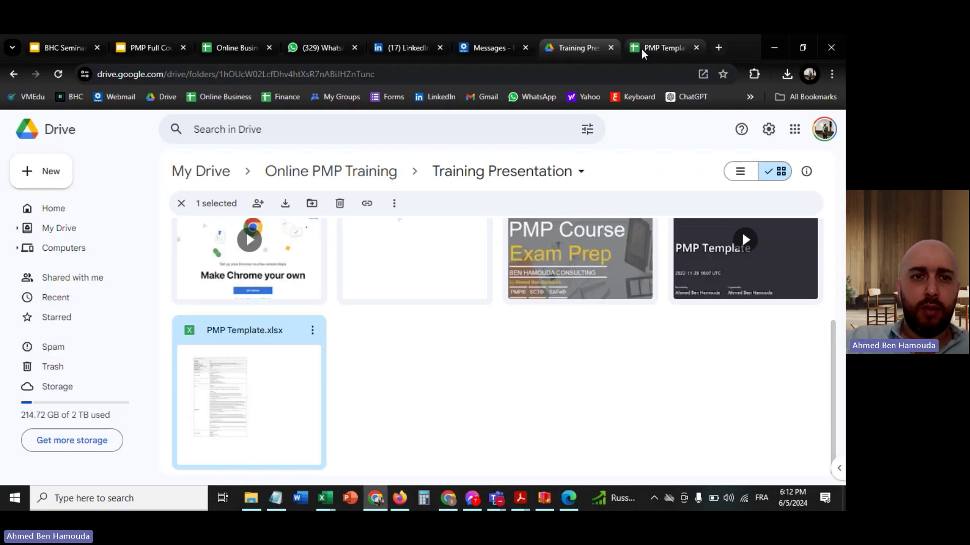
pyautogui.click(661, 47)
pyautogui.doubleClick(333, 302)
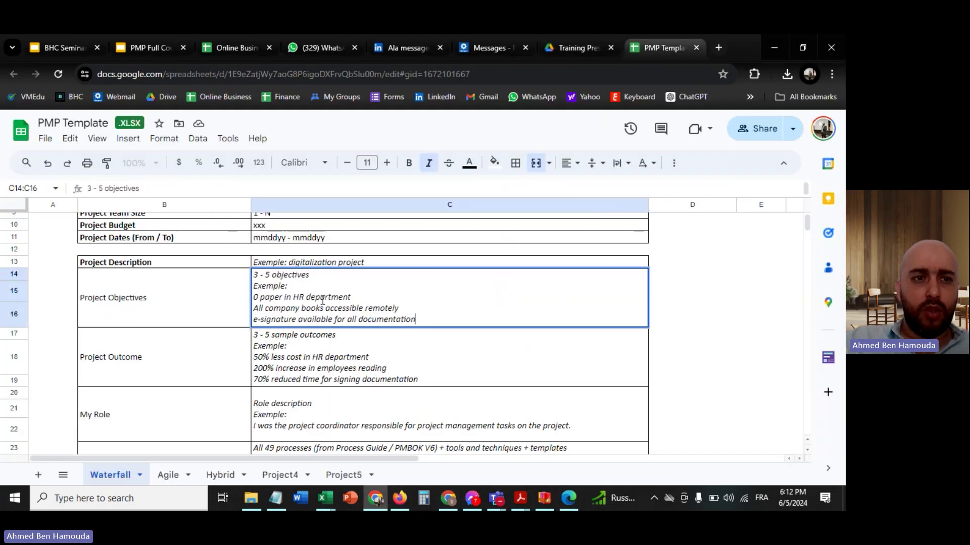
pyautogui.moveTo(176, 309); pyautogui.dragTo(367, 290)
pyautogui.hotkey('ctrl', 'c')
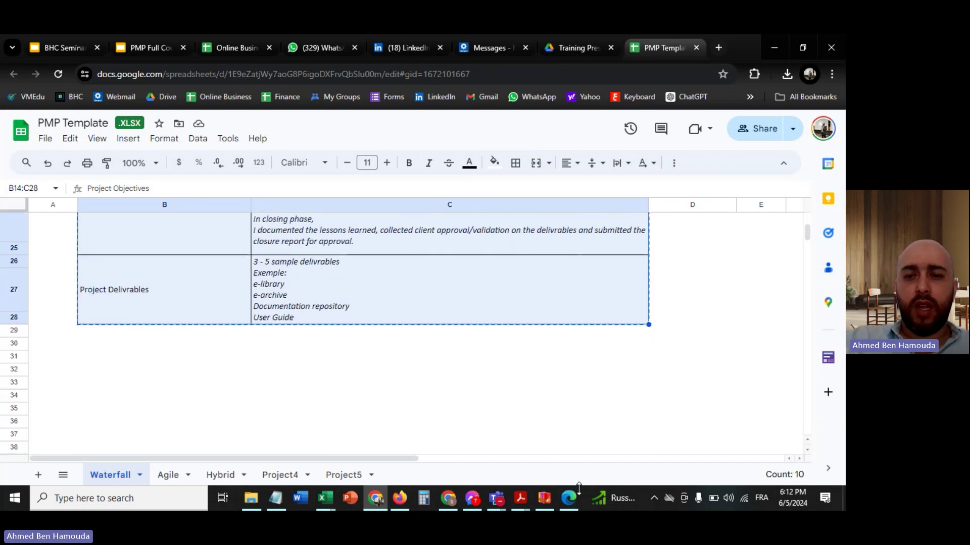
pyautogui.click(569, 498)
# - Paste the template text into Project Description and end the deliverables list with 'User Guide'
pyautogui.click(287, 364)
pyautogui.hotkey('ctrl', 'v')
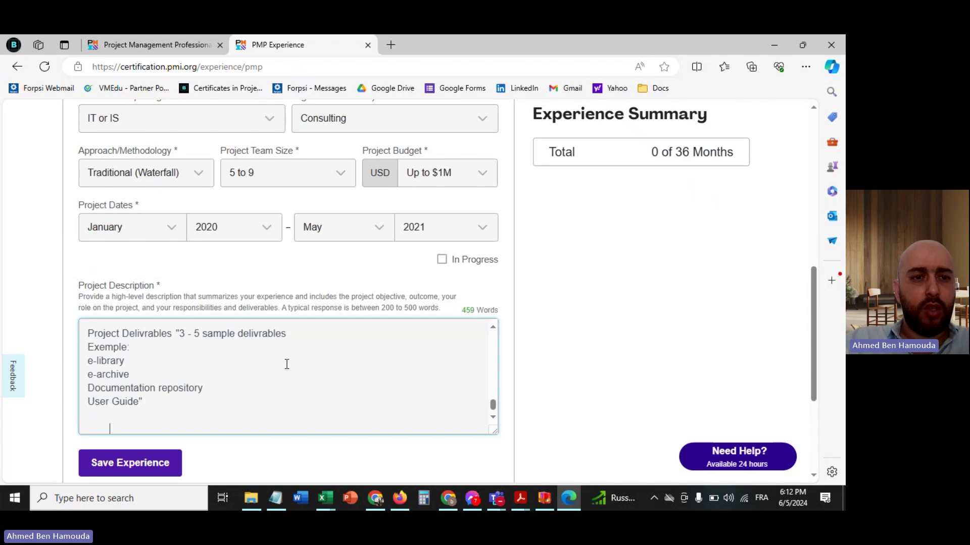
pyautogui.press('BackSpace')
pyautogui.press('BackSpace')
pyautogui.press('BackSpace')
pyautogui.press('BackSpace')
pyautogui.press('BackSpace')
pyautogui.press('BackSpace')
pyautogui.press('BackSpace')
pyautogui.press('BackSpace')
pyautogui.press('BackSpace')
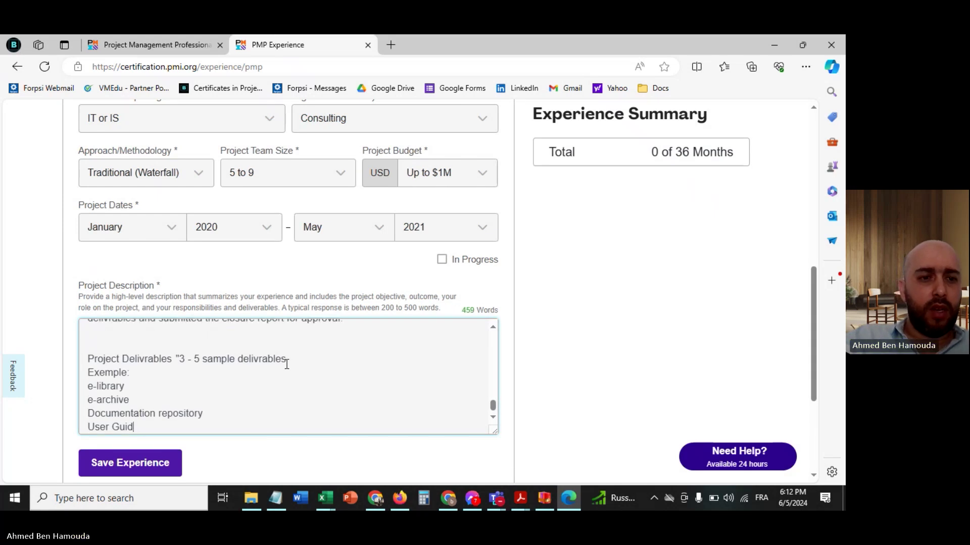
pyautogui.press('BackSpace')
pyautogui.press('BackSpace')
pyautogui.press('BackSpace')
pyautogui.press('BackSpace')
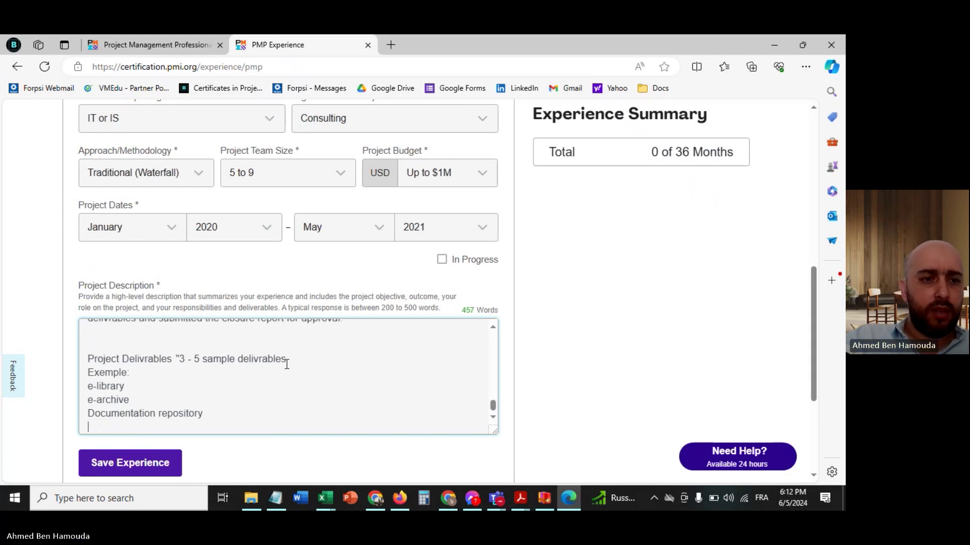
pyautogui.write('Us')
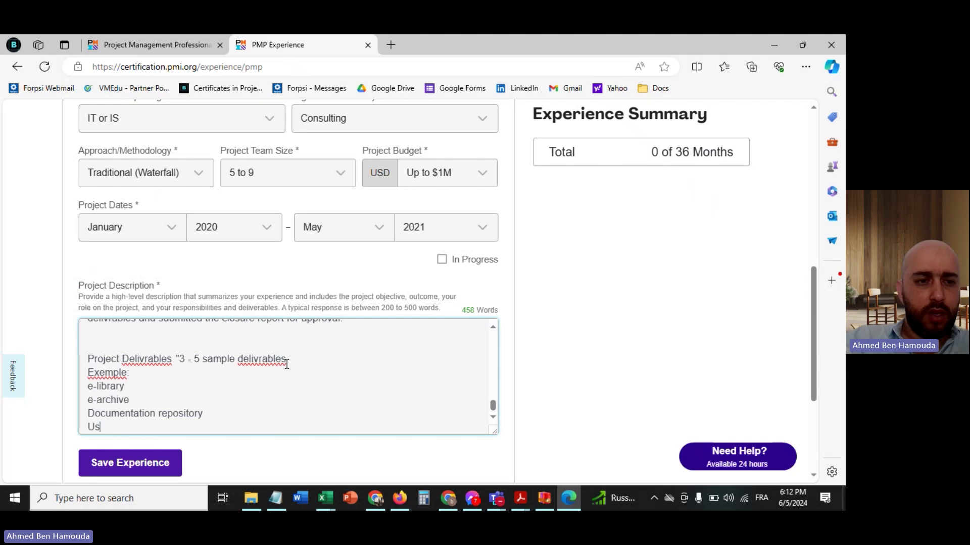
pyautogui.write('er Guide')
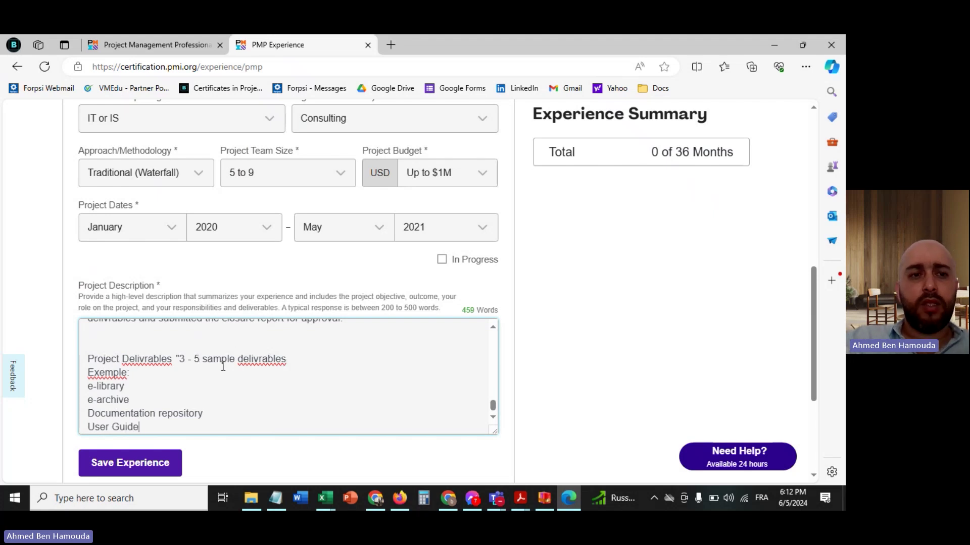
# - Rewrite the deliverables heading as 'The project Delivrables were:' and remove its template hint and Exemple label
pyautogui.moveTo(124, 359)
pyautogui.mouseDown()
pyautogui.moveTo(87, 360)
pyautogui.moveTo(179, 360)
pyautogui.moveTo(140, 362)
pyautogui.mouseUp()
pyautogui.press('BackSpace')
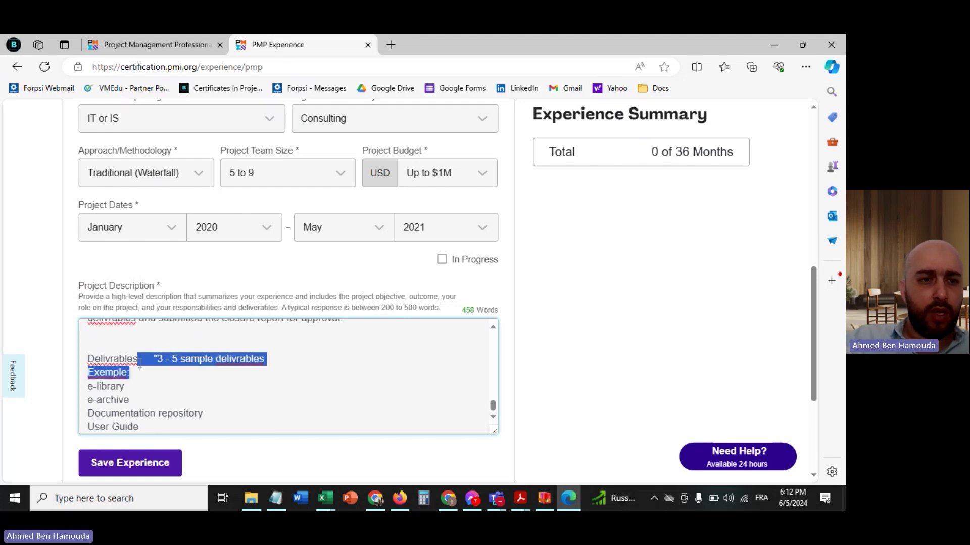
pyautogui.press('BackSpace')
pyautogui.click(89, 373)
pyautogui.write('The projectDelivrables')
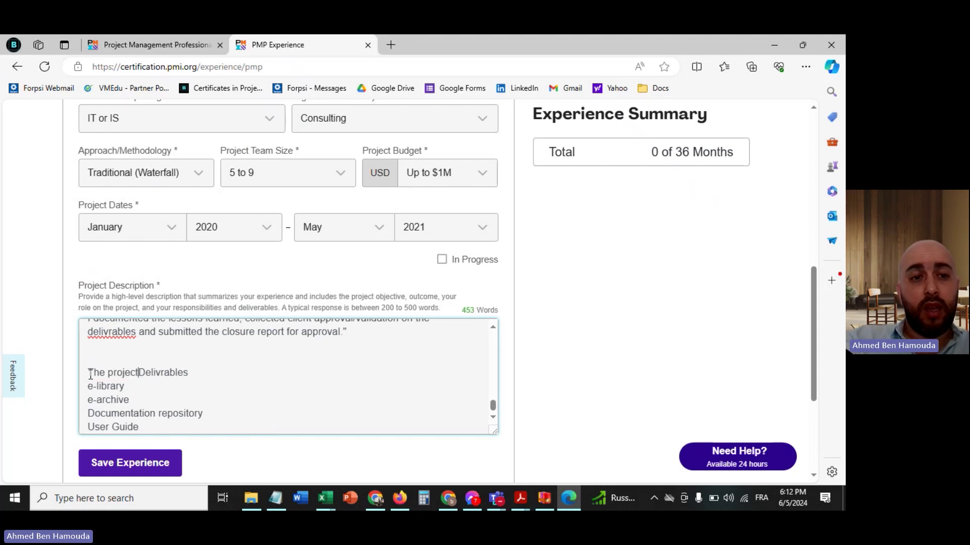
pyautogui.click(219, 373)
pyautogui.write('were:')
# - Prefix e-library, e-archive, Documentation repository and User Guide with dashes
pyautogui.click(90, 387)
pyautogui.write('-')
pyautogui.click(88, 403)
pyautogui.write('-')
pyautogui.click(89, 413)
pyautogui.write('-')
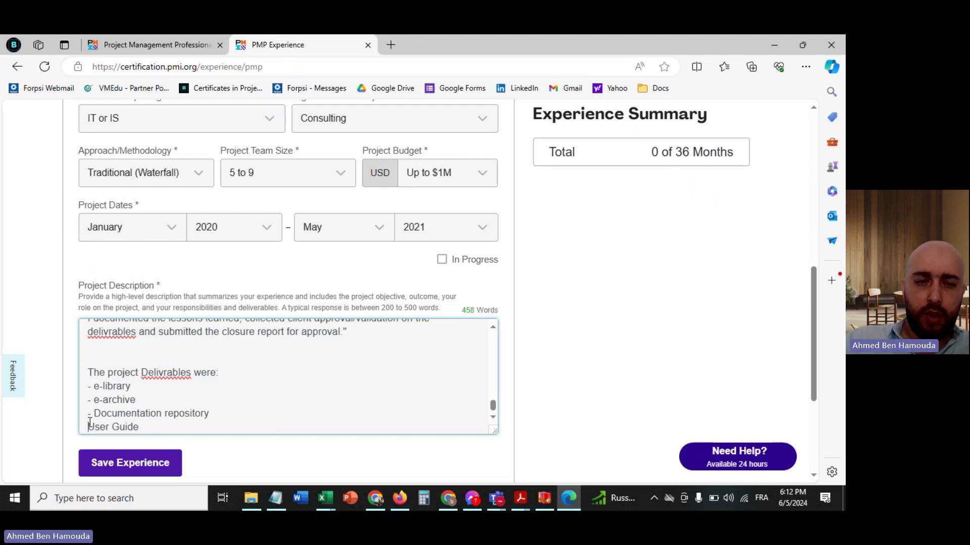
pyautogui.click(89, 424)
pyautogui.write('-')
# - Correct the misspelling 'Delivrables' to 'Deliverables'
pyautogui.scroll(1, 188, 380)
pyautogui.scroll(1, 188, 380)
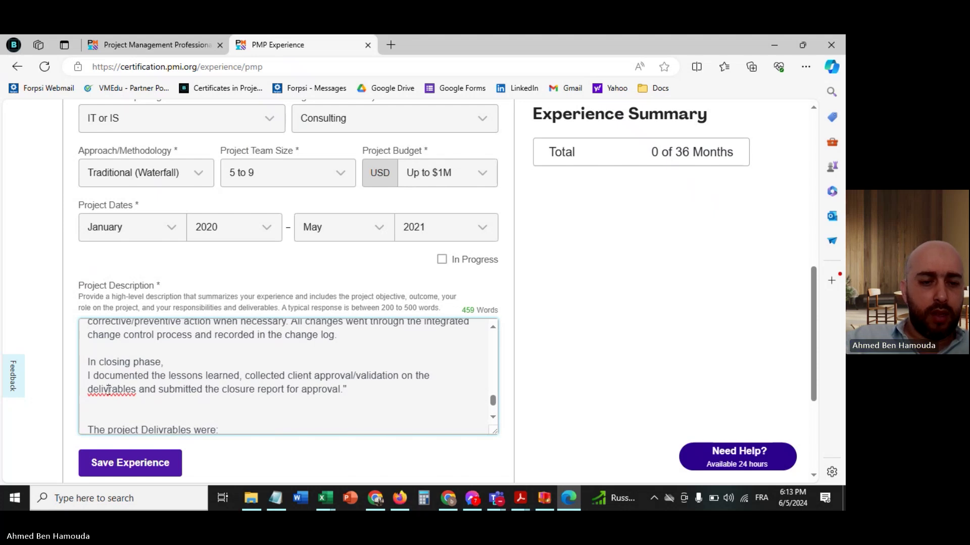
pyautogui.scroll(-2, 108, 387)
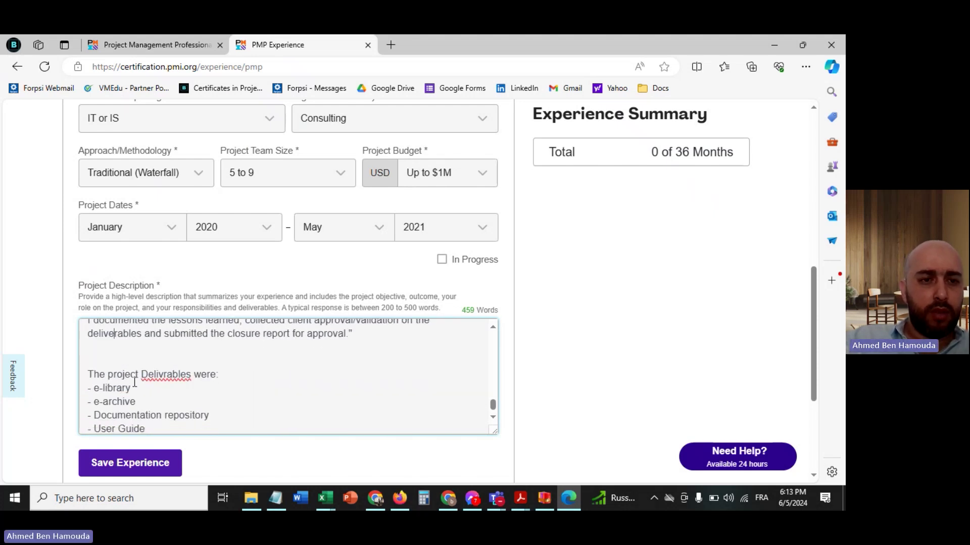
pyautogui.doubleClick(162, 378)
pyautogui.write('Deliverables')
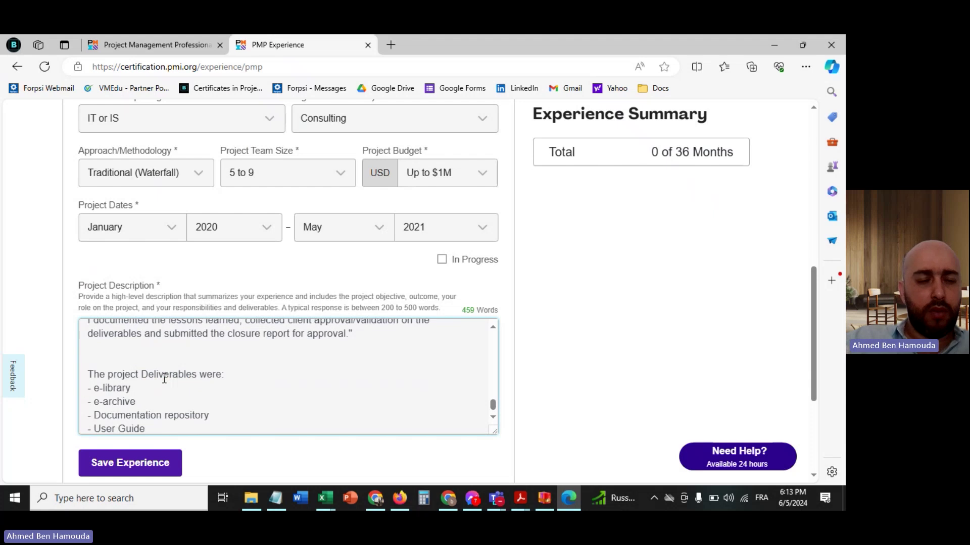
# - Reword the objectives heading to 'The main Project Objectives were:'
pyautogui.scroll(2, 245, 366)
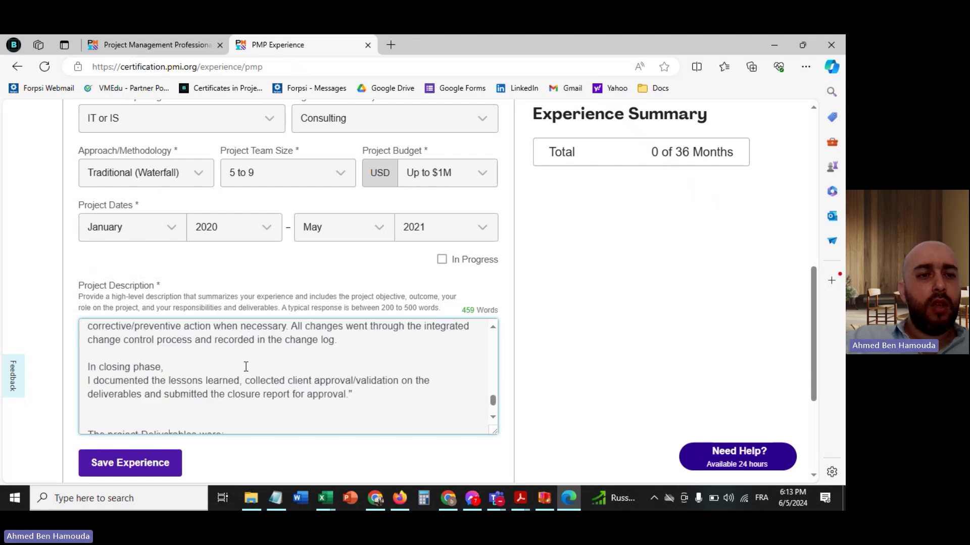
pyautogui.scroll(5, 246, 367)
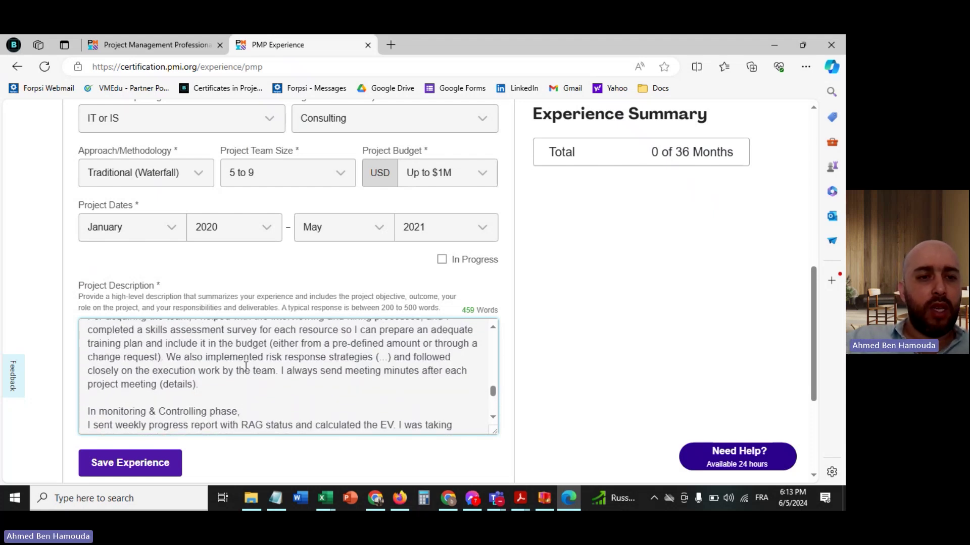
pyautogui.scroll(10, 246, 367)
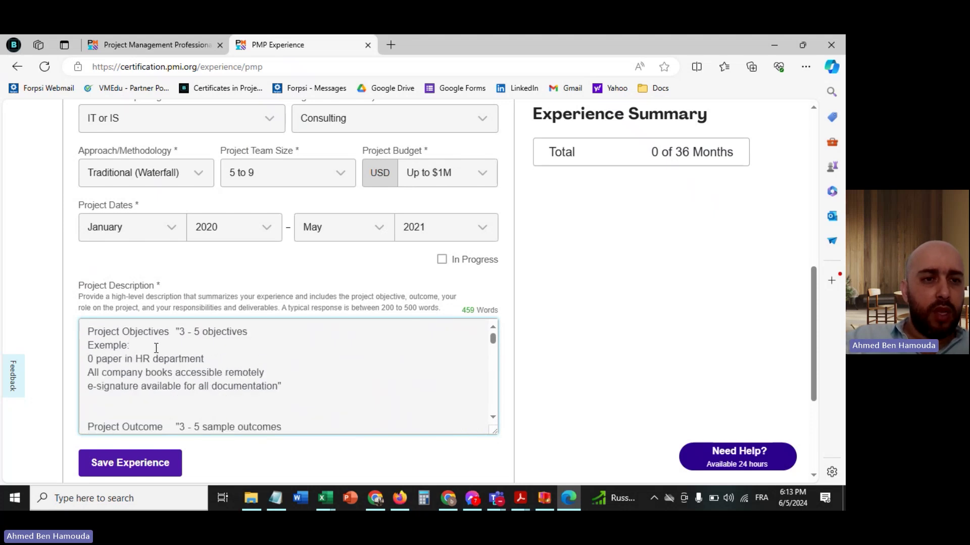
pyautogui.click(90, 334)
pyautogui.write('The main')
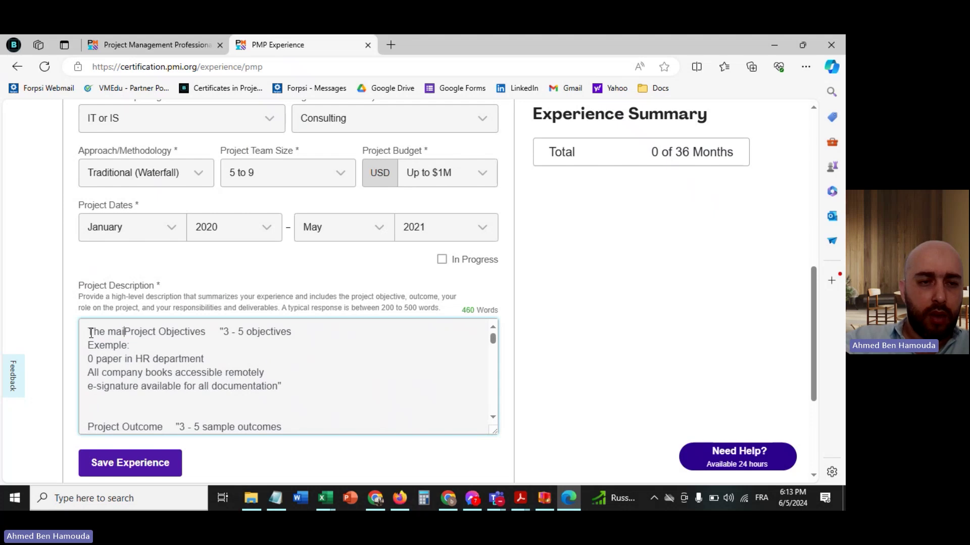
pyautogui.click(213, 332)
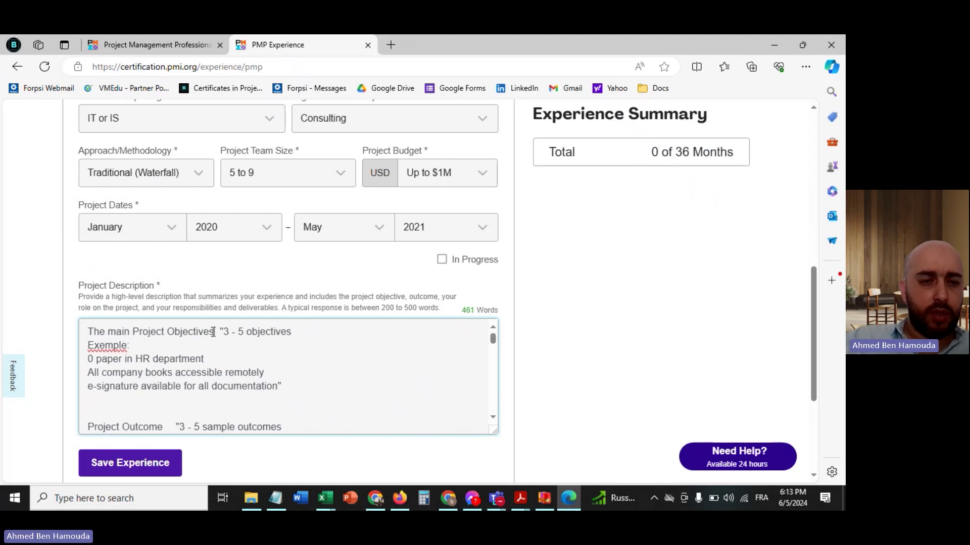
pyautogui.write('were:')
# - Remove the objectives template hint and Exemple label, keeping the objectives themselves
pyautogui.moveTo(150, 359); pyautogui.dragTo(242, 332)
pyautogui.press('BackSpace')
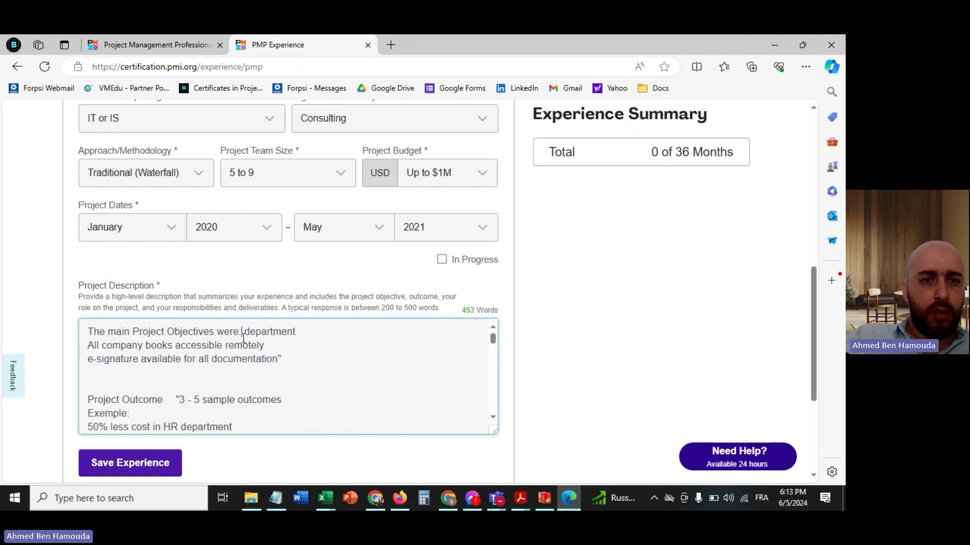
pyautogui.press('Return')
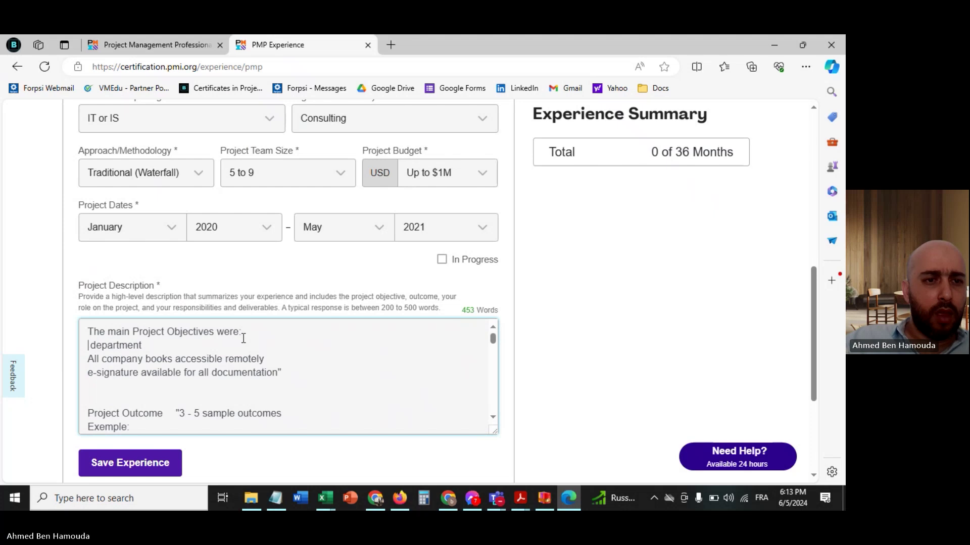
pyautogui.press('BackSpace')
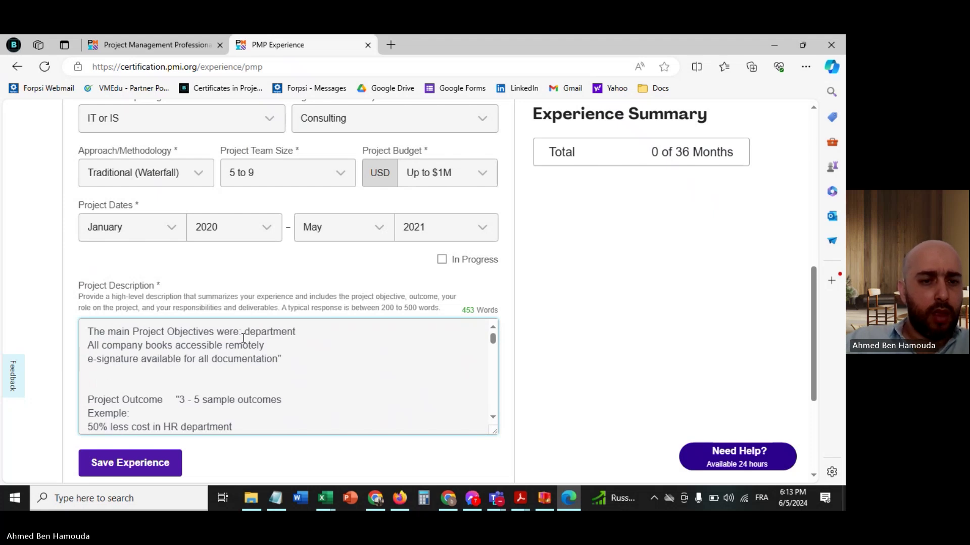
pyautogui.hotkey('ctrl', 'z')
pyautogui.moveTo(186, 345); pyautogui.dragTo(251, 332)
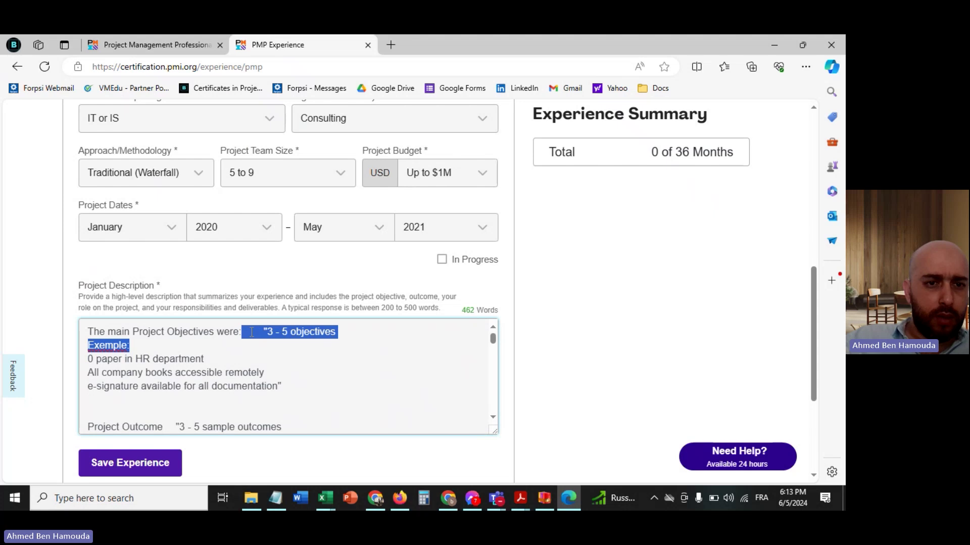
pyautogui.press('BackSpace')
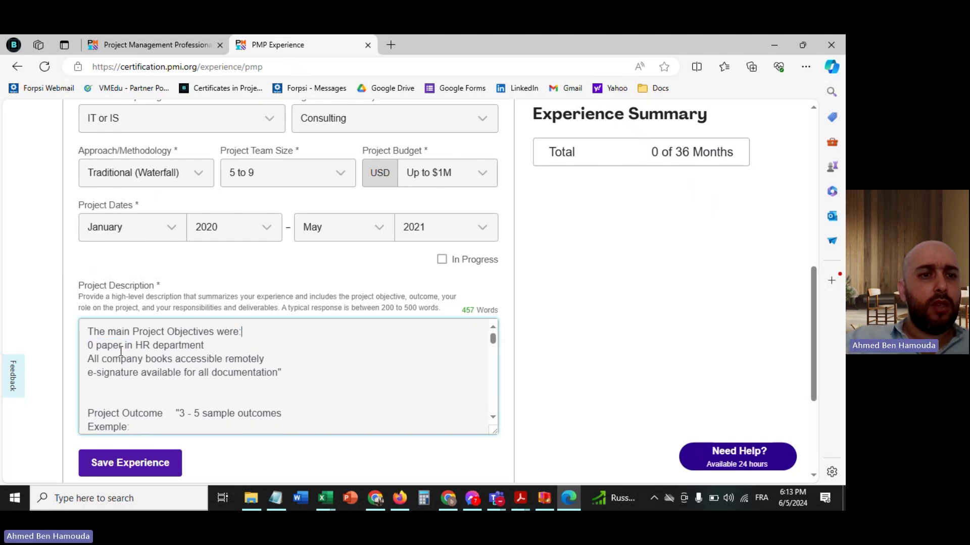
# - Dash the three objectives (0 paper in HR, remote books, e-signature) and drop the blank line before Project Outcome
pyautogui.click(87, 345)
pyautogui.write('-')
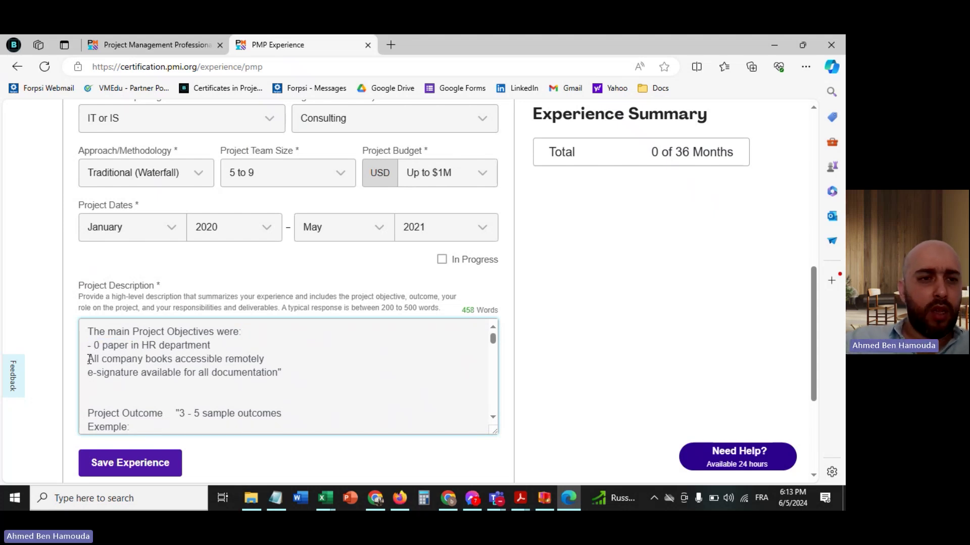
pyautogui.click(89, 359)
pyautogui.write('-')
pyautogui.click(89, 373)
pyautogui.write('-')
pyautogui.click(117, 398)
pyautogui.press('BackSpace')
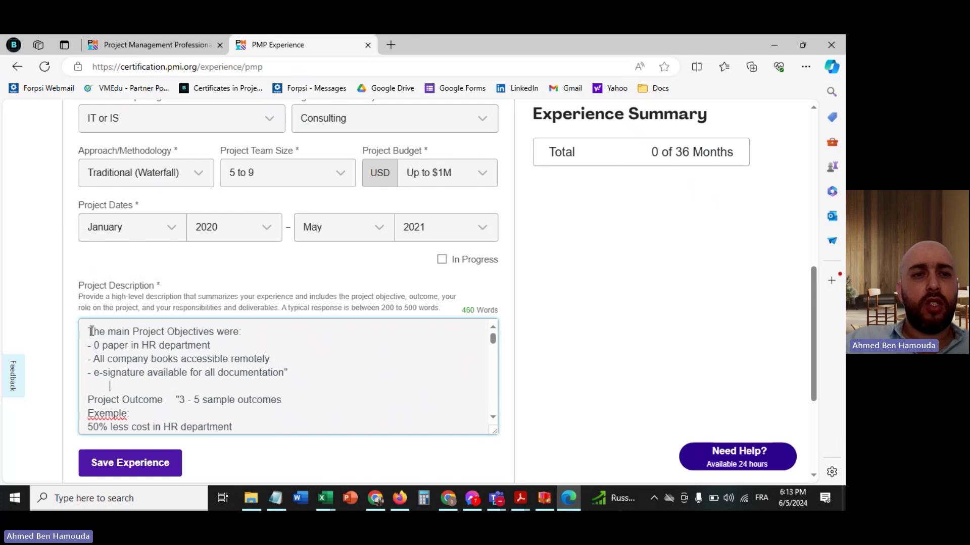
# - Reword the outcomes heading to 'The Project Outcome were'
pyautogui.scroll(2, 91, 331)
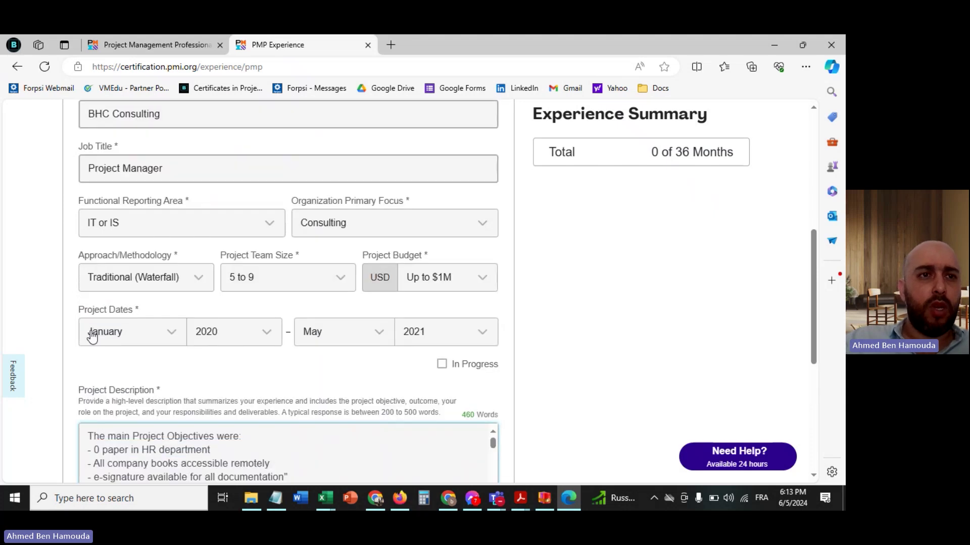
pyautogui.scroll(2, 91, 331)
pyautogui.scroll(-4, 202, 307)
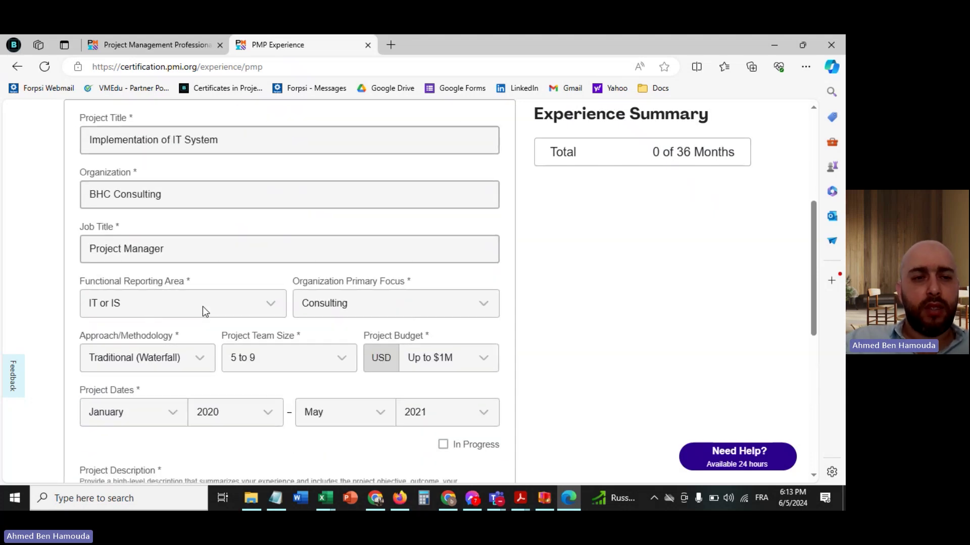
pyautogui.scroll(-2, 202, 307)
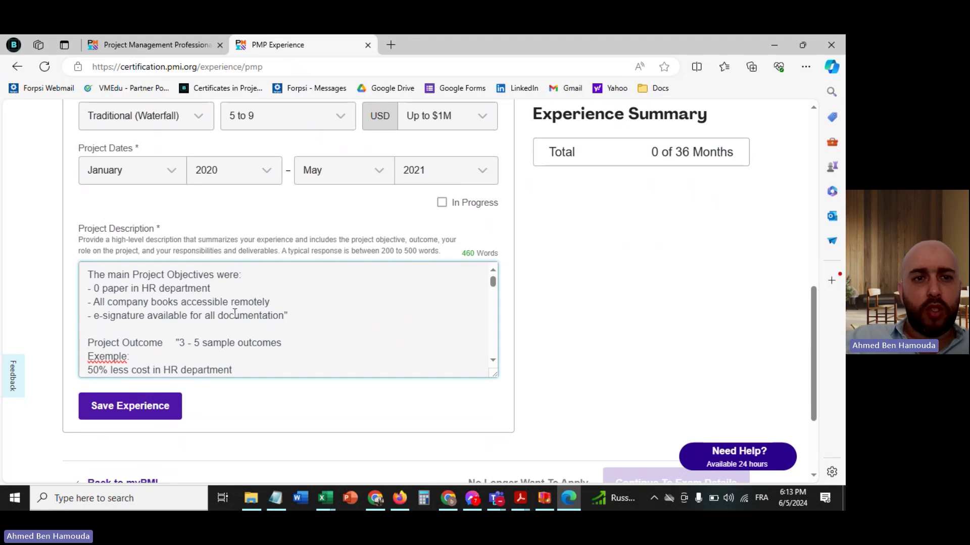
pyautogui.scroll(-3, 235, 313)
pyautogui.scroll(1, 235, 313)
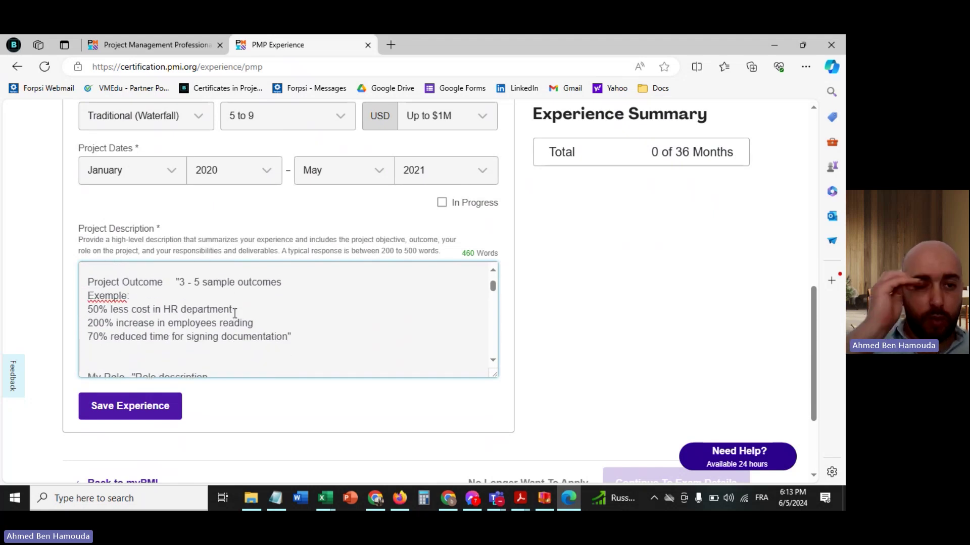
pyautogui.scroll(1, 235, 314)
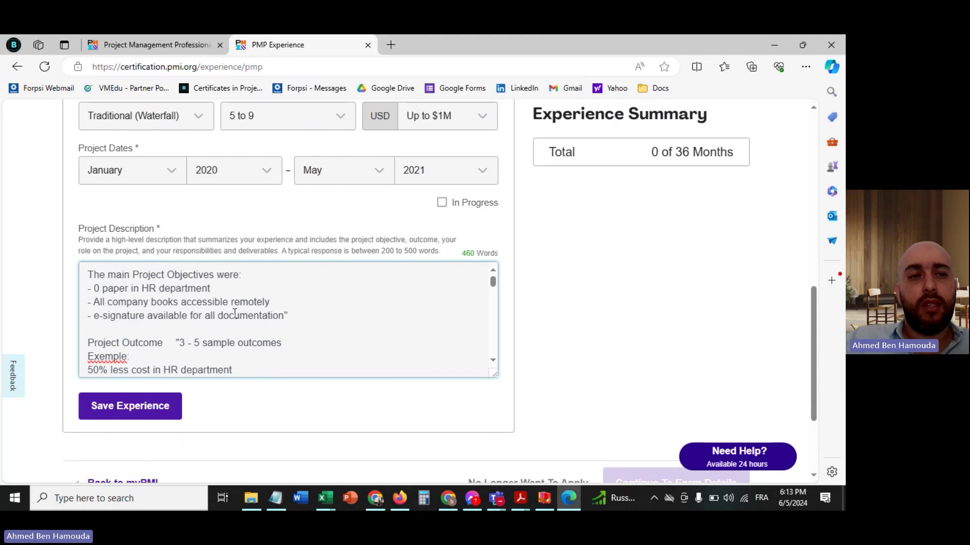
pyautogui.scroll(-1, 235, 313)
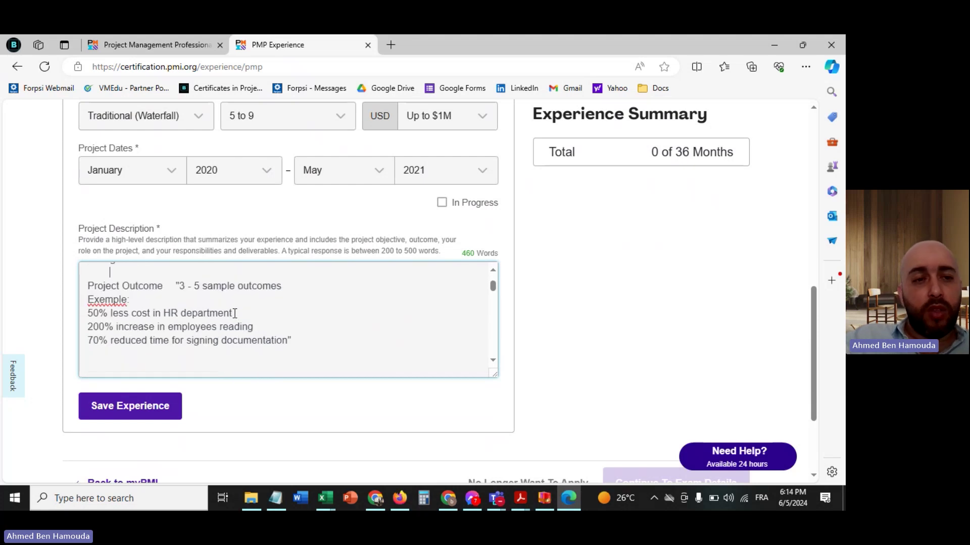
pyautogui.click(89, 285)
pyautogui.write('The')
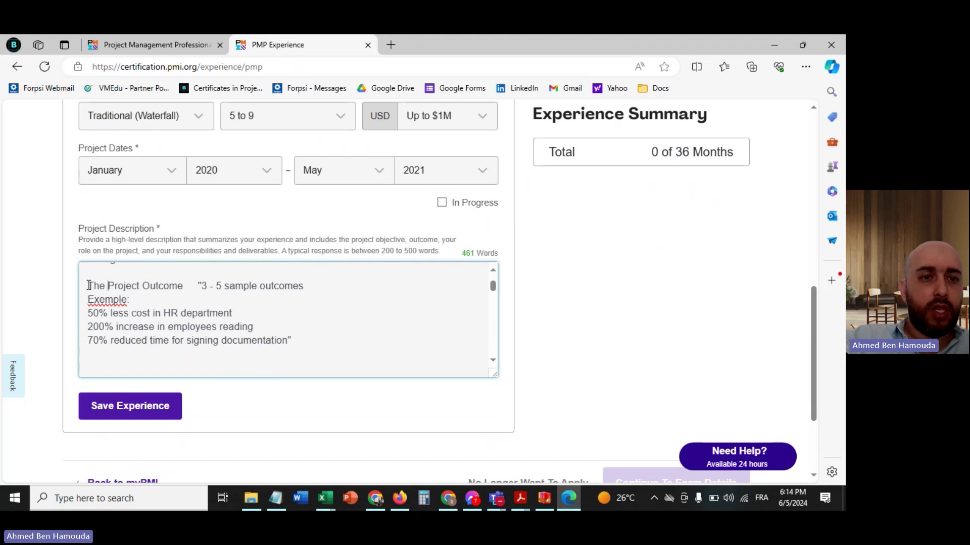
pyautogui.click(185, 287)
pyautogui.write('were')
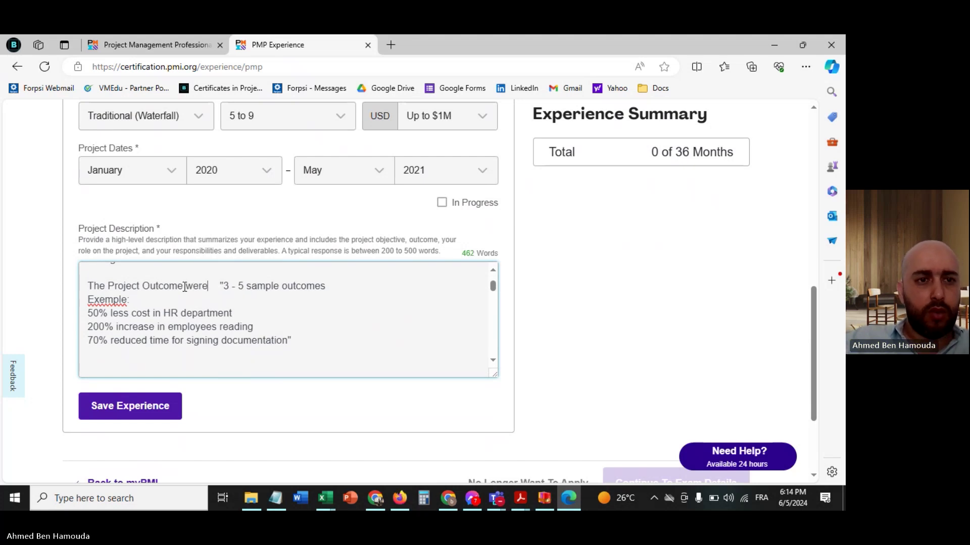
# - Delete the outcomes hint, dash the 50%, 200% and 70% outcomes, and remove the blank line above My Role
pyautogui.keyDown('shift'); pyautogui.click(219, 293); pyautogui.keyUp('shift')
pyautogui.keyDown('shift'); pyautogui.click(226, 286); pyautogui.keyUp('shift')
pyautogui.press('BackSpace')
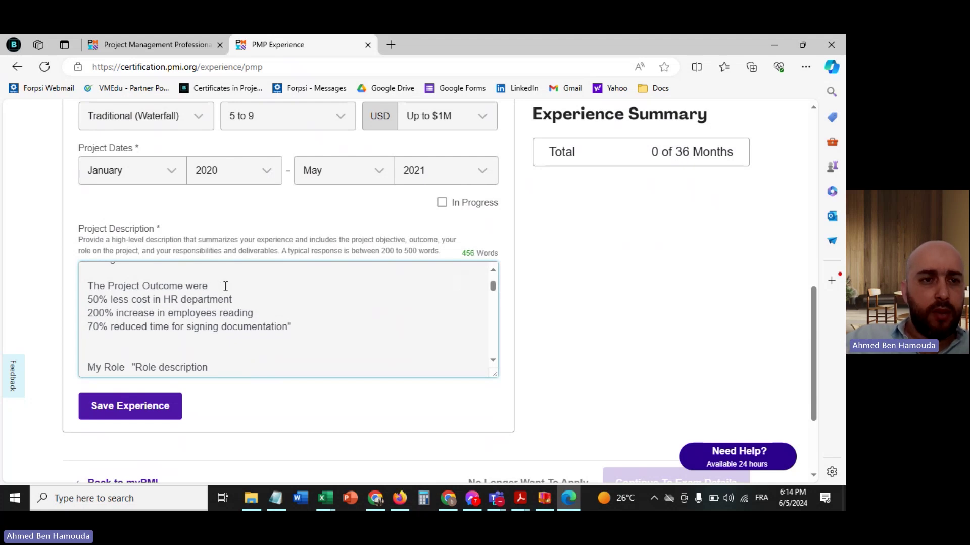
pyautogui.click(88, 299)
pyautogui.write('-')
pyautogui.click(88, 313)
pyautogui.write('-')
pyautogui.click(88, 327)
pyautogui.write('-')
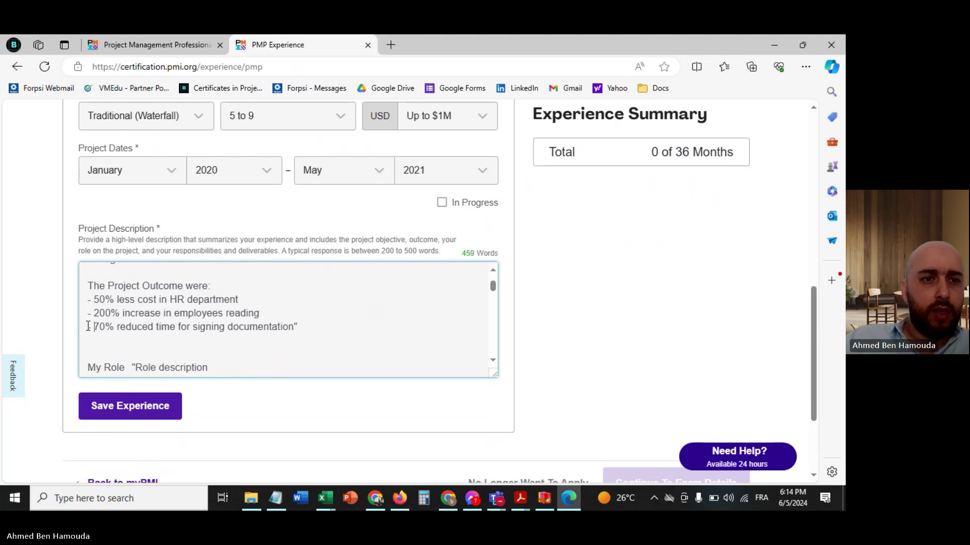
pyautogui.click(106, 346)
pyautogui.press('BackSpace')
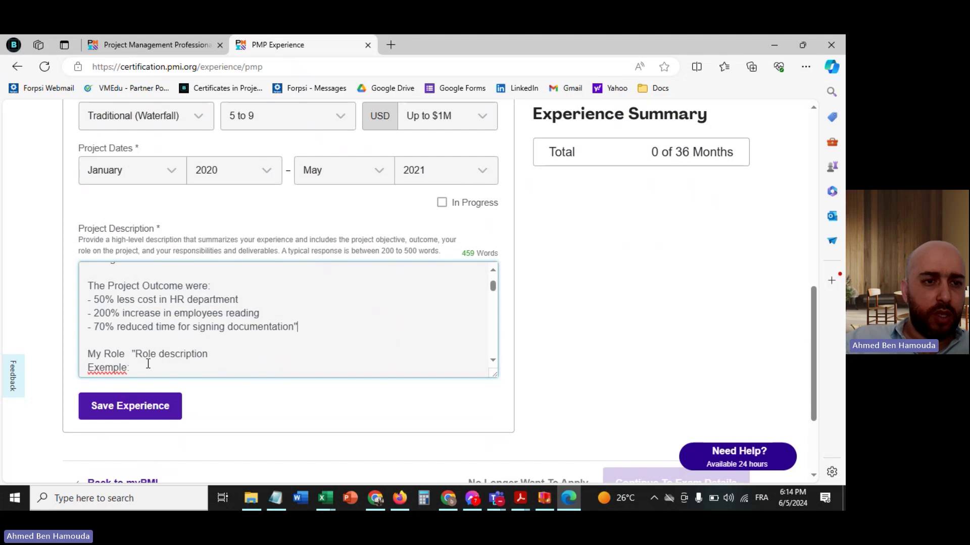
# - Delete the role hint and leftover 'My', and change 'coordinator' to 'Manager'
pyautogui.scroll(-1, 164, 348)
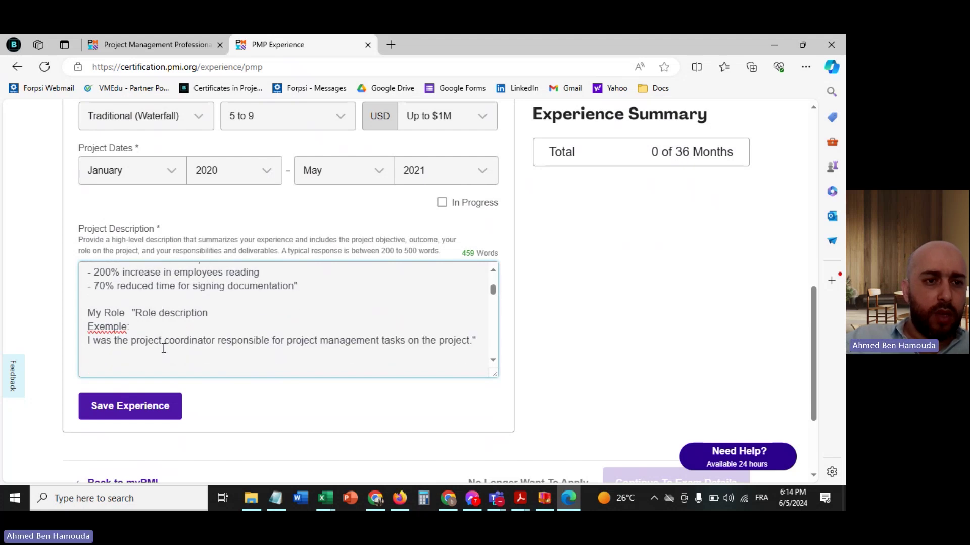
pyautogui.click(89, 340)
pyautogui.press('BackSpace')
pyautogui.press('BackSpace')
pyautogui.press('BackSpace')
pyautogui.press('BackSpace')
pyautogui.press('BackSpace')
pyautogui.press('BackSpace')
pyautogui.press('BackSpace')
pyautogui.press('BackSpace')
pyautogui.press('BackSpace')
pyautogui.press('BackSpace')
pyautogui.press('BackSpace')
pyautogui.press('BackSpace')
pyautogui.press('BackSpace')
pyautogui.press('BackSpace')
pyautogui.press('BackSpace')
pyautogui.press('BackSpace')
pyautogui.press('BackSpace')
pyautogui.press('BackSpace')
pyautogui.press('BackSpace')
pyautogui.press('BackSpace')
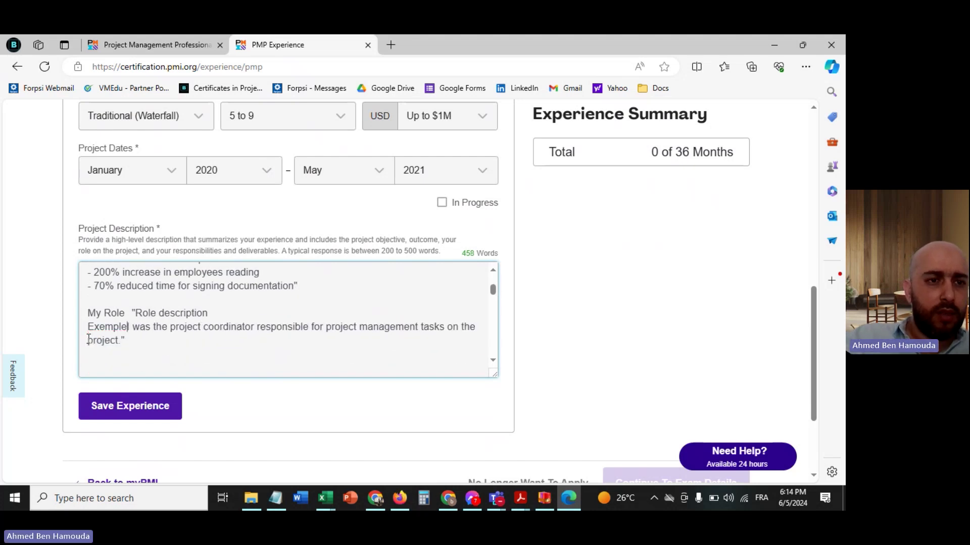
pyautogui.press('BackSpace')
pyautogui.press('BackSpace')
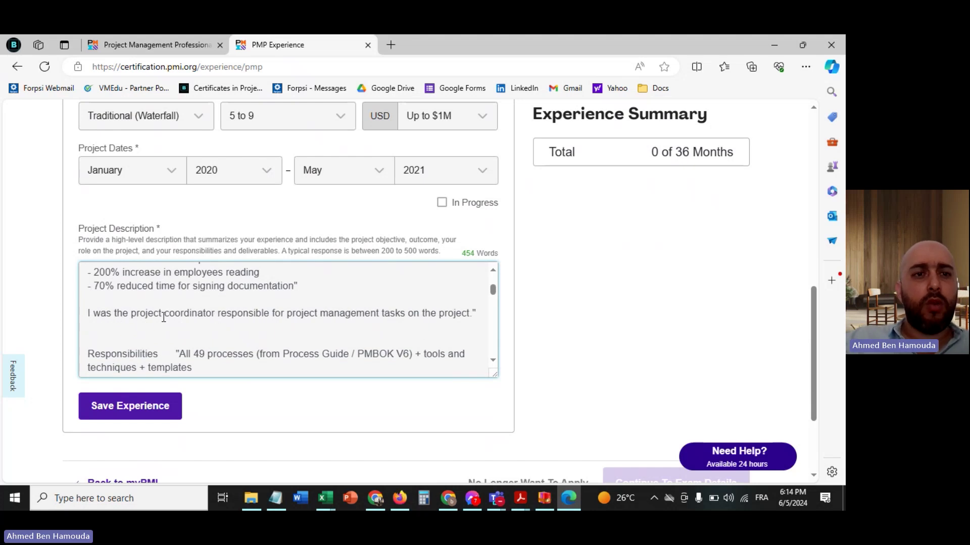
pyautogui.moveTo(218, 314); pyautogui.dragTo(167, 315)
pyautogui.write('Manager')
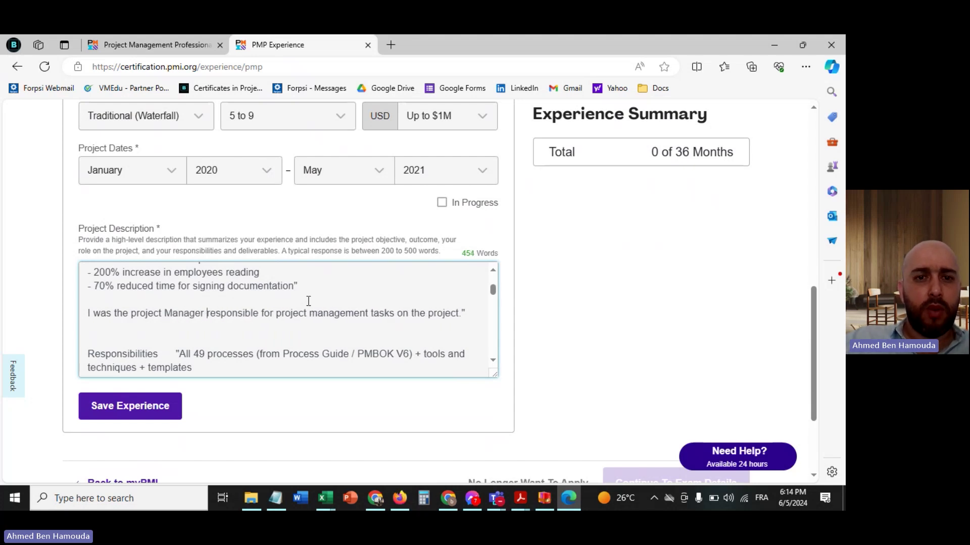
# - Cut the role sentence after 'responsible for:' and delete the Responsibilities and Exemple lines
pyautogui.moveTo(462, 314); pyautogui.dragTo(277, 316)
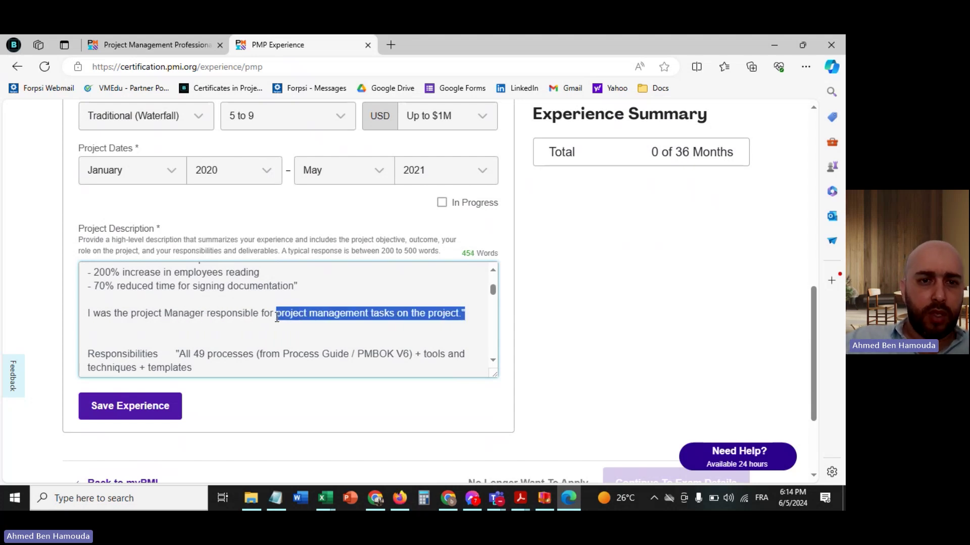
pyautogui.press('BackSpace')
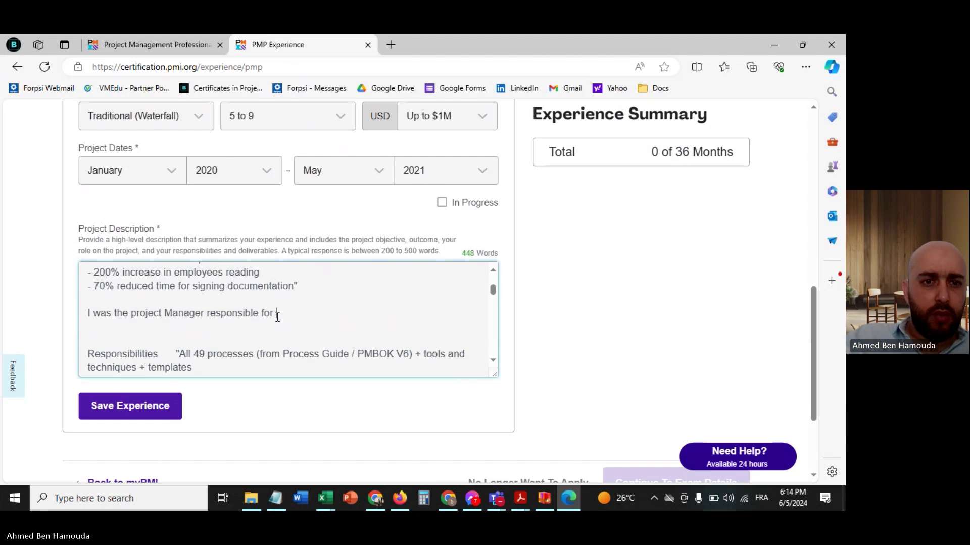
pyautogui.scroll(-1, 192, 355)
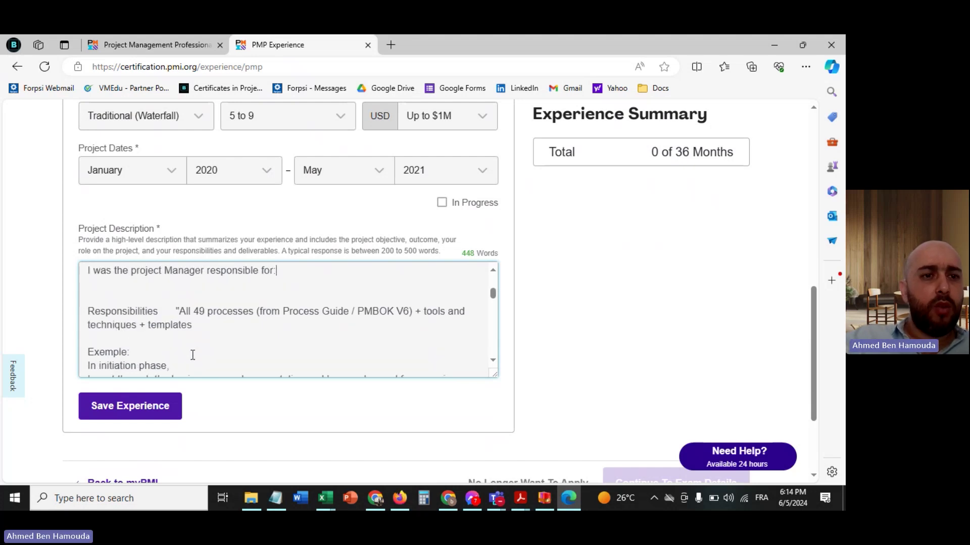
pyautogui.moveTo(136, 344); pyautogui.dragTo(85, 303)
pyautogui.press('BackSpace')
pyautogui.press('BackSpace')
pyautogui.press('BackSpace')
pyautogui.press('BackSpace')
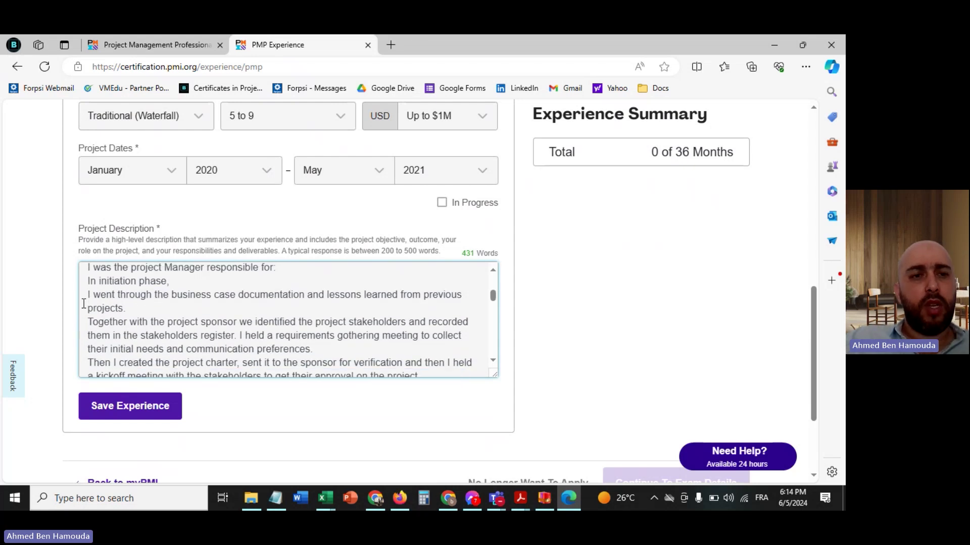
# - Break the line before 'I held a requirements gathering meeting' and review the rest of the description
pyautogui.scroll(-1, 100, 317)
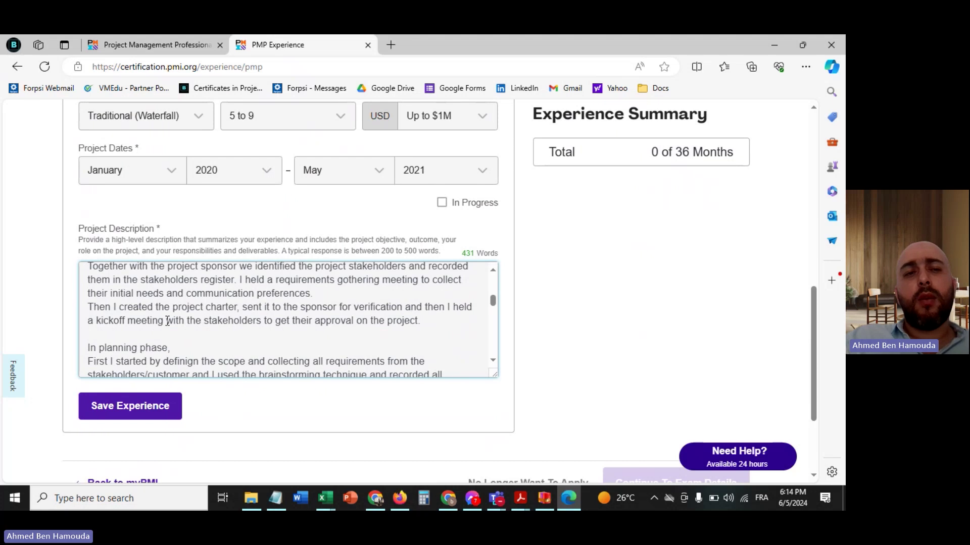
pyautogui.scroll(-2, 167, 321)
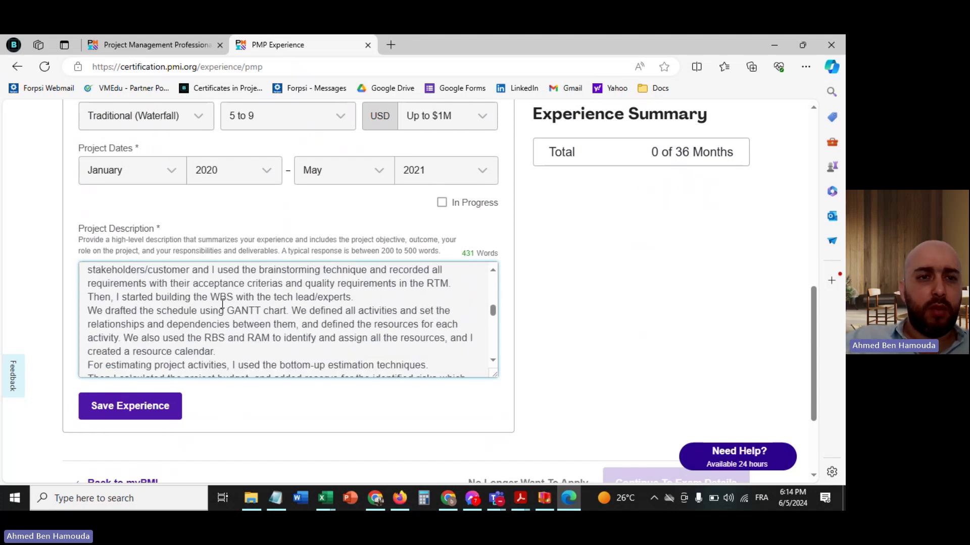
pyautogui.scroll(2, 262, 304)
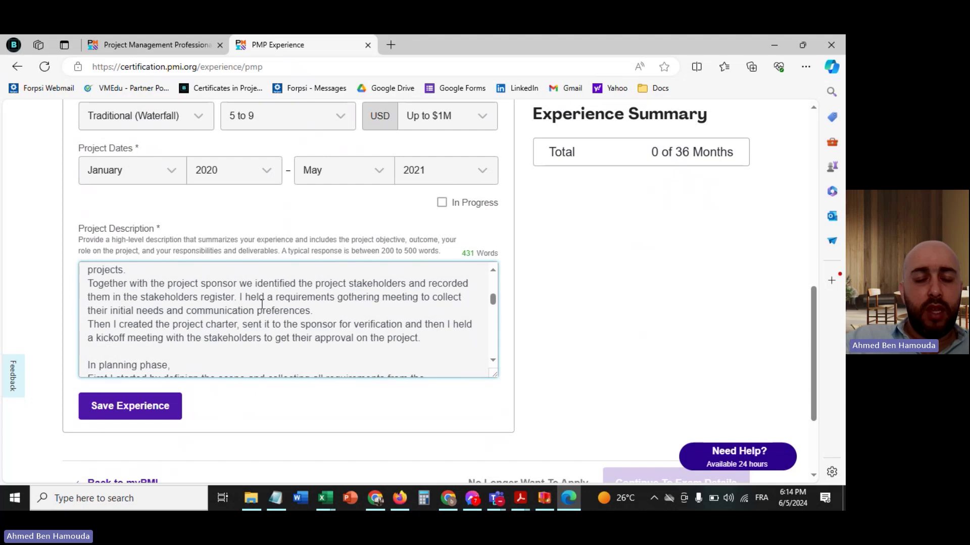
pyautogui.click(239, 297)
pyautogui.press('Return')
pyautogui.scroll(-1, 239, 296)
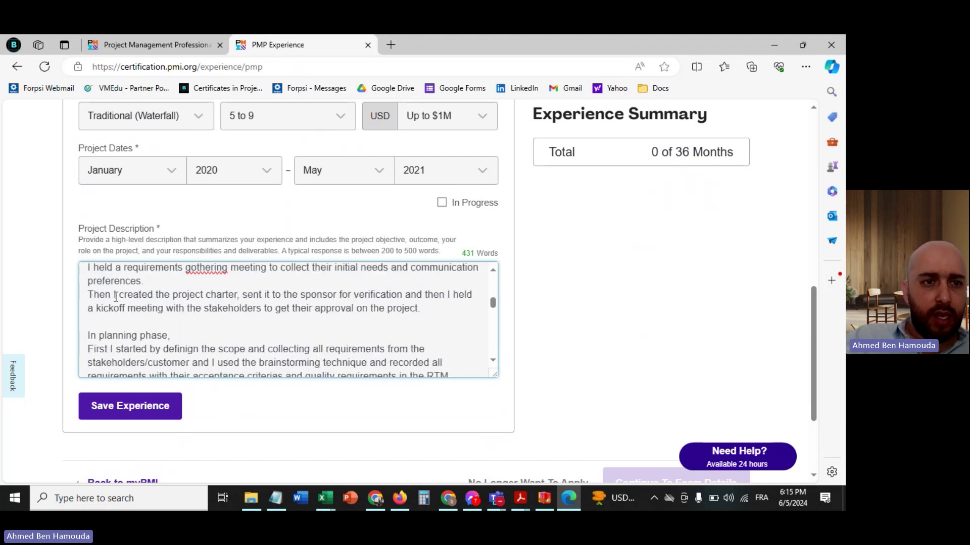
pyautogui.scroll(-2, 338, 326)
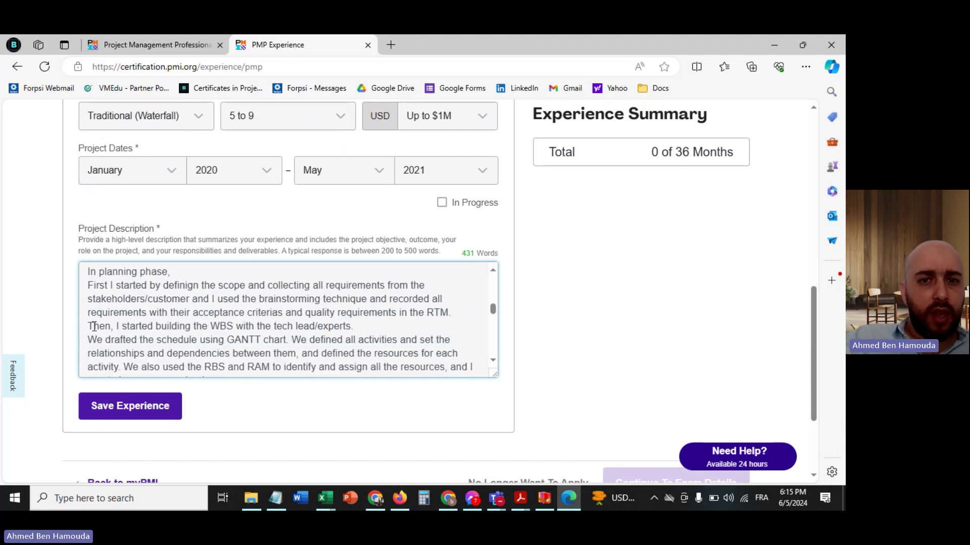
pyautogui.scroll(-5, 186, 327)
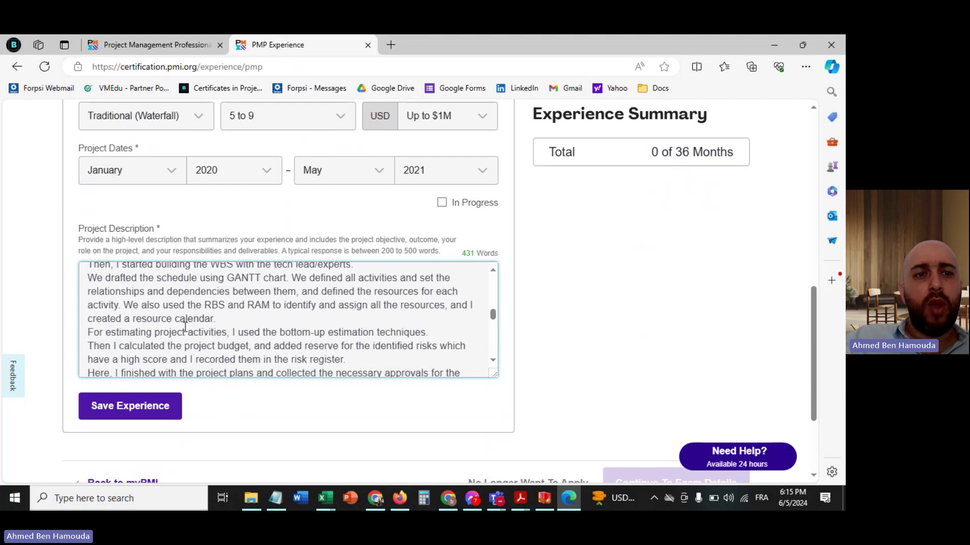
pyautogui.scroll(-10, 186, 327)
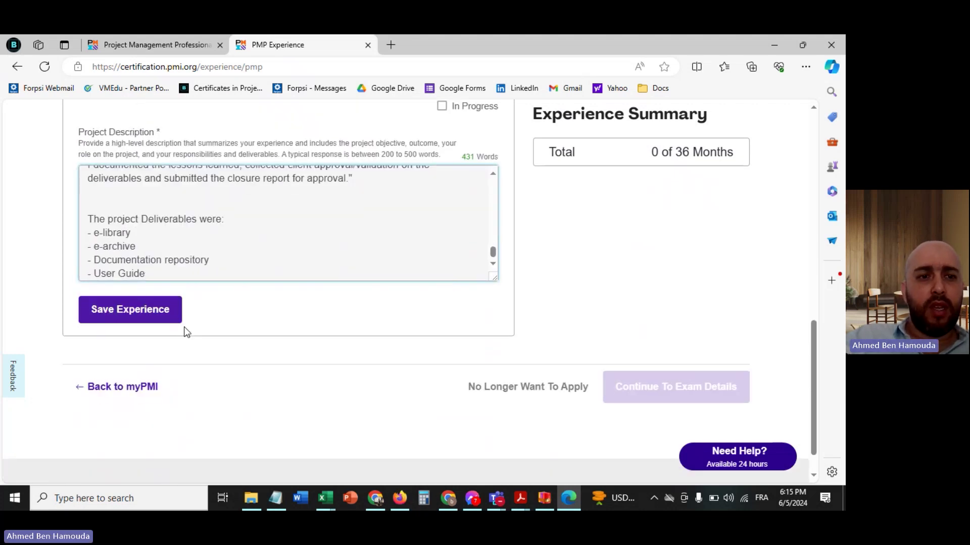
pyautogui.scroll(1, 185, 327)
# - Save the Implementation of IT System experience and check the summary shows 17 of 36 months
pyautogui.click(123, 397)
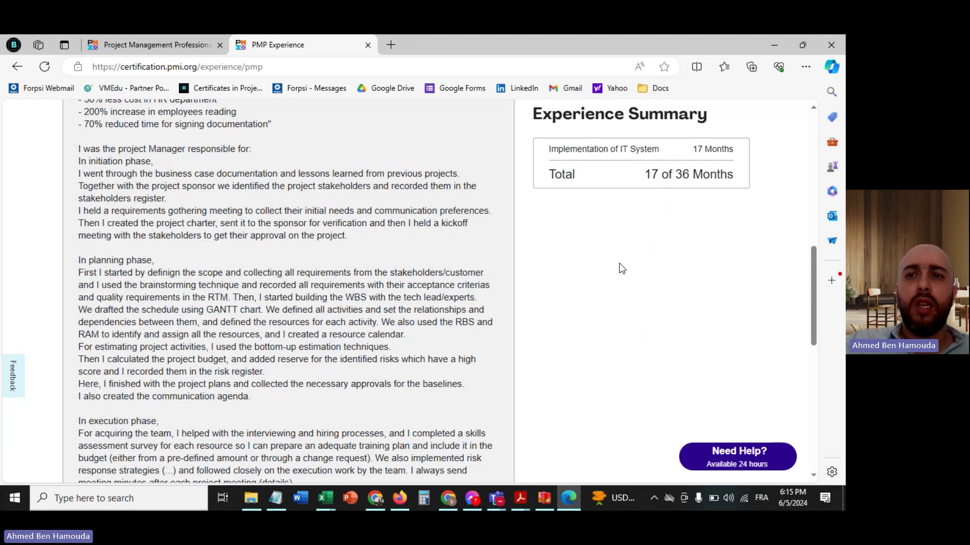
pyautogui.scroll(-5, 621, 268)
pyautogui.scroll(-3, 620, 268)
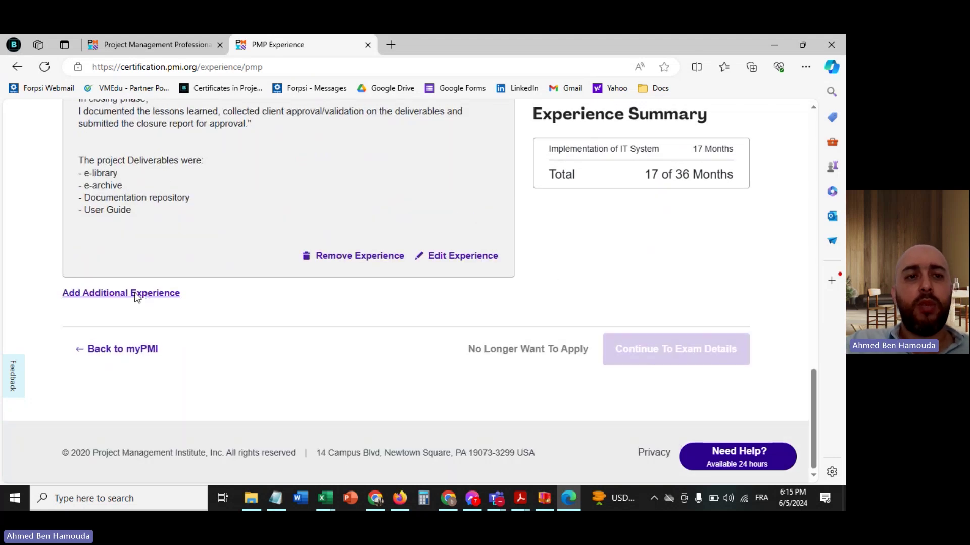
pyautogui.scroll(12, 304, 271)
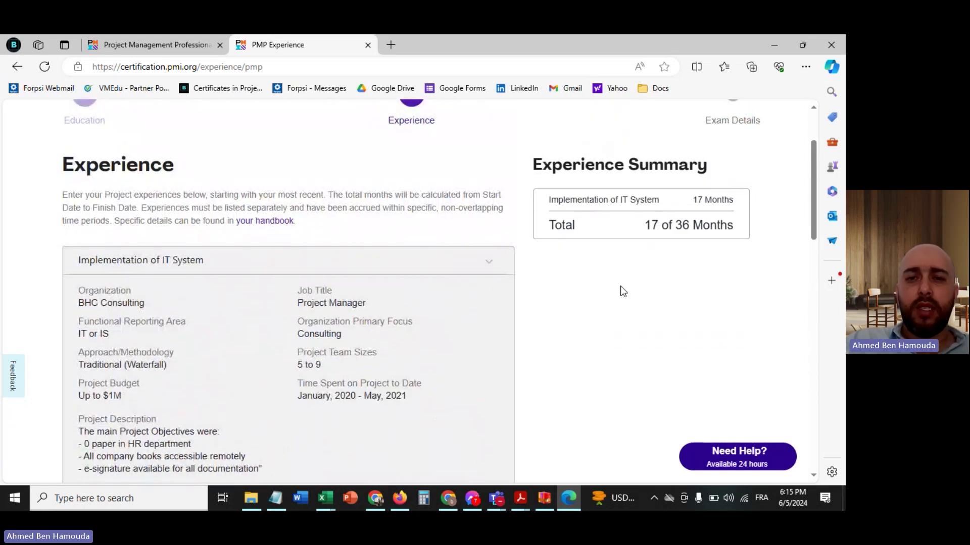
pyautogui.scroll(-10, 594, 322)
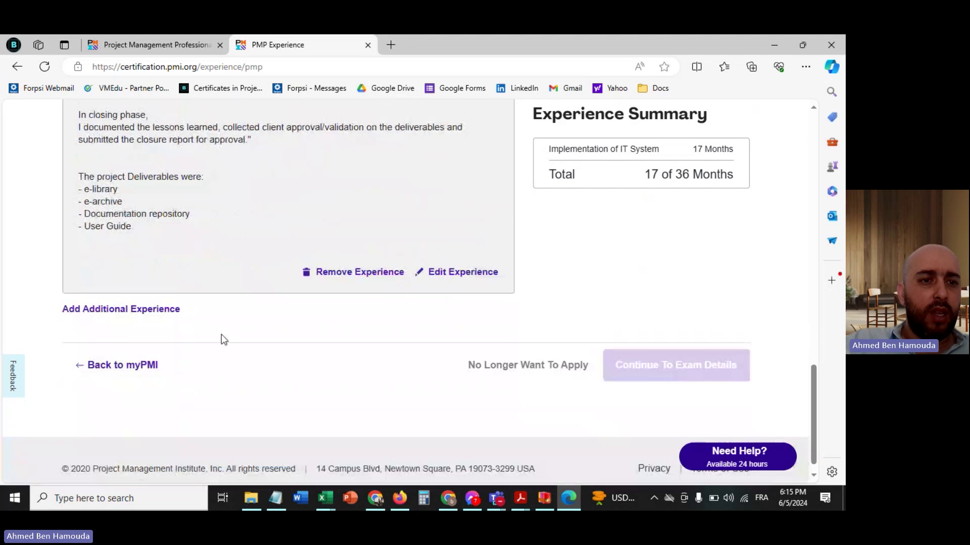
# - Start another experience titled 'Sample Project' at the organization BHC Consulting
pyautogui.click(144, 311)
pyautogui.click(178, 354)
pyautogui.write('Sample Project')
pyautogui.click(179, 401)
pyautogui.write('BHC C')
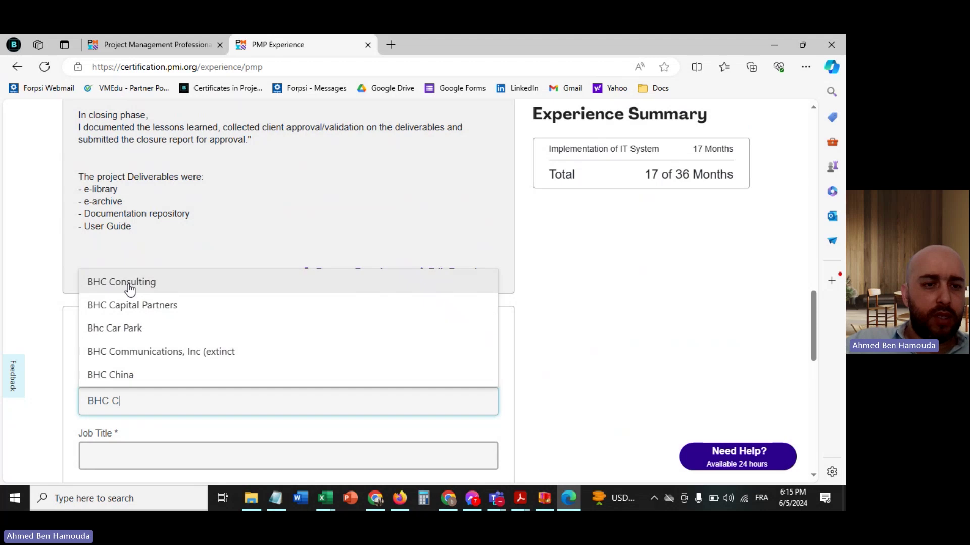
pyautogui.click(152, 281)
# - Set job title Project Manager, reporting area IT/IS, and primary focus Consulting
pyautogui.scroll(-3, 552, 322)
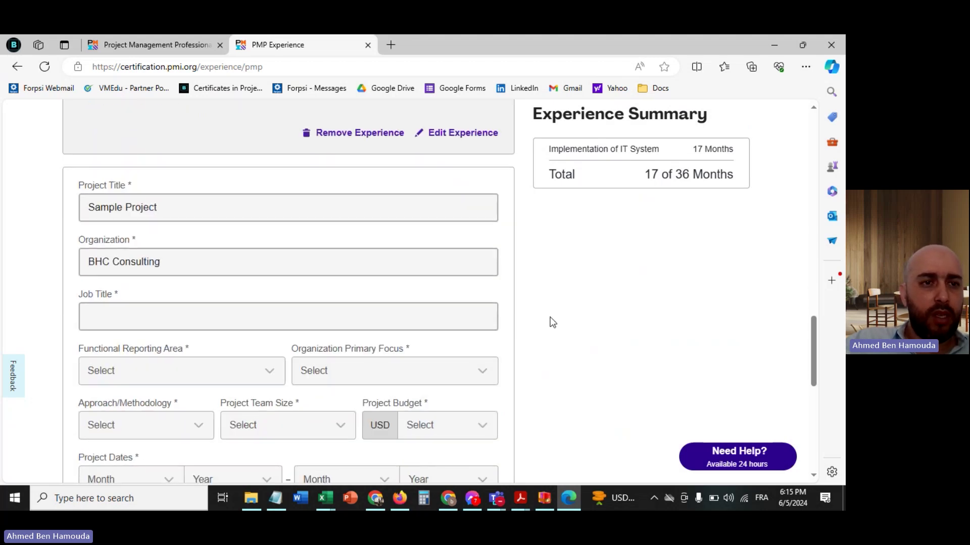
pyautogui.click(159, 307)
pyautogui.write('Project Manager')
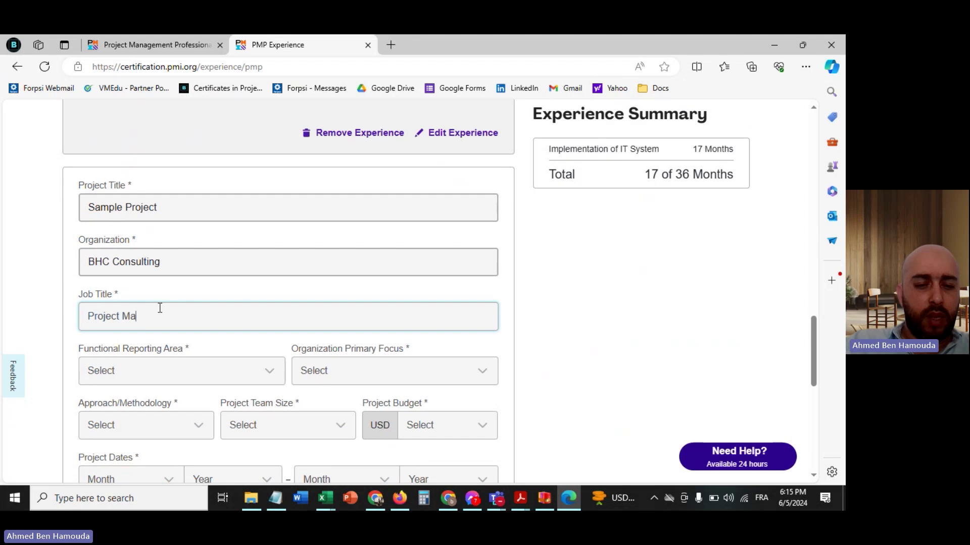
pyautogui.click(169, 376)
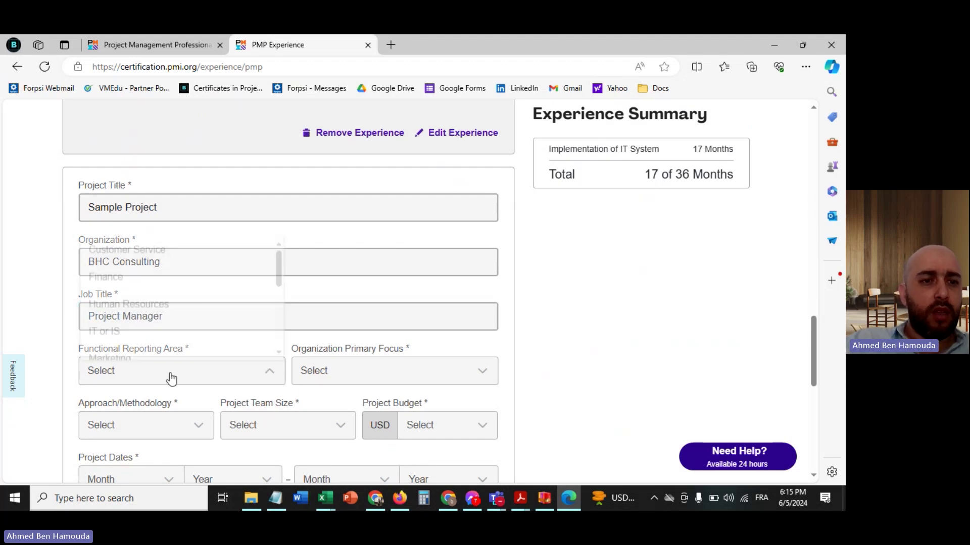
pyautogui.click(145, 333)
pyautogui.scroll(-2, 298, 316)
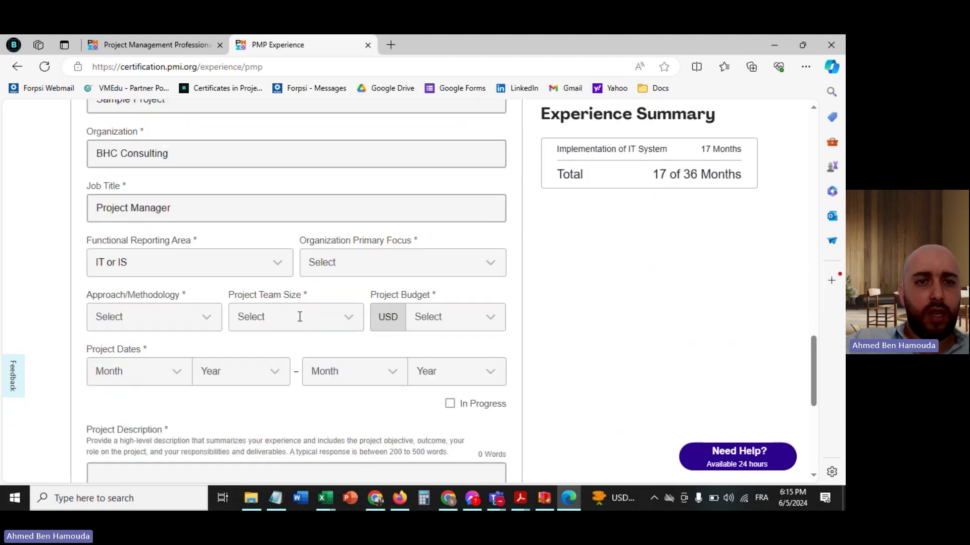
pyautogui.click(372, 268)
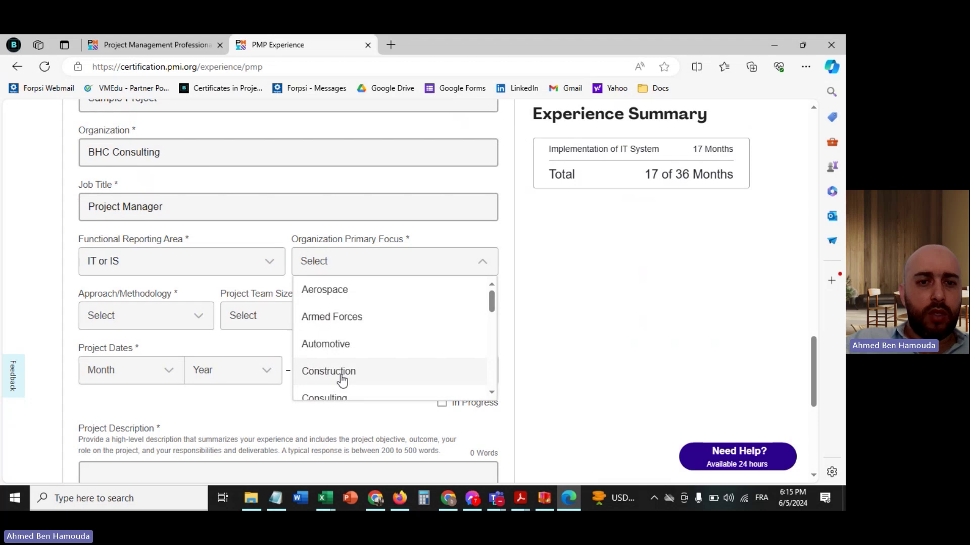
pyautogui.click(339, 397)
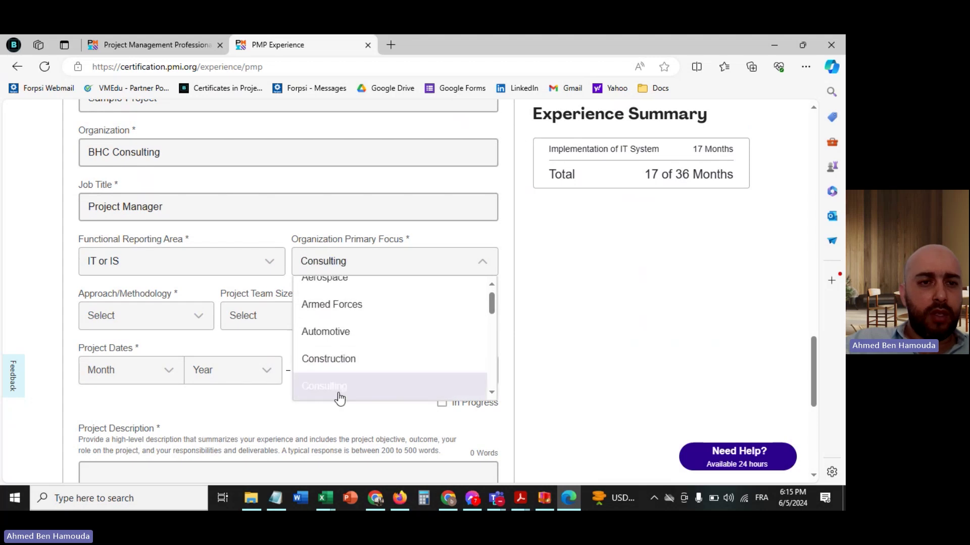
# - Choose the Agile approach, a 5–9 team size, and an Up to $1M budget
pyautogui.click(162, 323)
pyautogui.click(117, 376)
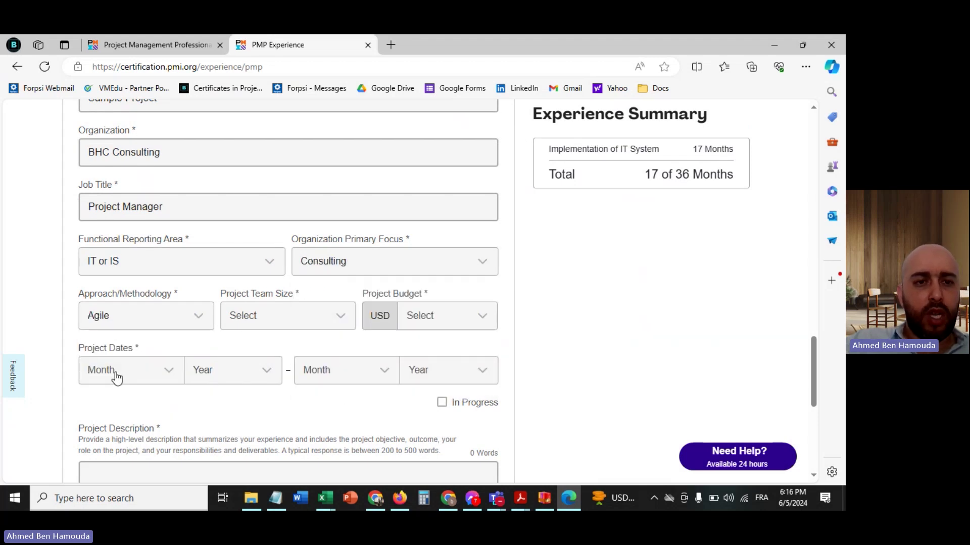
pyautogui.click(282, 318)
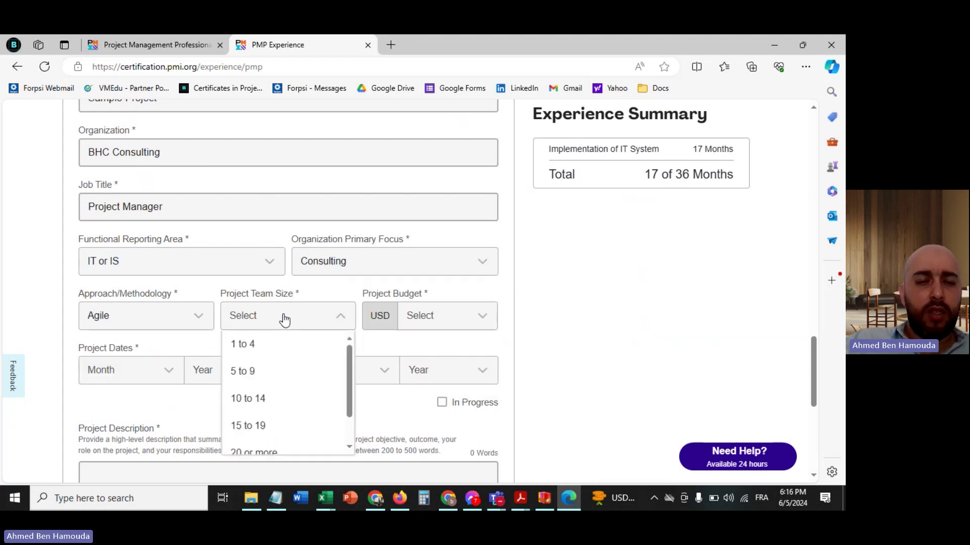
pyautogui.click(263, 373)
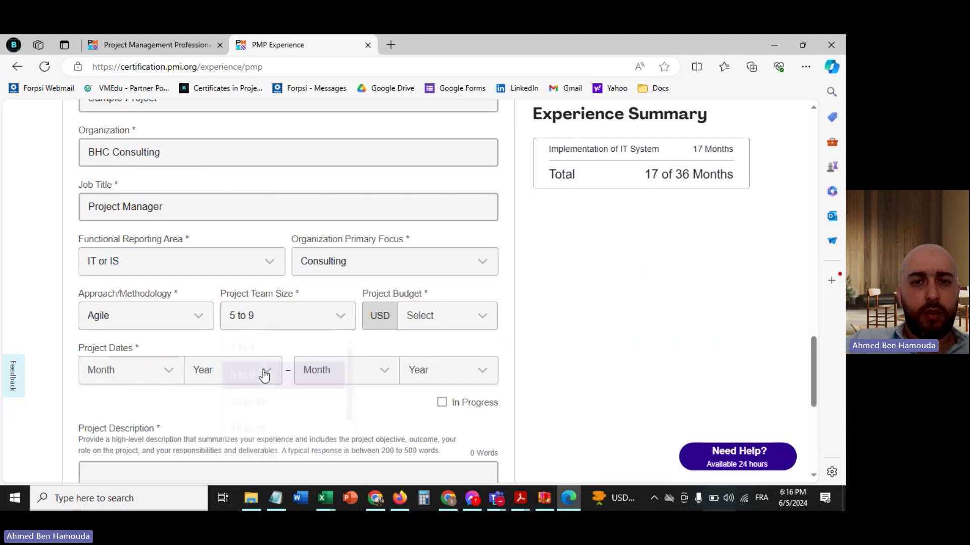
pyautogui.scroll(-2, 548, 318)
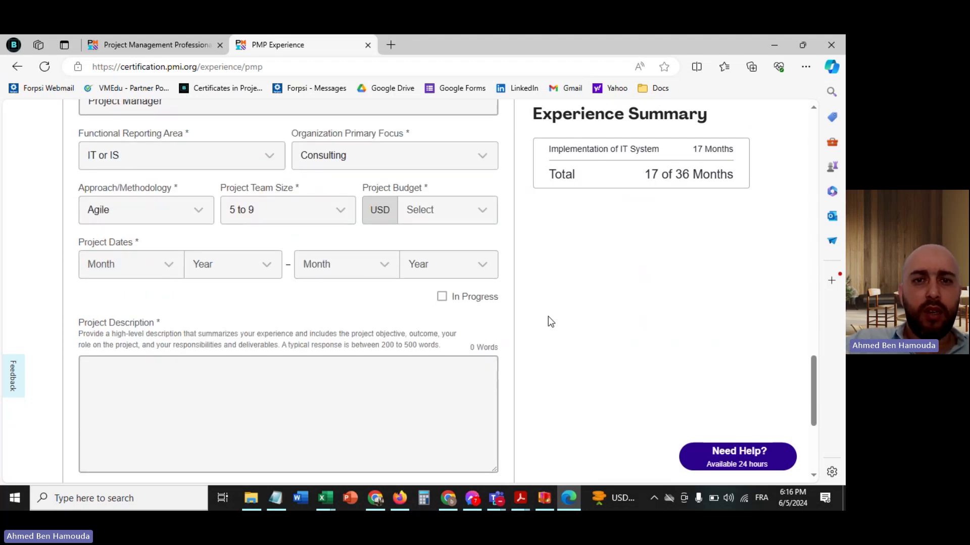
pyautogui.click(458, 216)
pyautogui.click(445, 244)
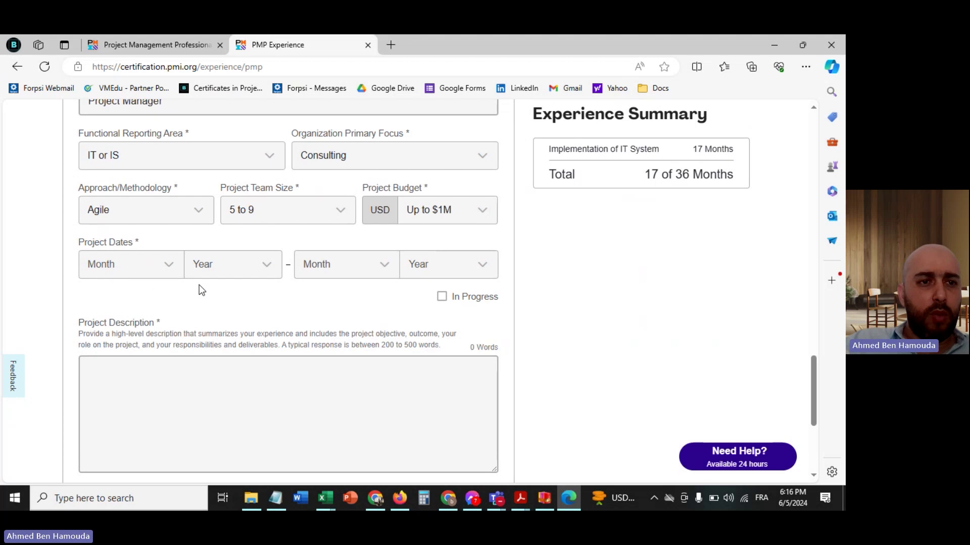
# - Set the project dates from June 2021 to July 2023
pyautogui.click(137, 271)
pyautogui.scroll(-1, 124, 362)
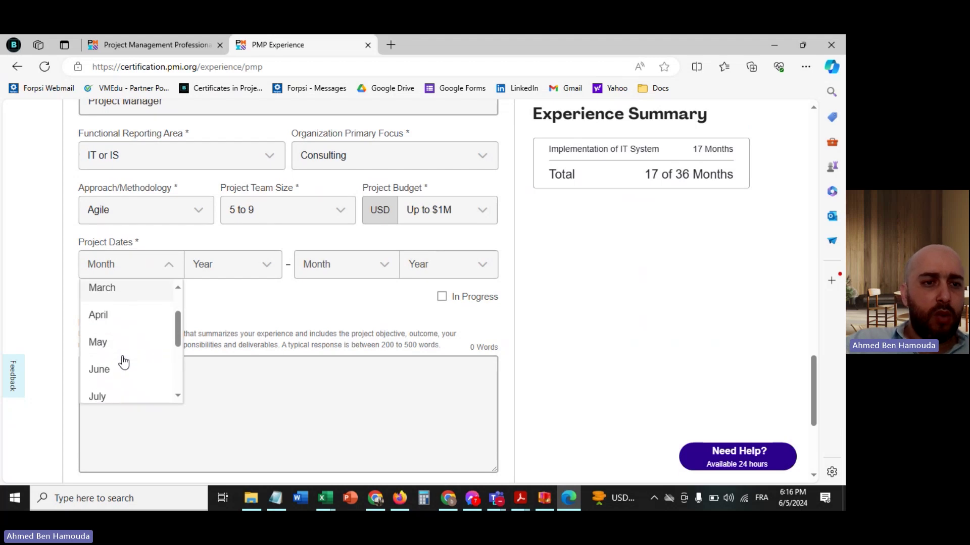
pyautogui.click(110, 369)
pyautogui.click(210, 261)
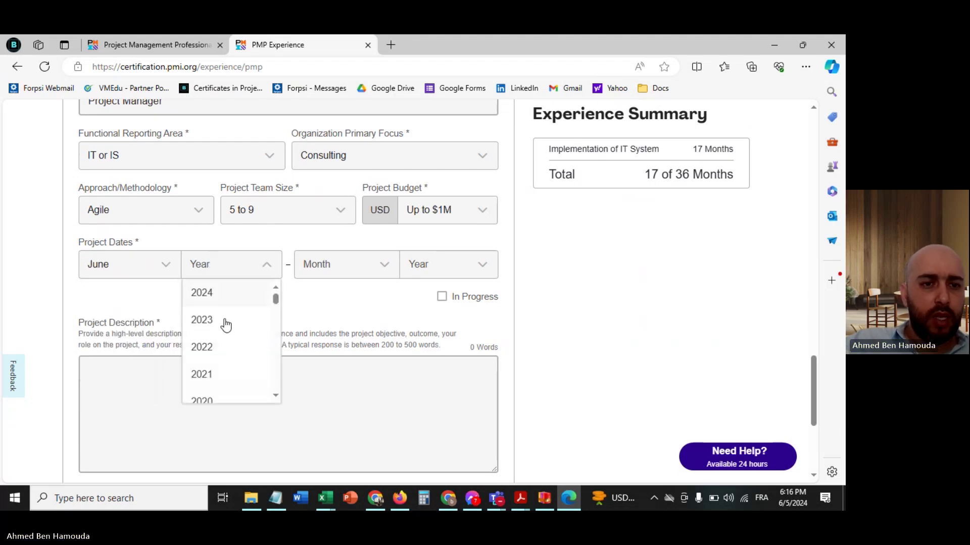
pyautogui.click(208, 377)
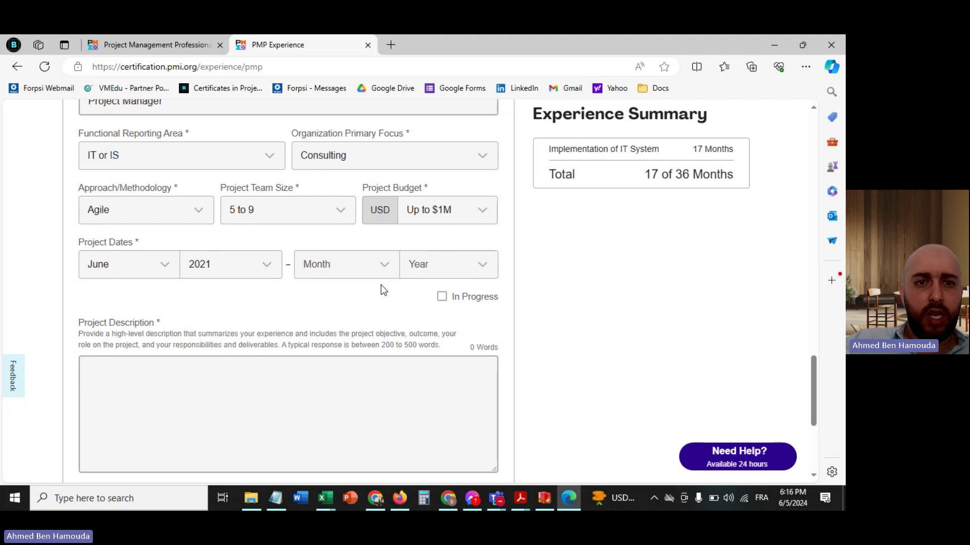
pyautogui.click(330, 264)
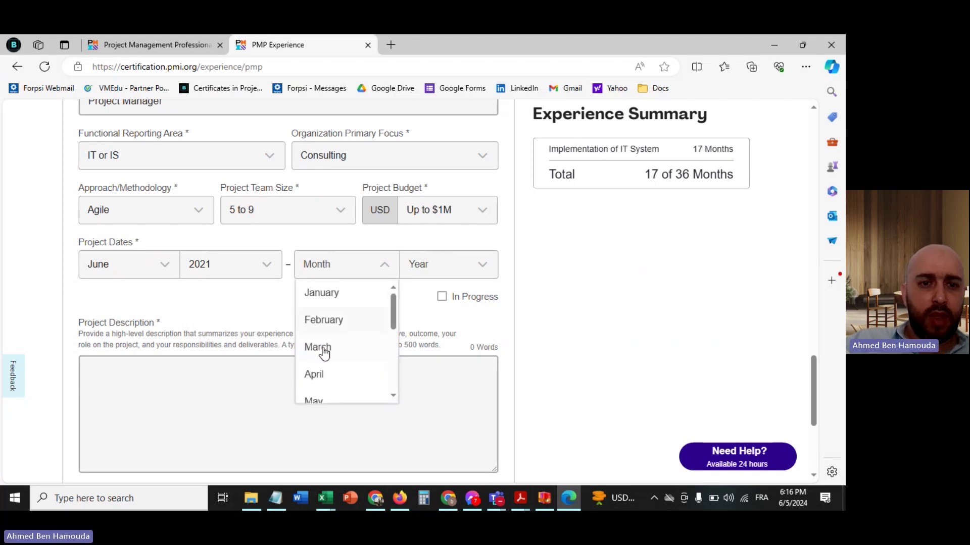
pyautogui.scroll(-2, 346, 359)
pyautogui.click(315, 382)
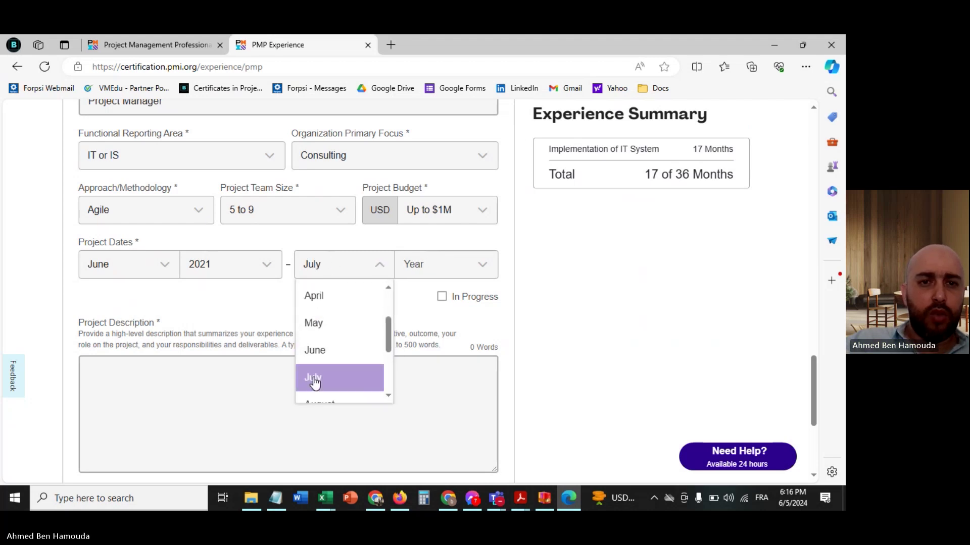
pyautogui.click(416, 273)
pyautogui.click(426, 328)
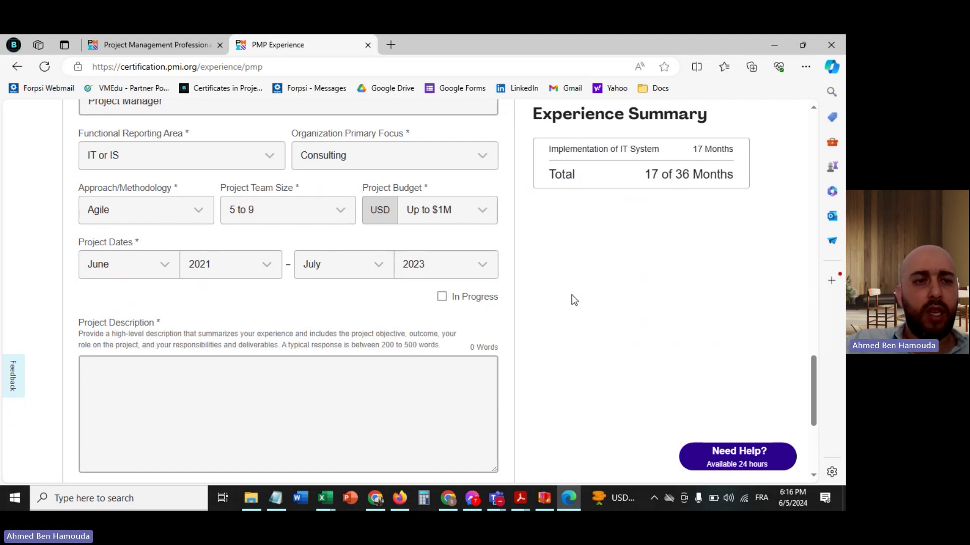
pyautogui.scroll(-2, 574, 300)
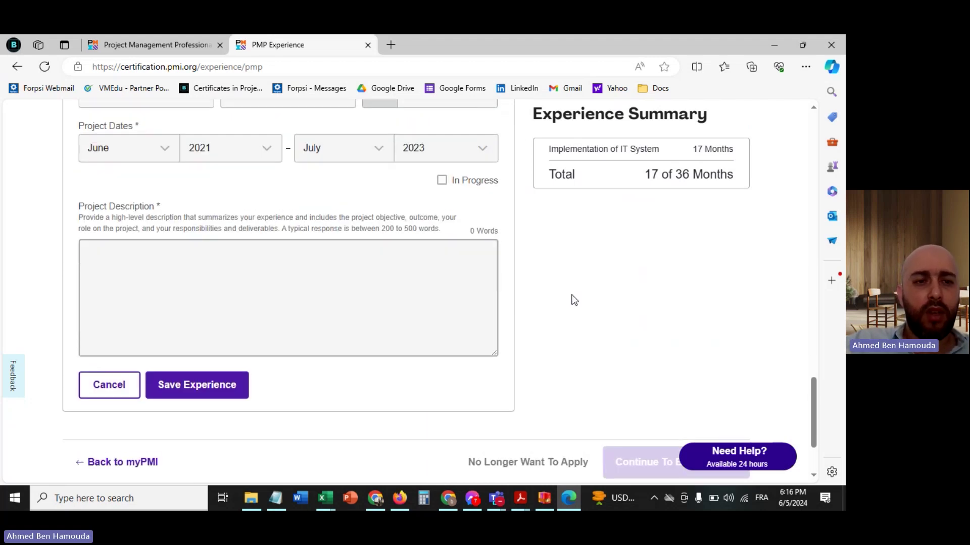
# - Copy the Agile sheet's Project Objectives to Project Deliverables block (B14:C28) and return to the PMI form
pyautogui.click(384, 502)
pyautogui.click(168, 474)
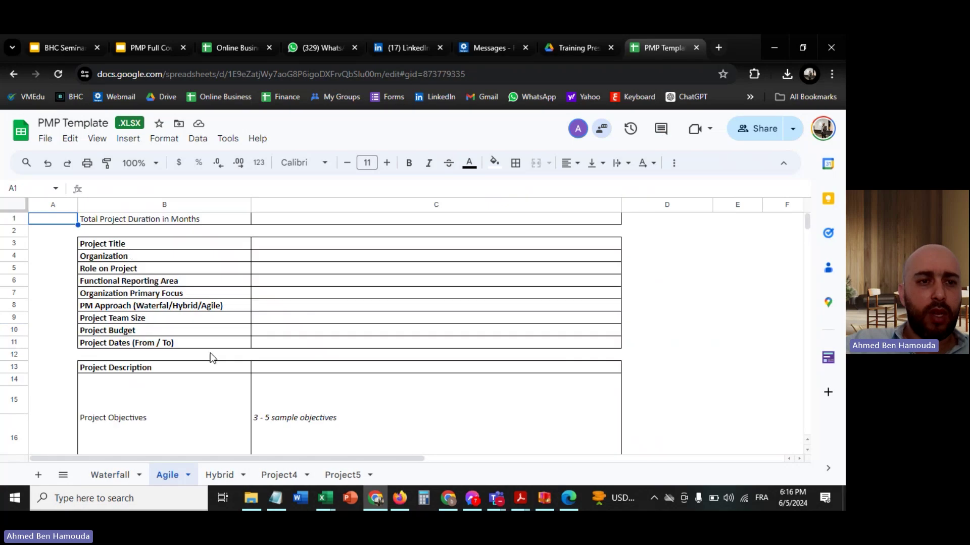
pyautogui.scroll(-3, 288, 319)
pyautogui.click(190, 281)
pyautogui.moveTo(256, 281); pyautogui.dragTo(367, 250)
pyautogui.hotkey('ctrl', 'c')
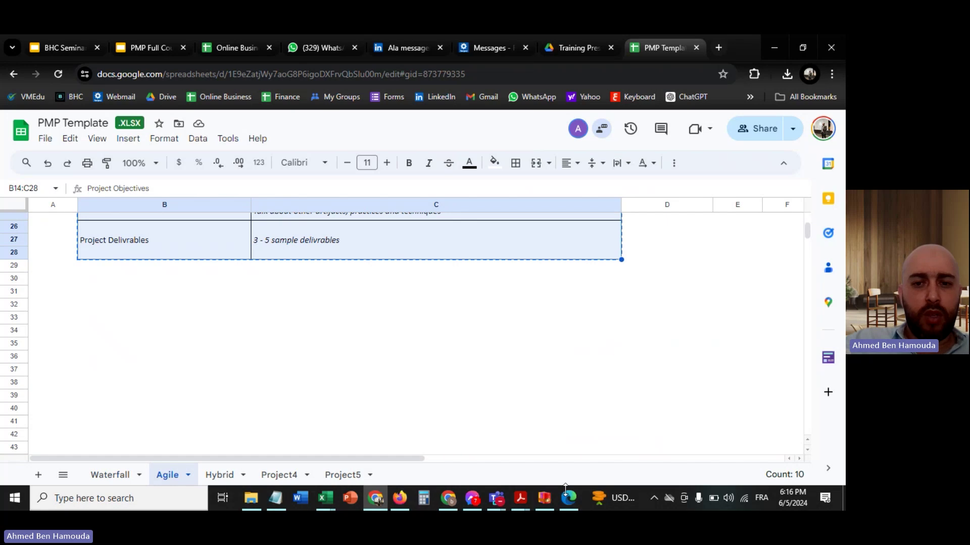
pyautogui.click(569, 498)
# - Paste the Agile text as Sample Project's description and save it, reaching 36 total months
pyautogui.click(231, 302)
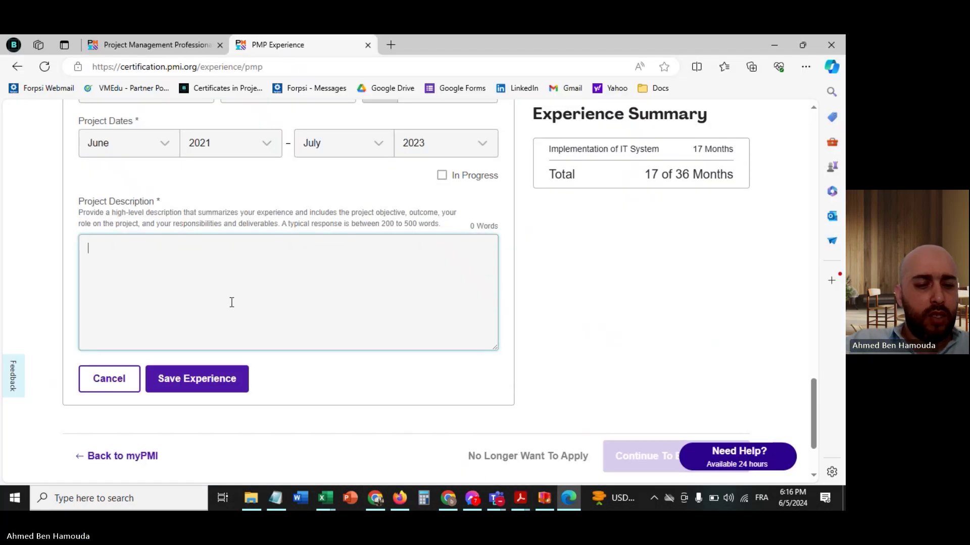
pyautogui.hotkey('ctrl', 'v')
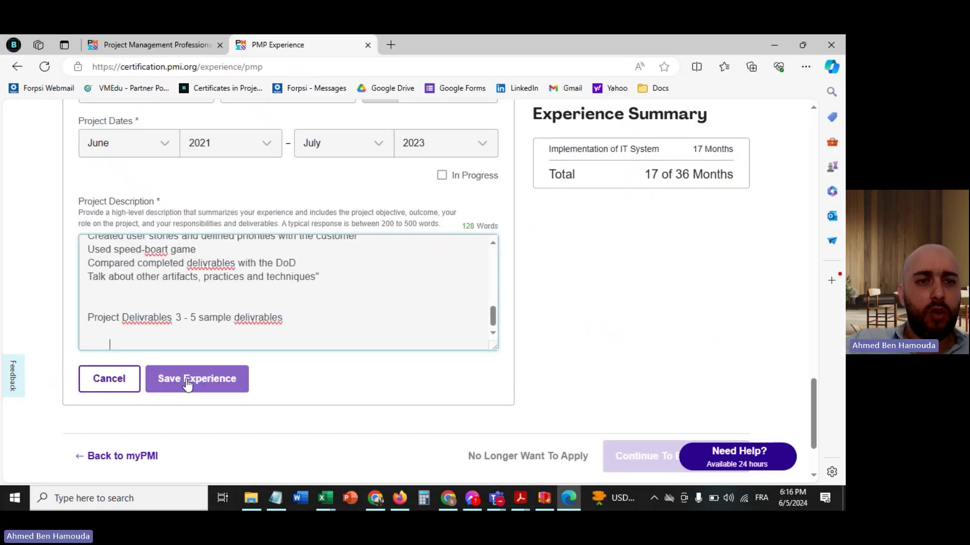
pyautogui.click(186, 379)
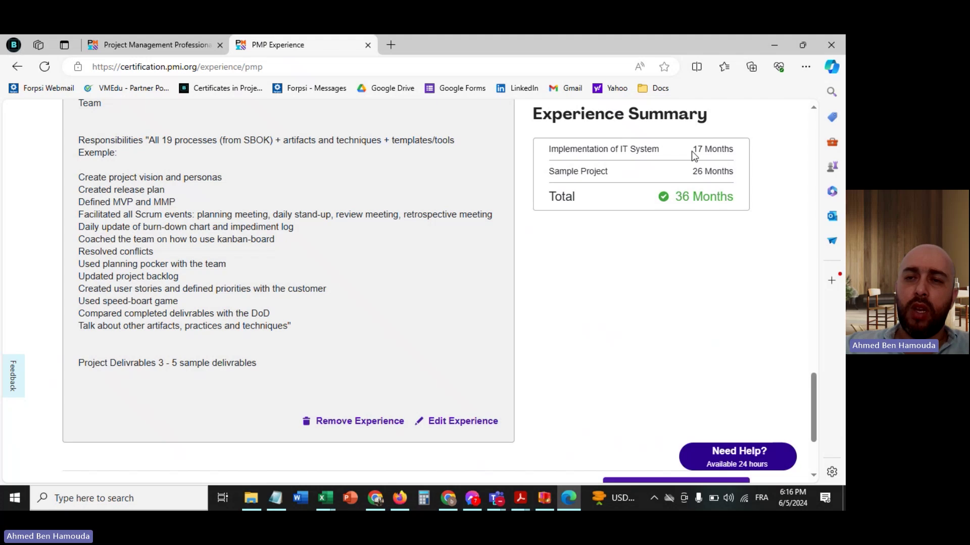
pyautogui.moveTo(691, 150); pyautogui.dragTo(725, 149)
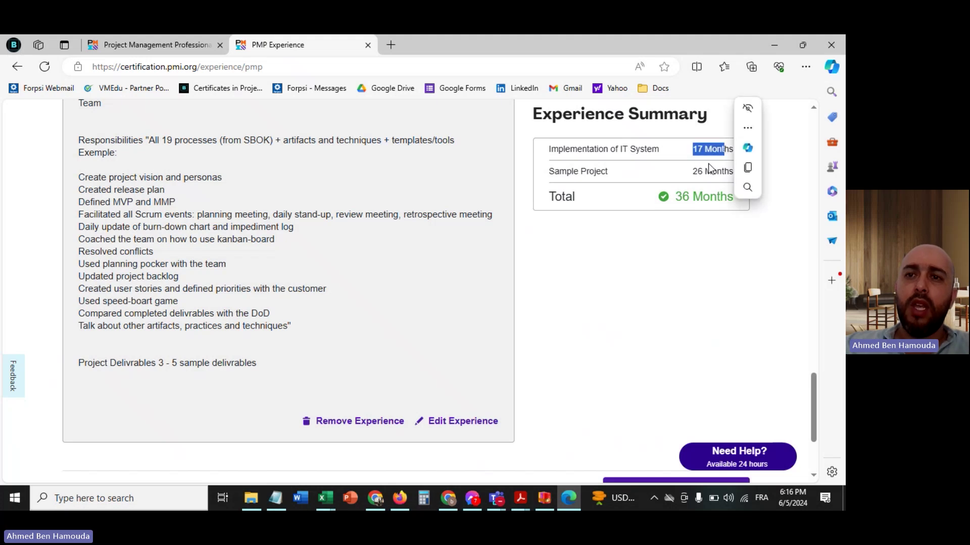
pyautogui.click(693, 170)
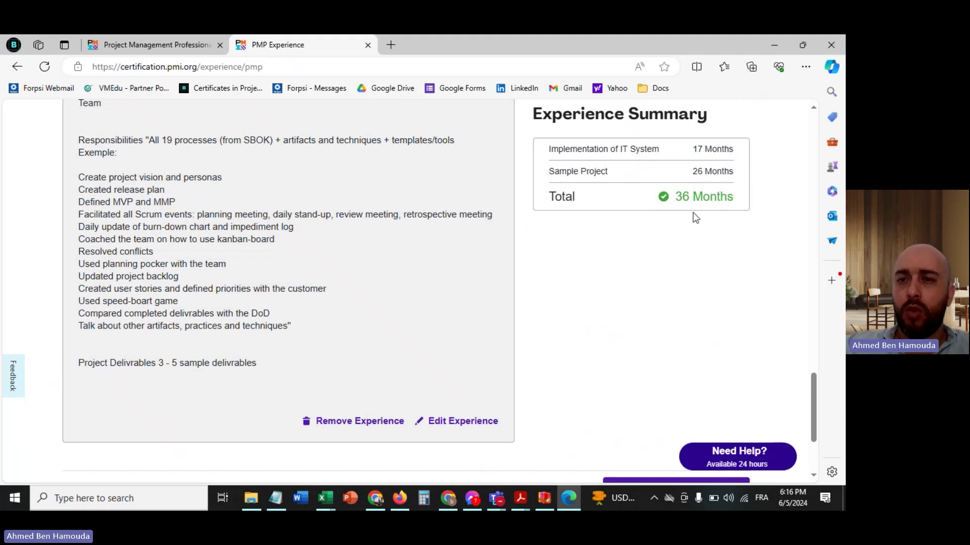
pyautogui.scroll(-2, 696, 217)
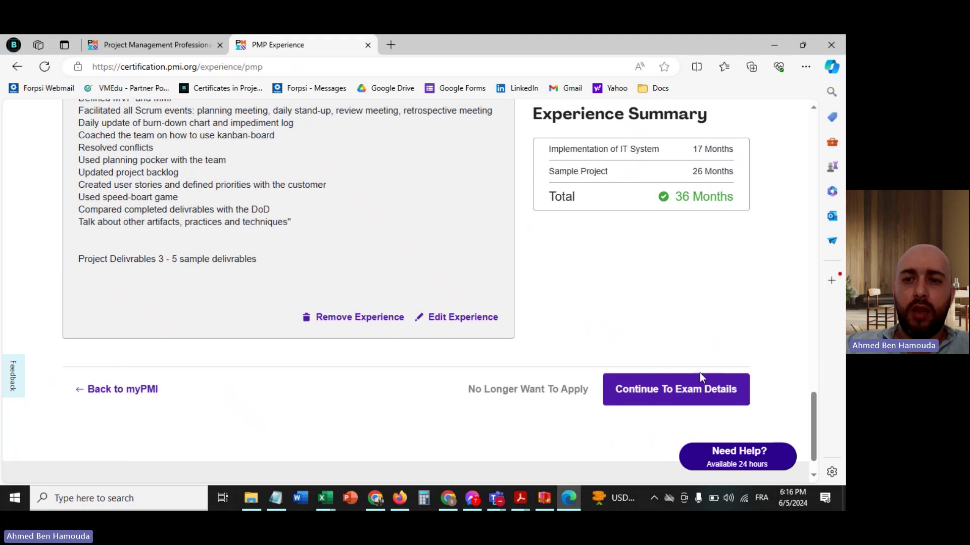
# - Continue to Exam Details and choose Tunisia as the citizenship country
pyautogui.click(688, 394)
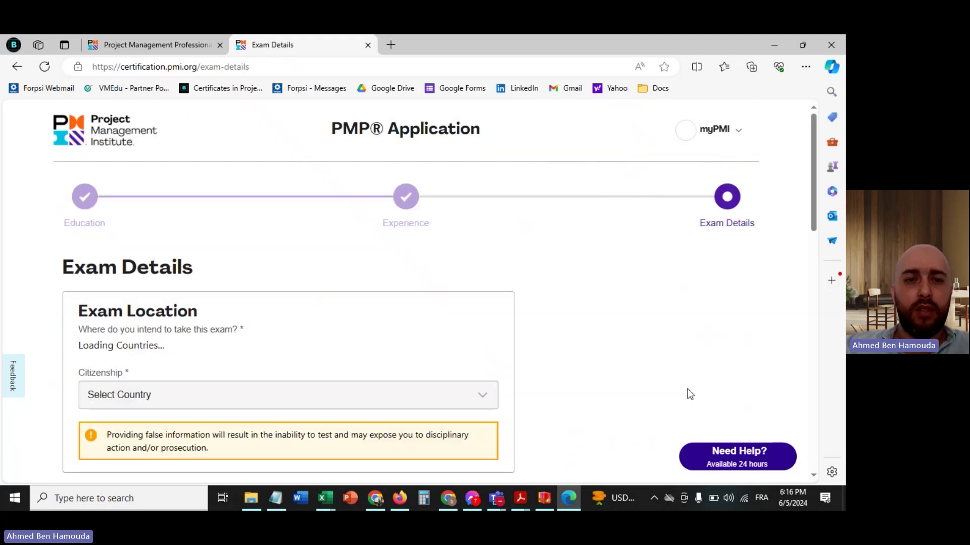
pyautogui.scroll(-2, 690, 394)
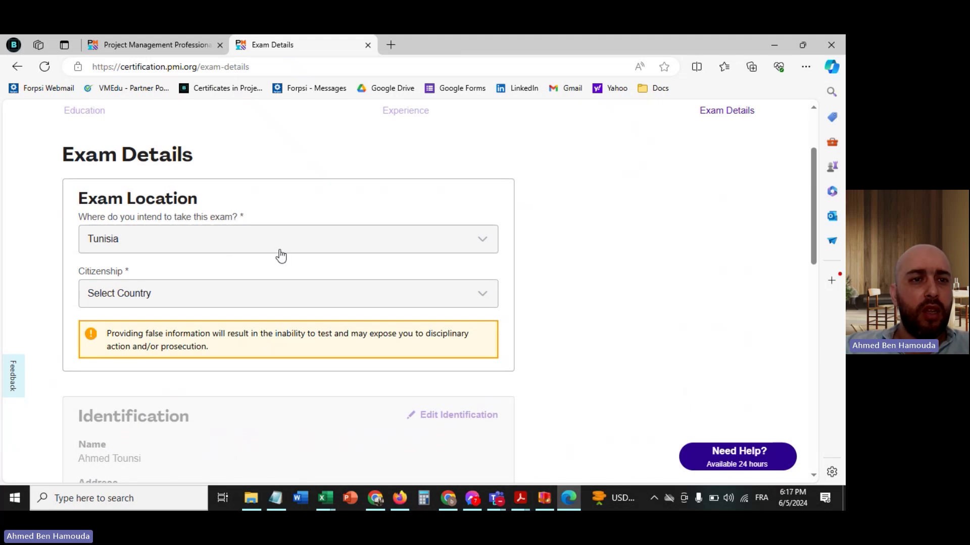
pyautogui.click(251, 297)
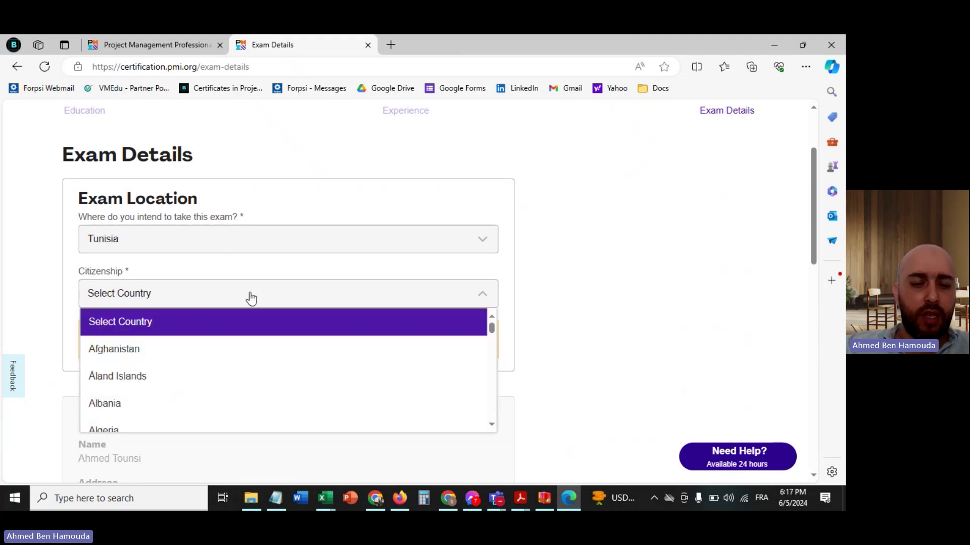
pyautogui.press('t')
pyautogui.press('Return')
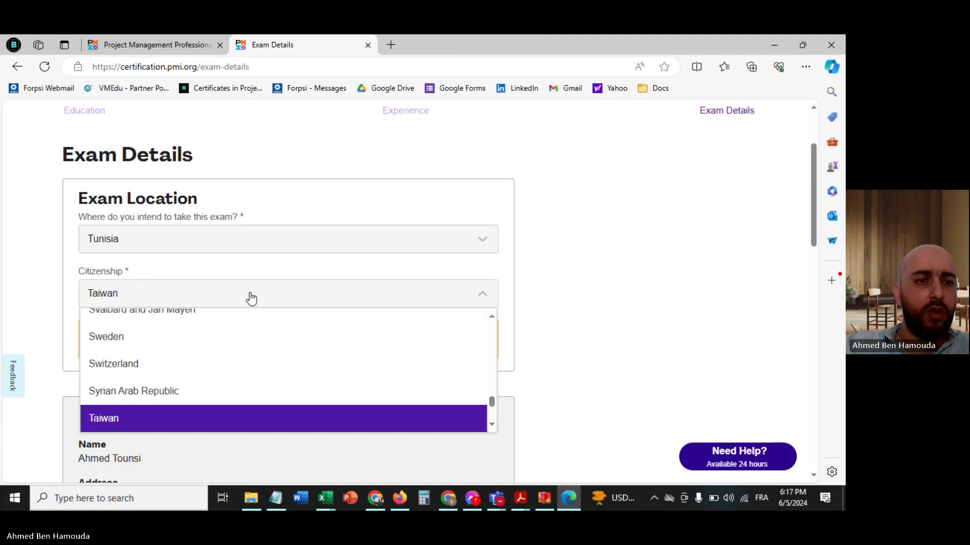
pyautogui.scroll(-2, 242, 390)
pyautogui.scroll(-4, 242, 391)
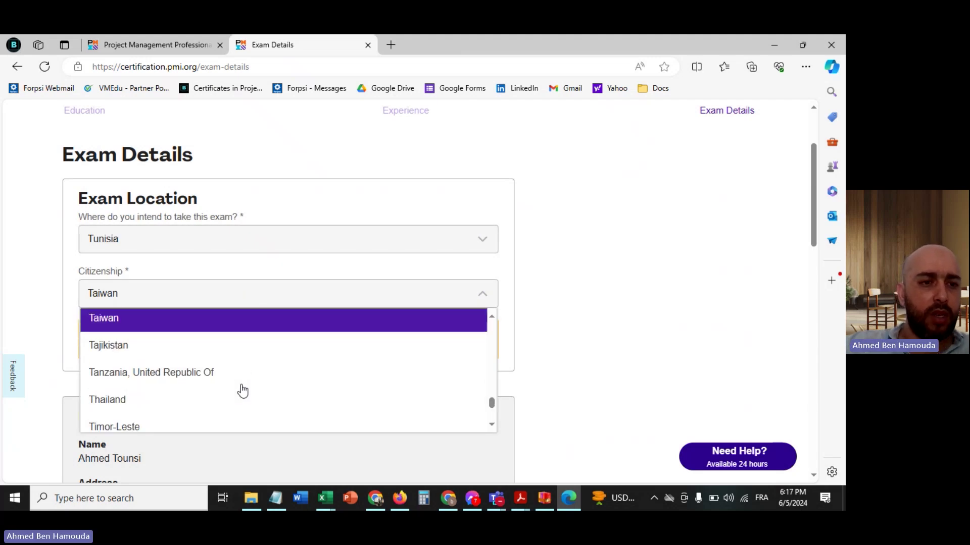
pyautogui.scroll(-1, 243, 392)
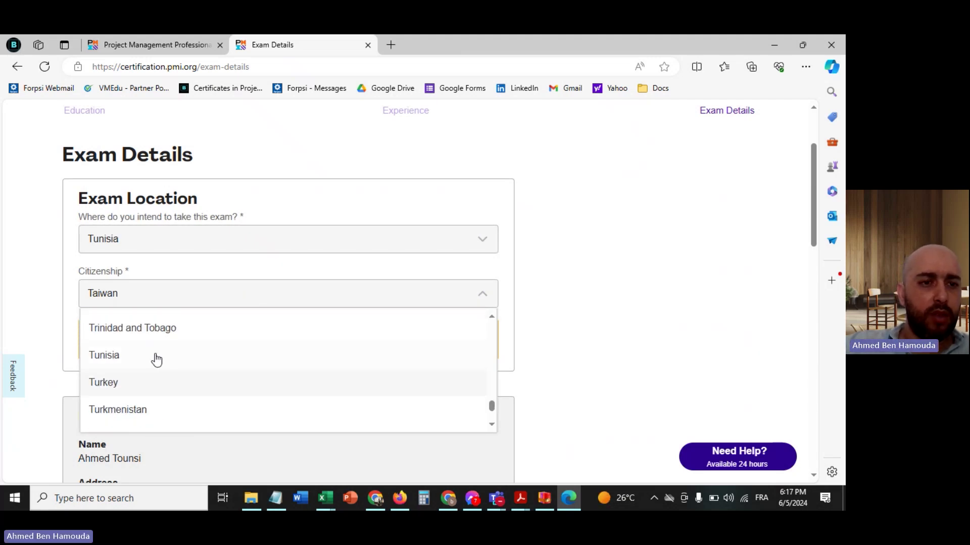
pyautogui.click(155, 358)
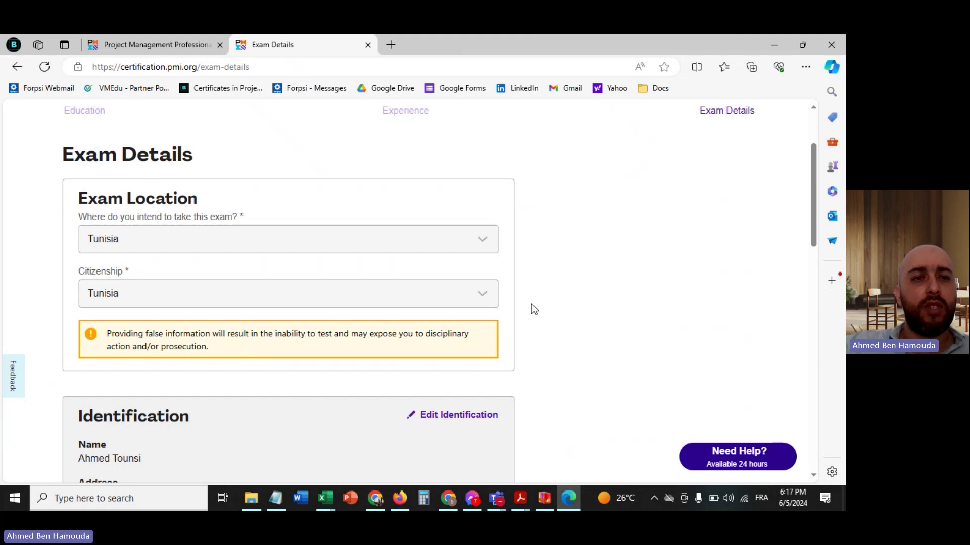
pyautogui.scroll(-5, 532, 304)
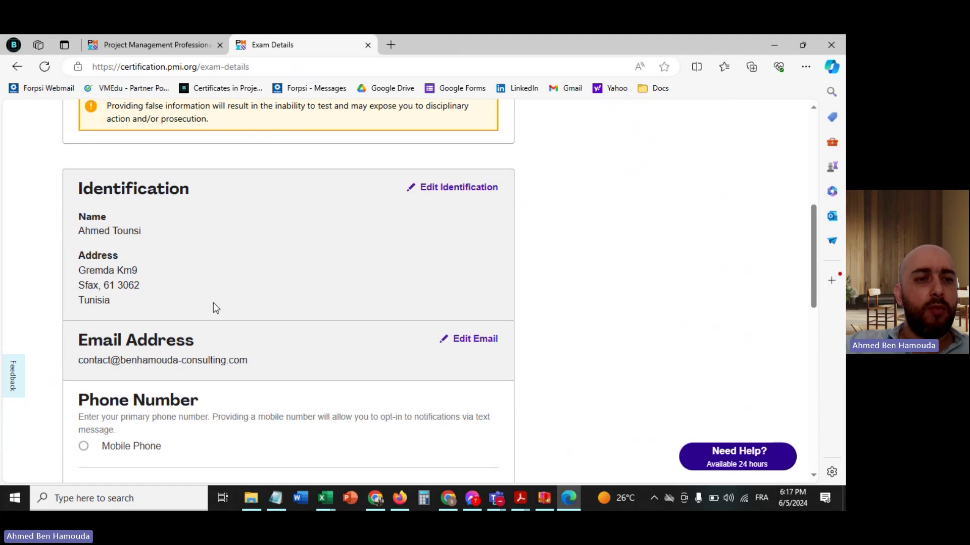
# - Select Mobile Phone, enter the +216 mobile number, and save it
pyautogui.scroll(-4, 214, 303)
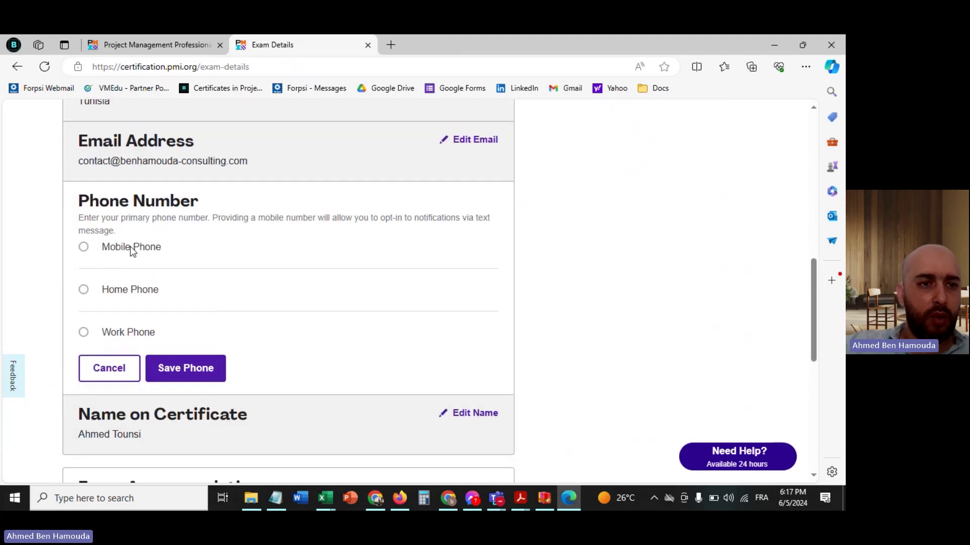
pyautogui.click(131, 247)
pyautogui.click(196, 299)
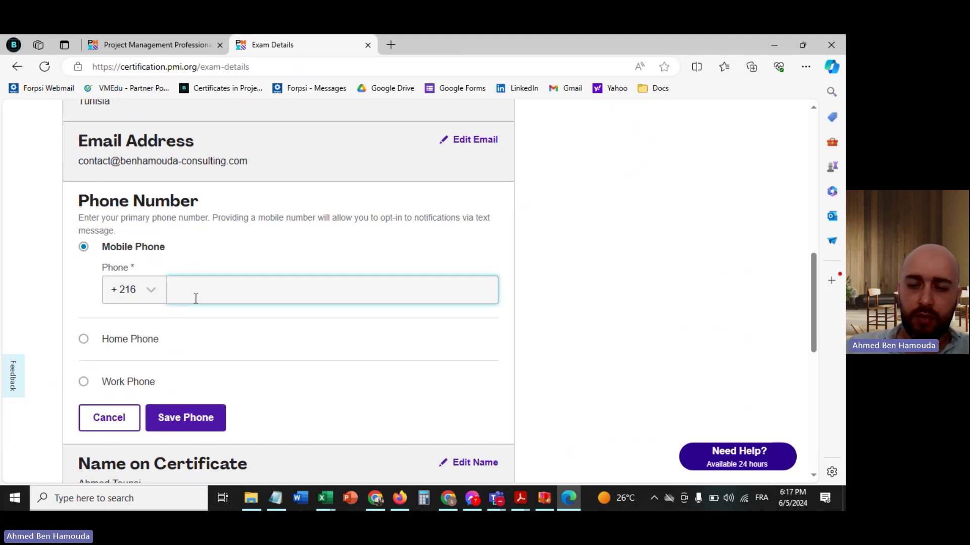
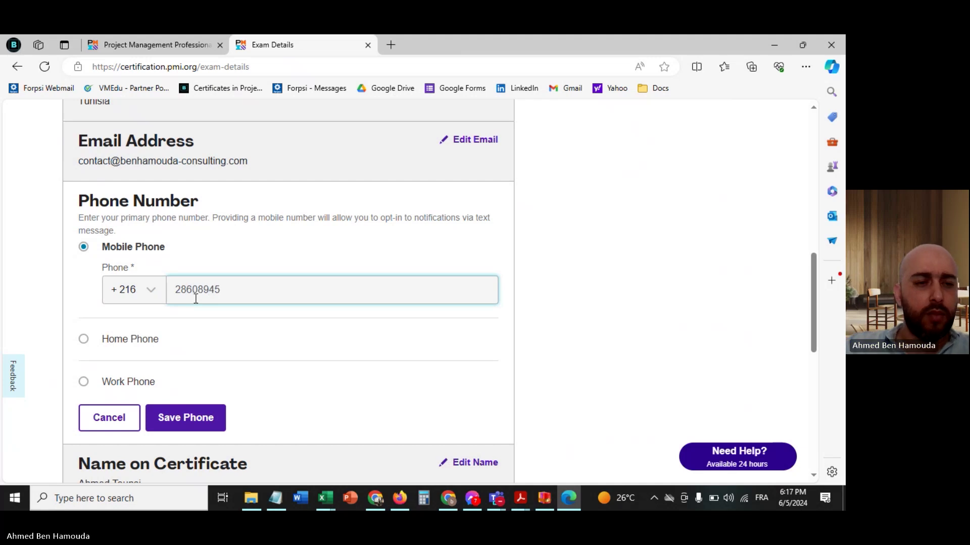
pyautogui.scroll(-2, 196, 299)
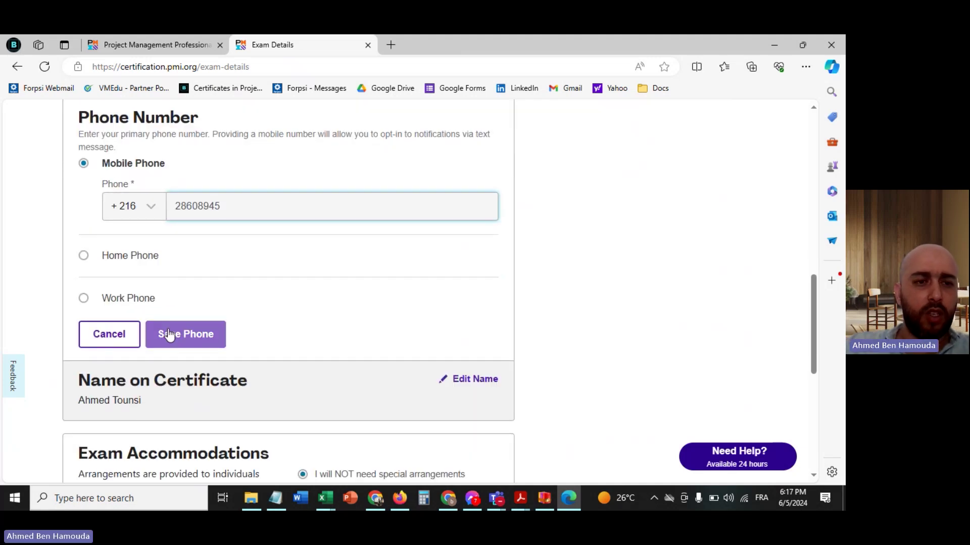
pyautogui.scroll(-6, 256, 294)
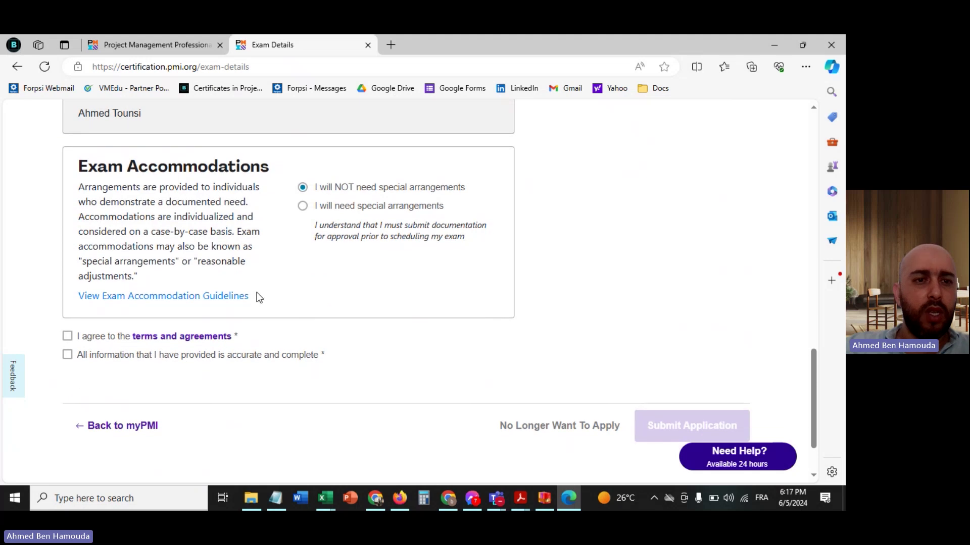
pyautogui.scroll(6, 258, 297)
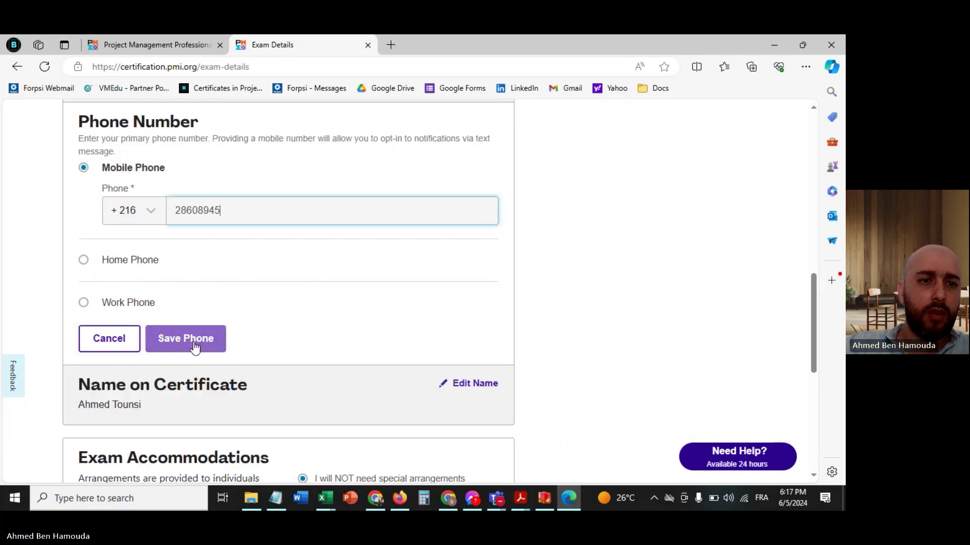
pyautogui.click(192, 341)
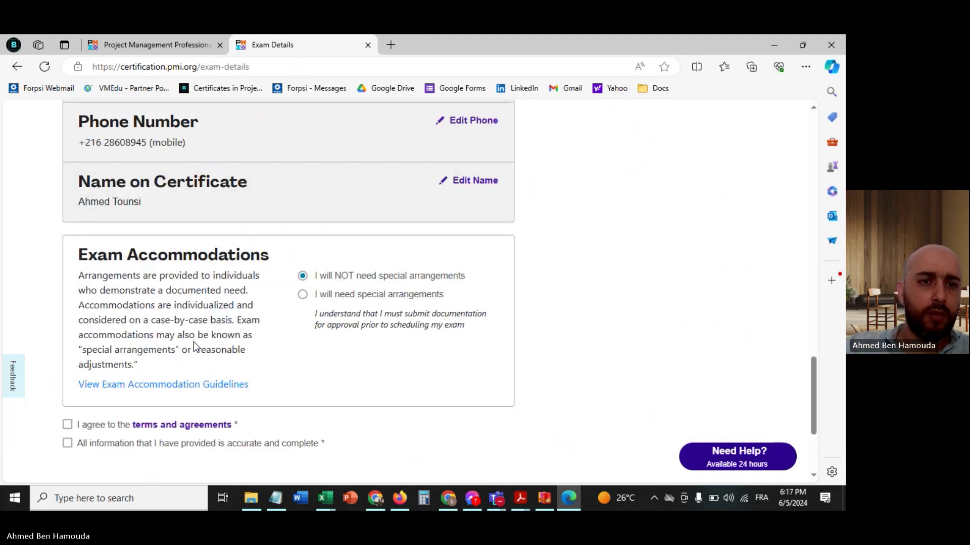
pyautogui.scroll(-1, 195, 347)
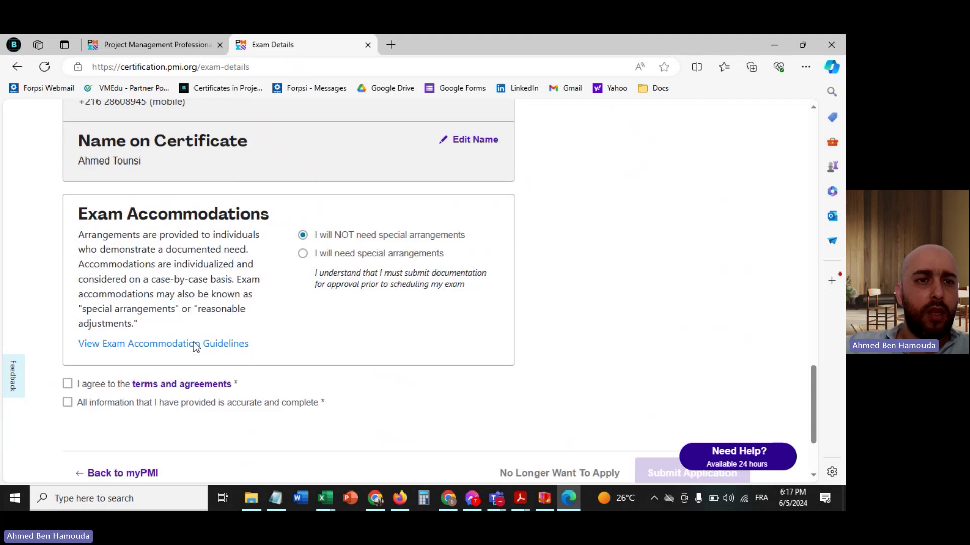
pyautogui.scroll(-1, 195, 346)
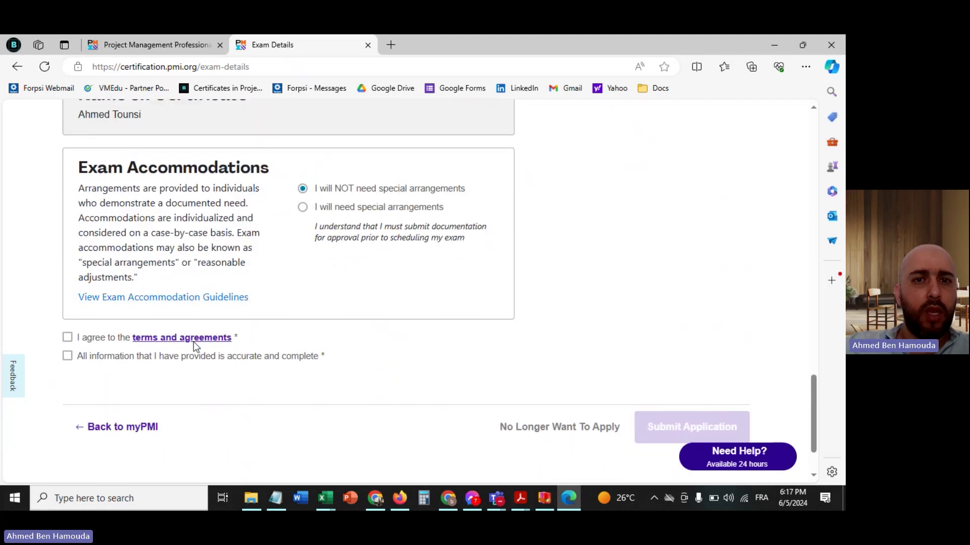